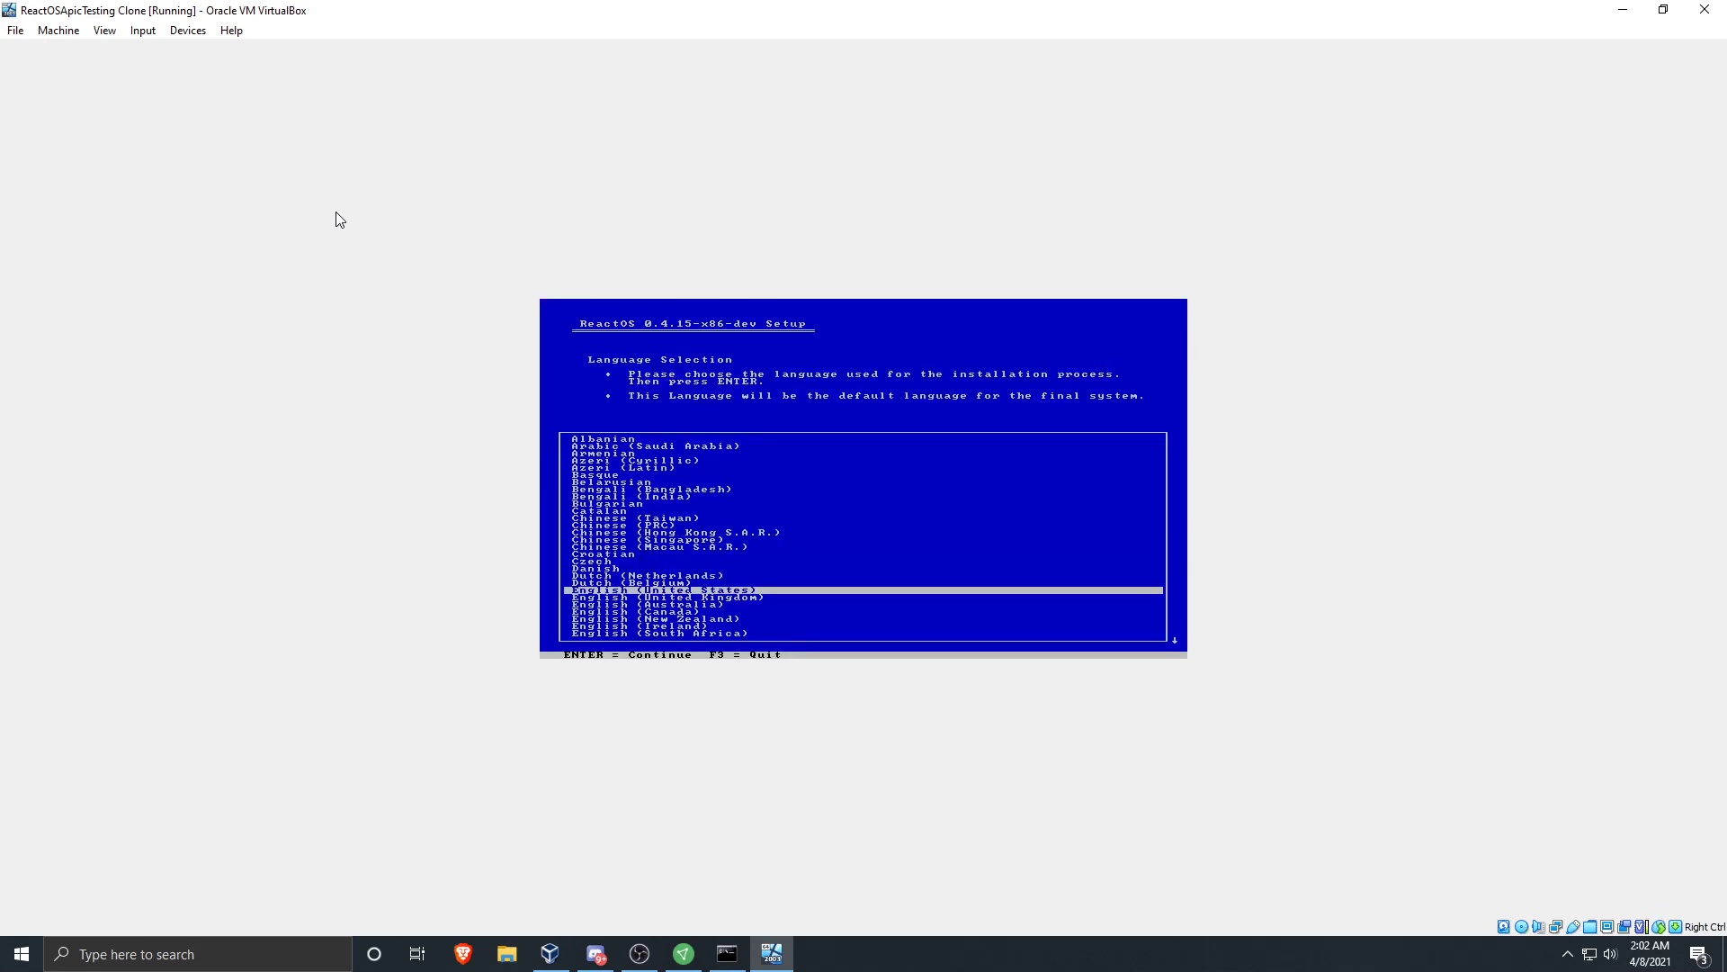
Run ReactOS setup in English, skipping the upgrade, with VESA 1024x768x32 display and a bootloader
{"action": "key", "text": "Return"}
{"action": "key", "text": "Return"}
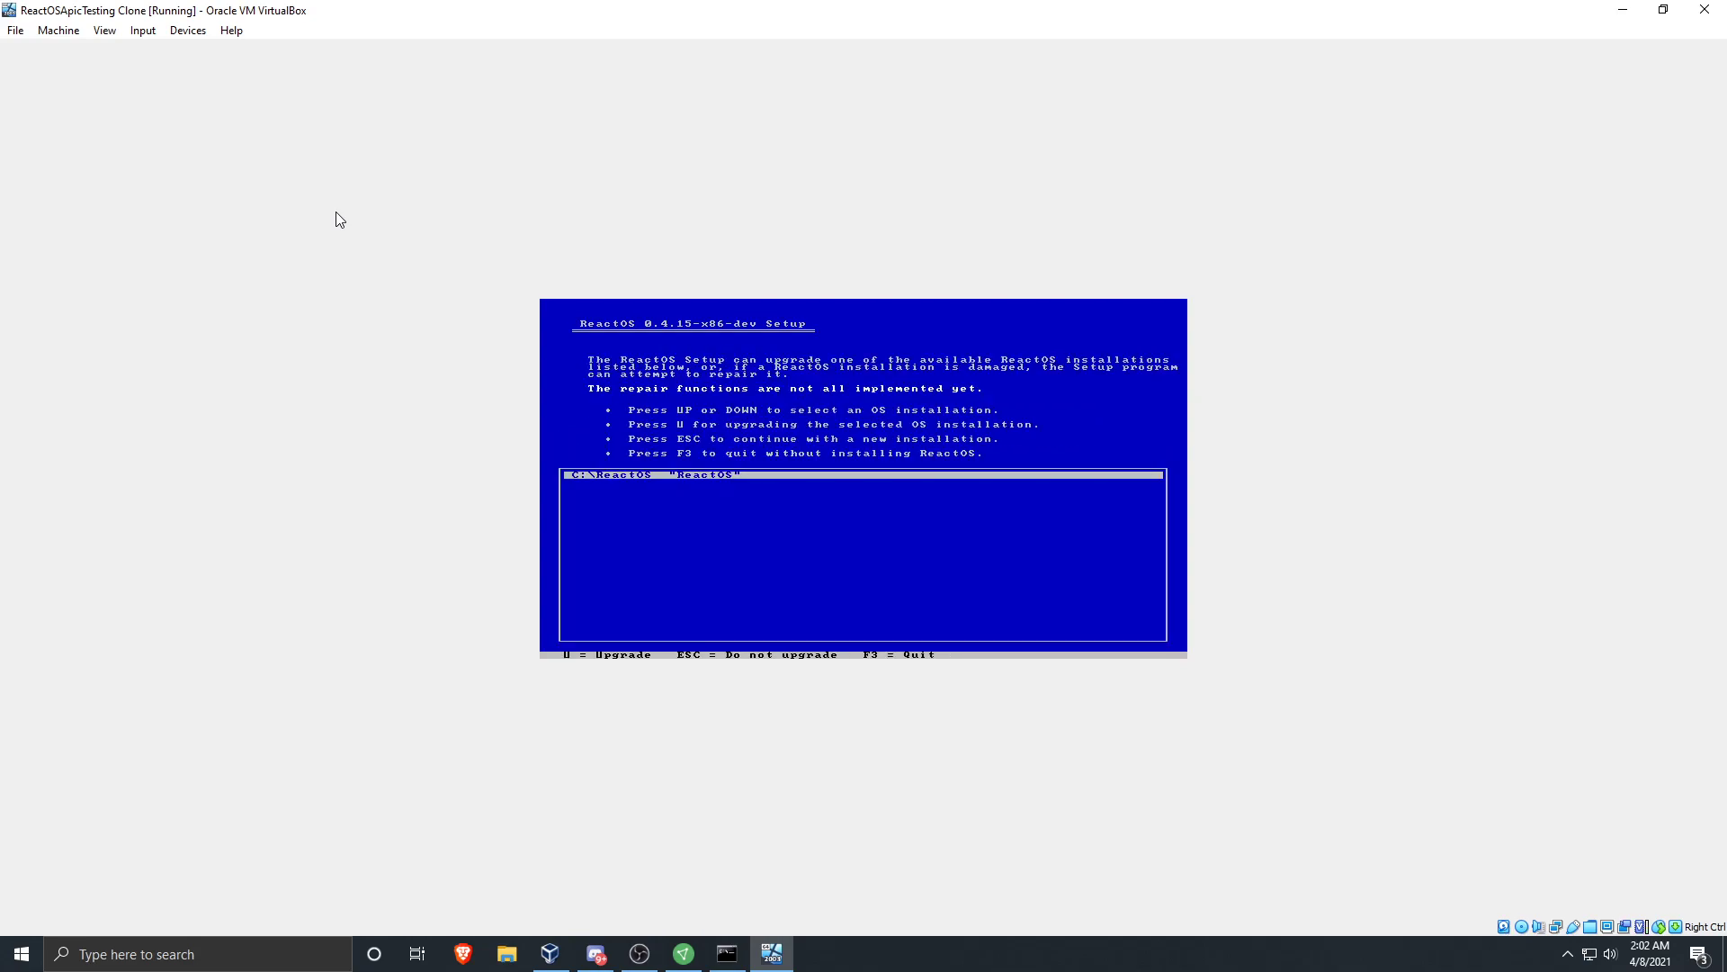
{"action": "key", "text": "Escape"}
{"action": "key", "text": "Up"}
{"action": "key", "text": "Up"}
{"action": "key", "text": "Up"}
{"action": "key", "text": "Return"}
{"action": "key", "text": "Down"}
{"action": "key", "text": "Down"}
{"action": "key", "text": "Down"}
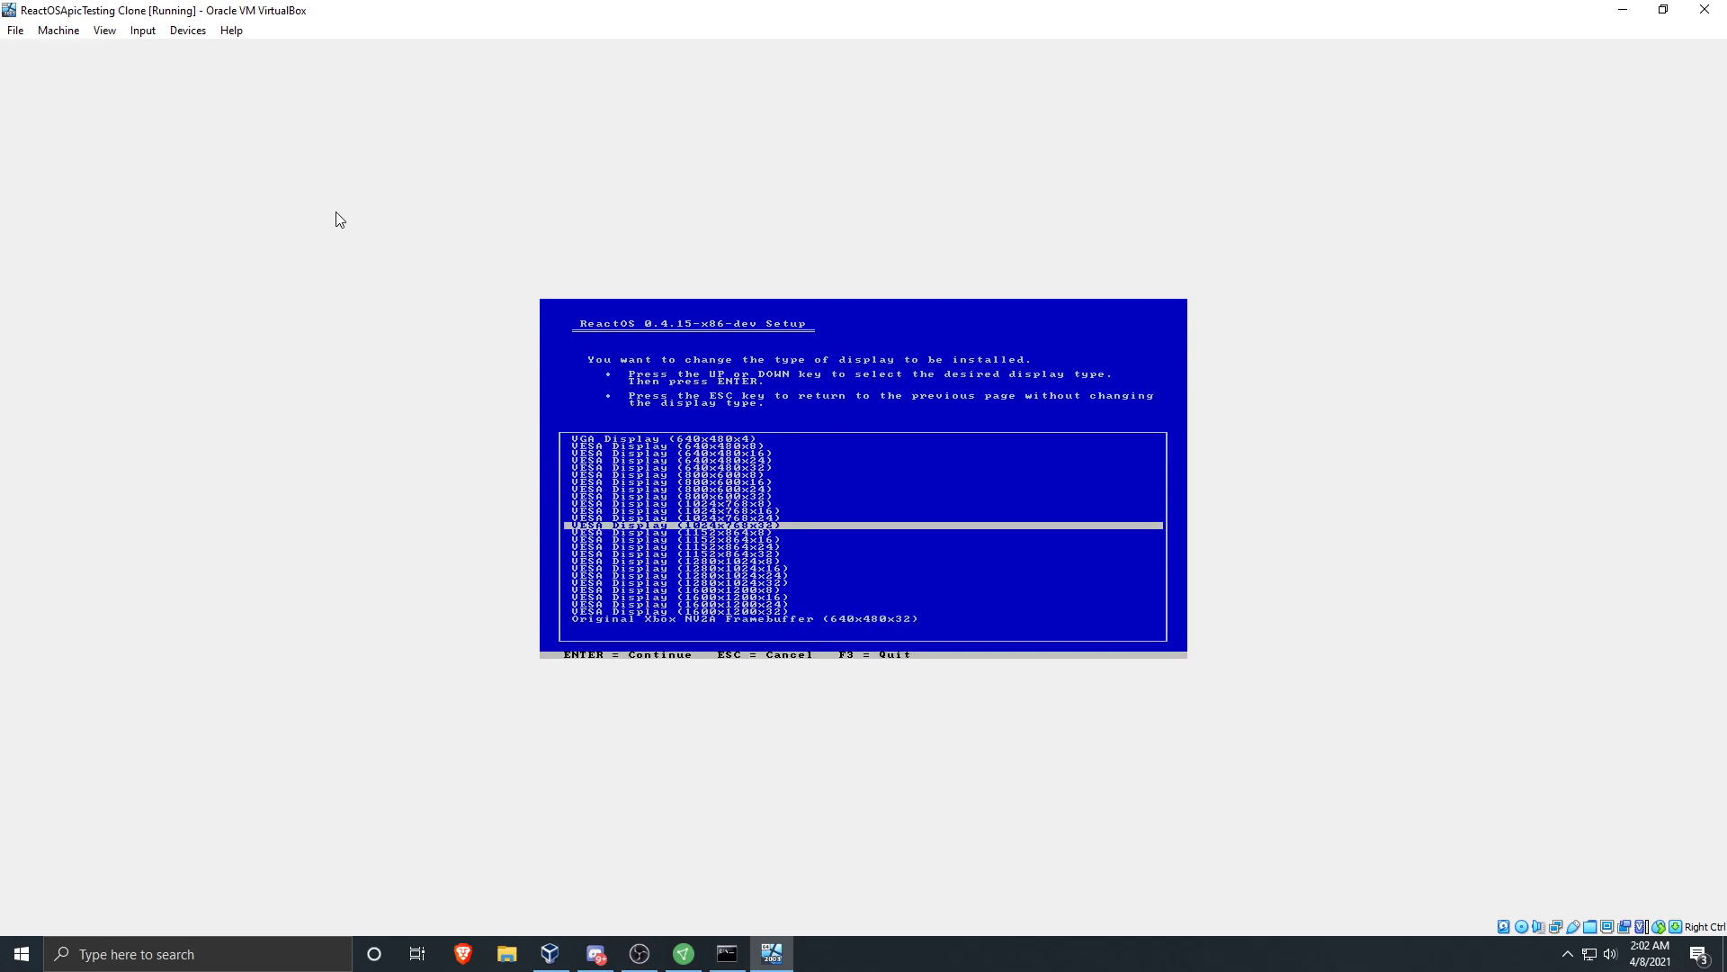
{"action": "key", "text": "Return"}
{"action": "key", "text": "Down"}
{"action": "key", "text": "Down"}
{"action": "key", "text": "Return"}
{"action": "key", "text": "Return"}
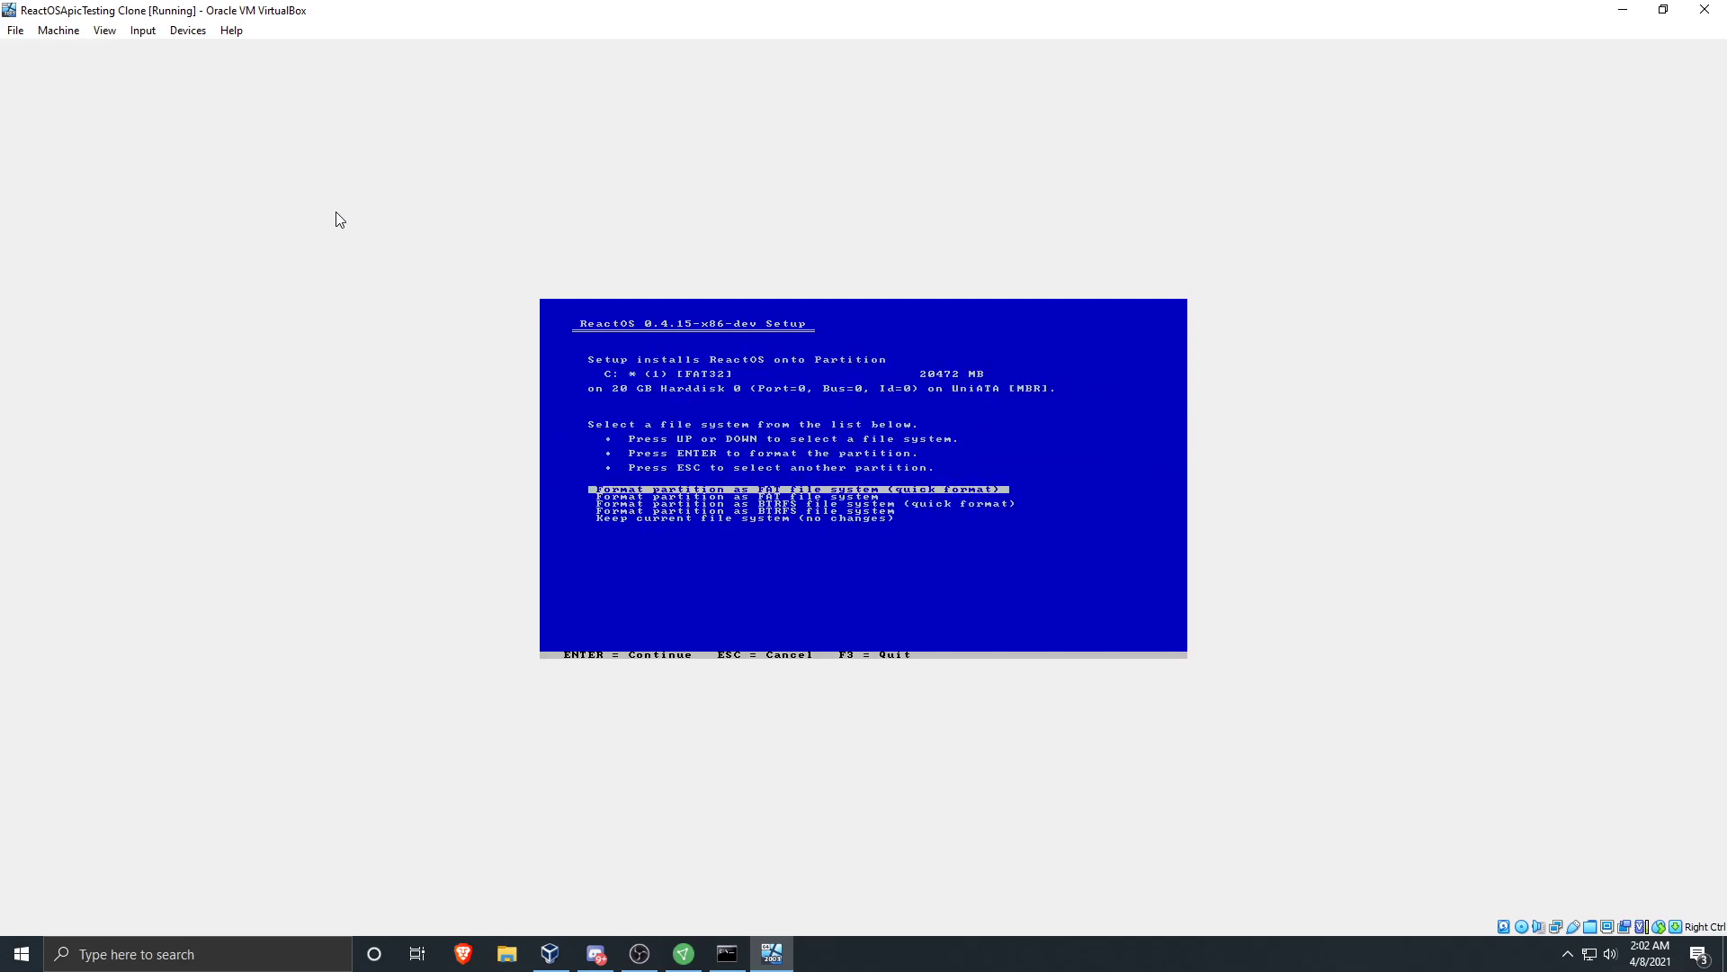
{"action": "key", "text": "Return"}
{"action": "key", "text": "Return"}
{"action": "key", "text": "Return"}
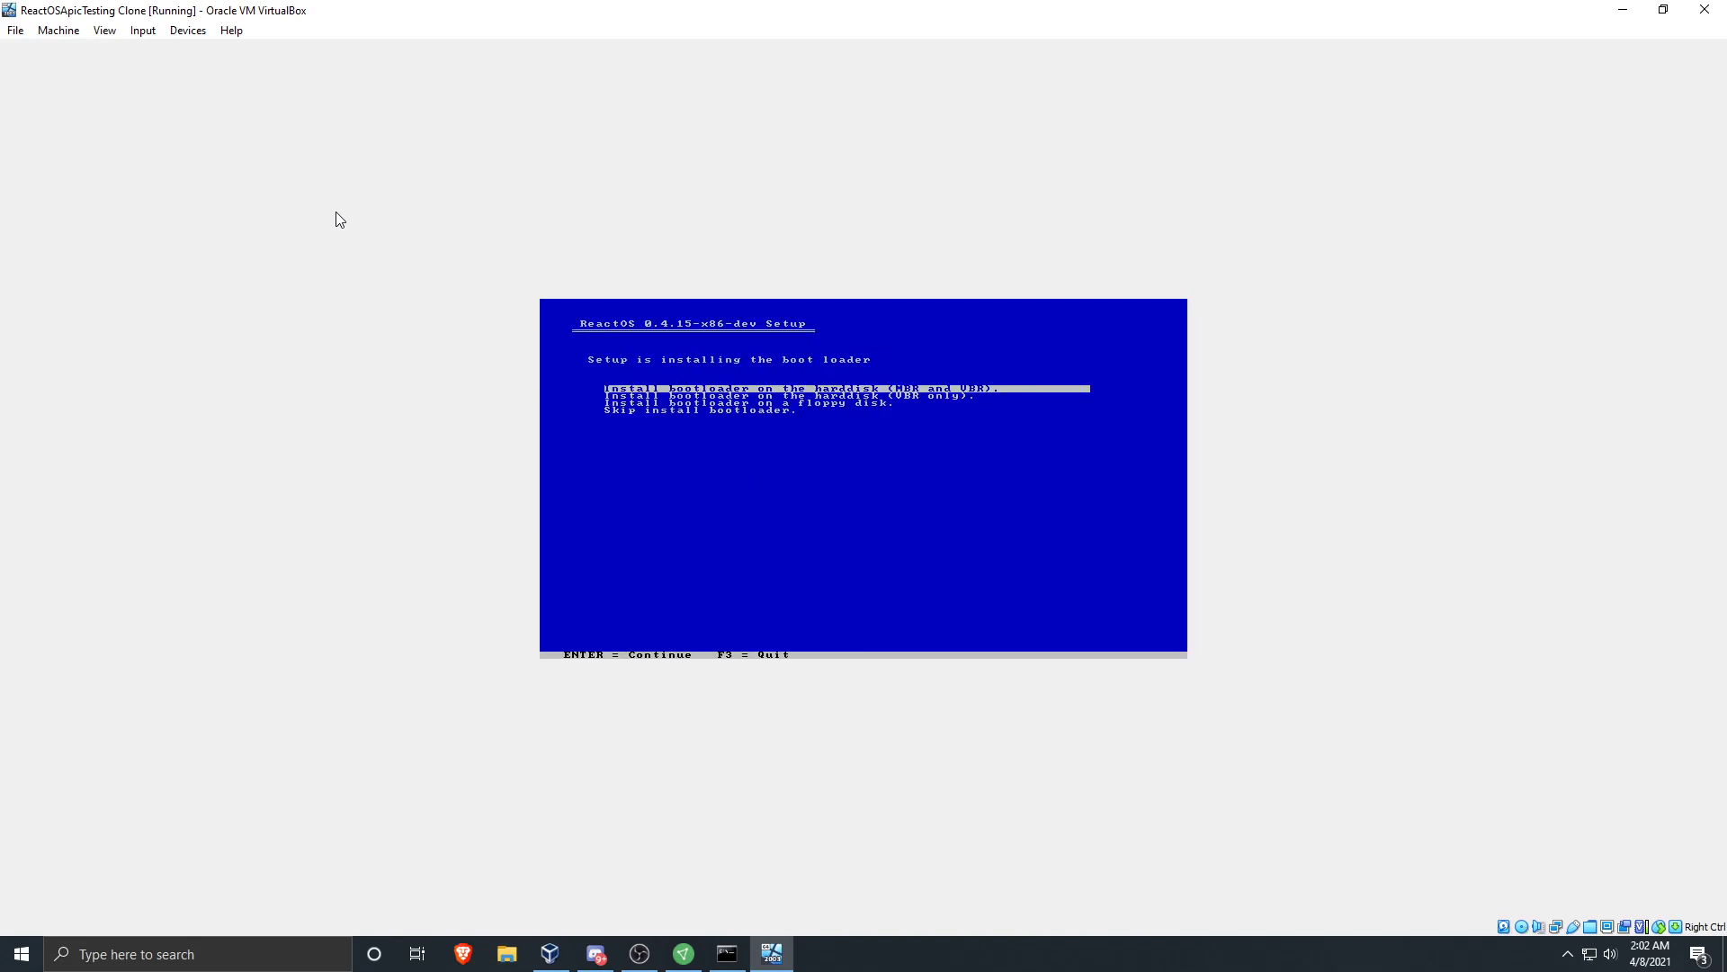
{"action": "key", "text": "Return"}
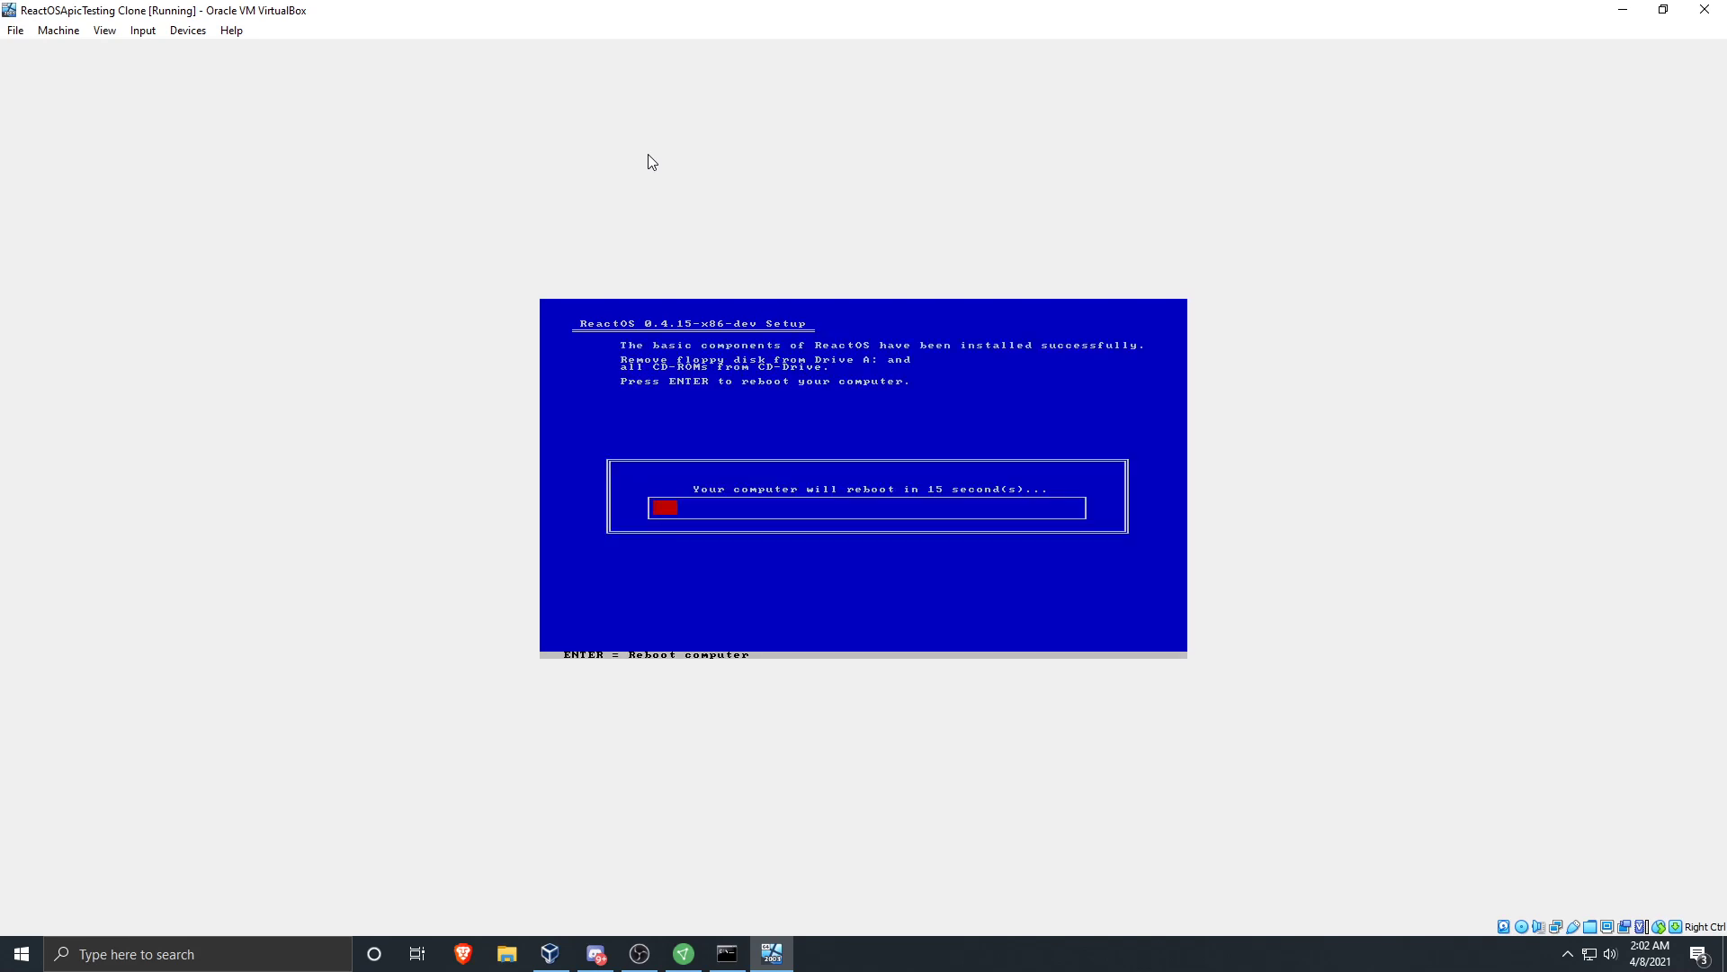
Reboot the VM and eject the ReactOS setup disc from the optical drive
{"action": "key", "text": "Return"}
{"action": "left_click", "coordinate": [180, 35]}
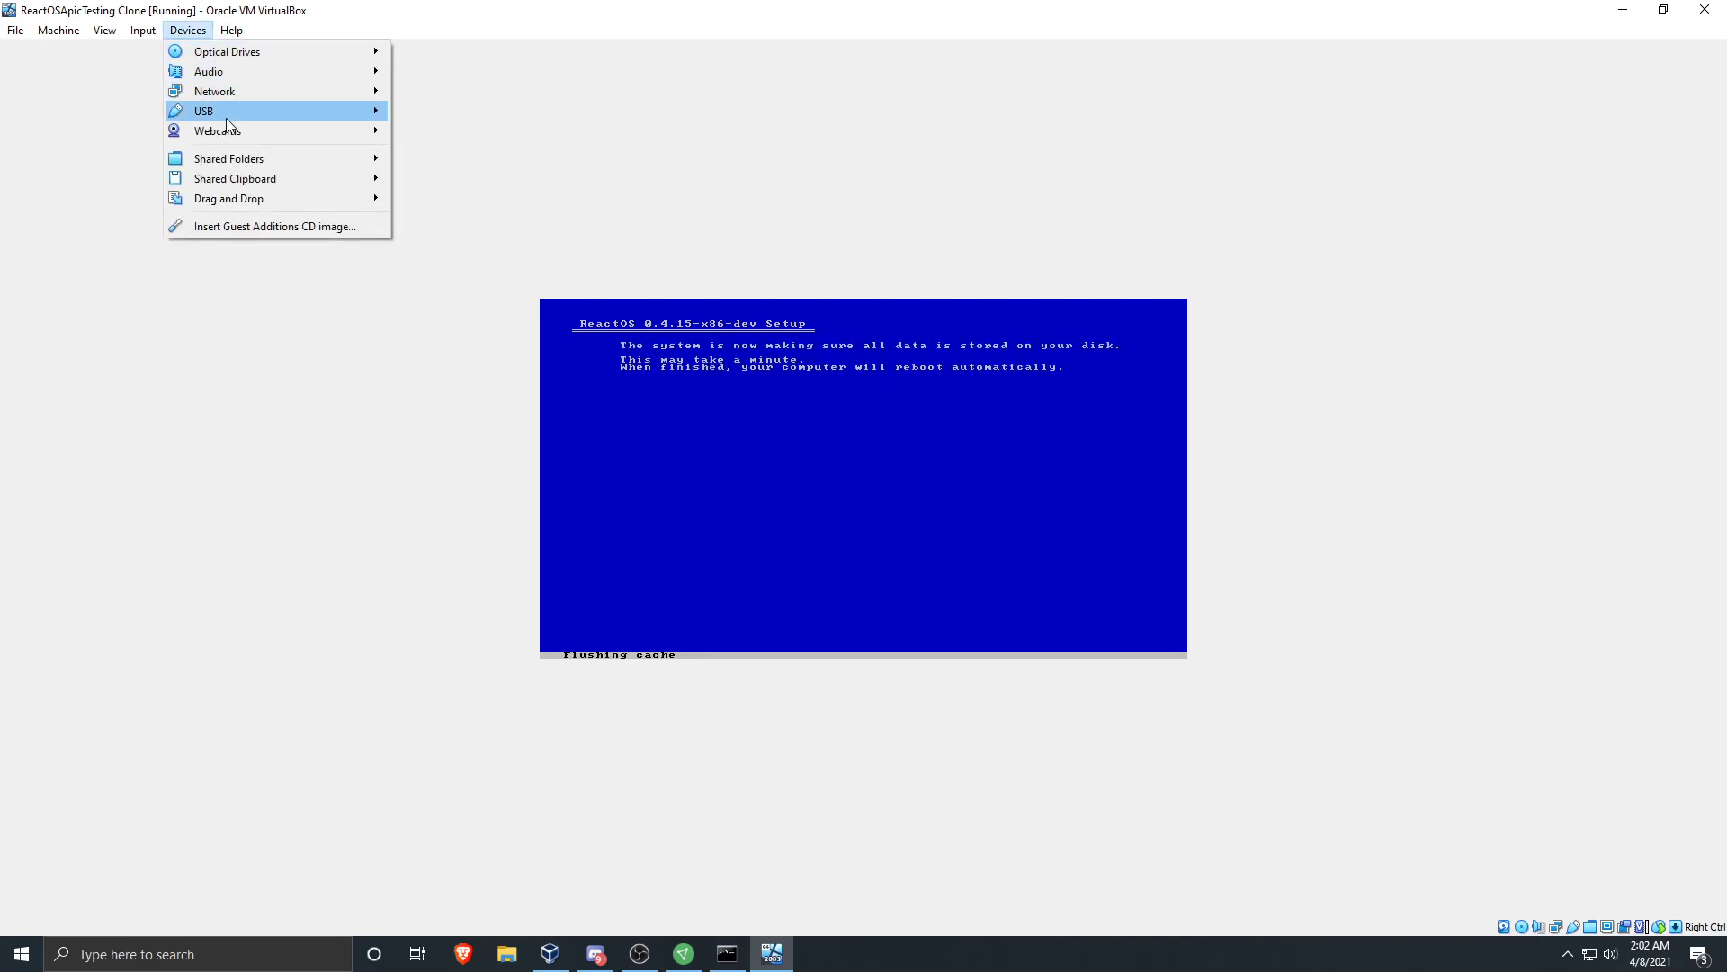
{"action": "mouse_move", "coordinate": [251, 52]}
{"action": "left_click", "coordinate": [453, 146]}
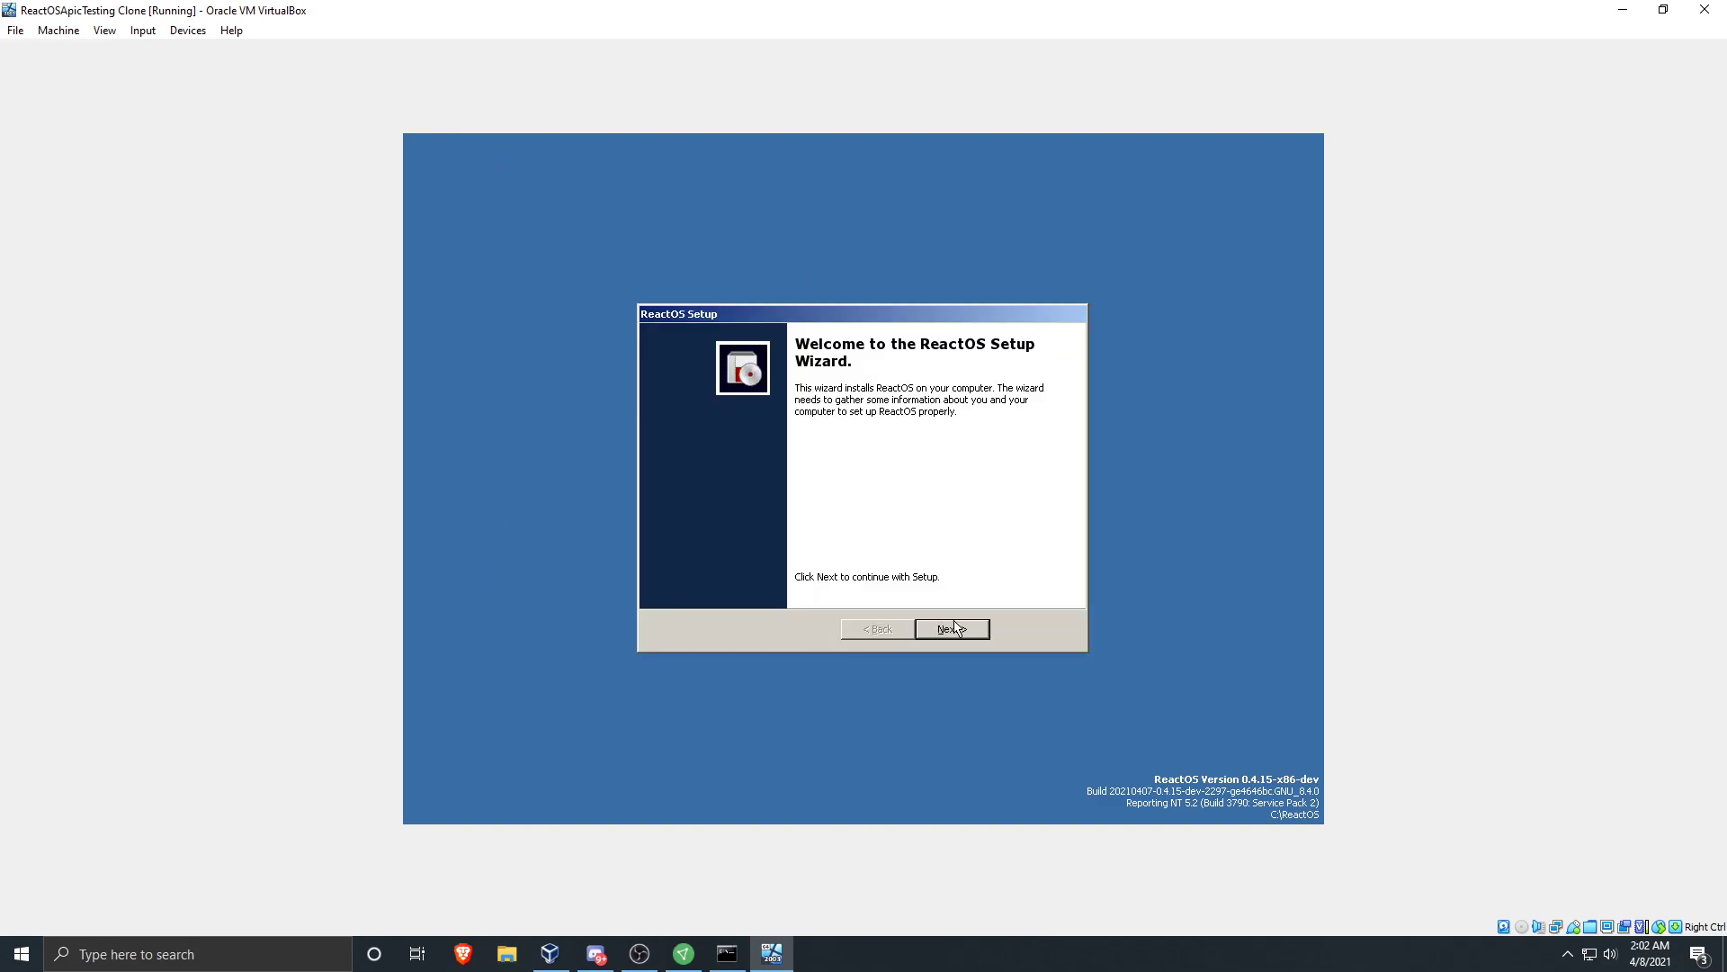
Finish graphical setup as ReactOS Workstation without Wine Gecko, and insert the Guest Additions CD
{"action": "left_click", "coordinate": [954, 628]}
{"action": "left_click", "coordinate": [953, 628]}
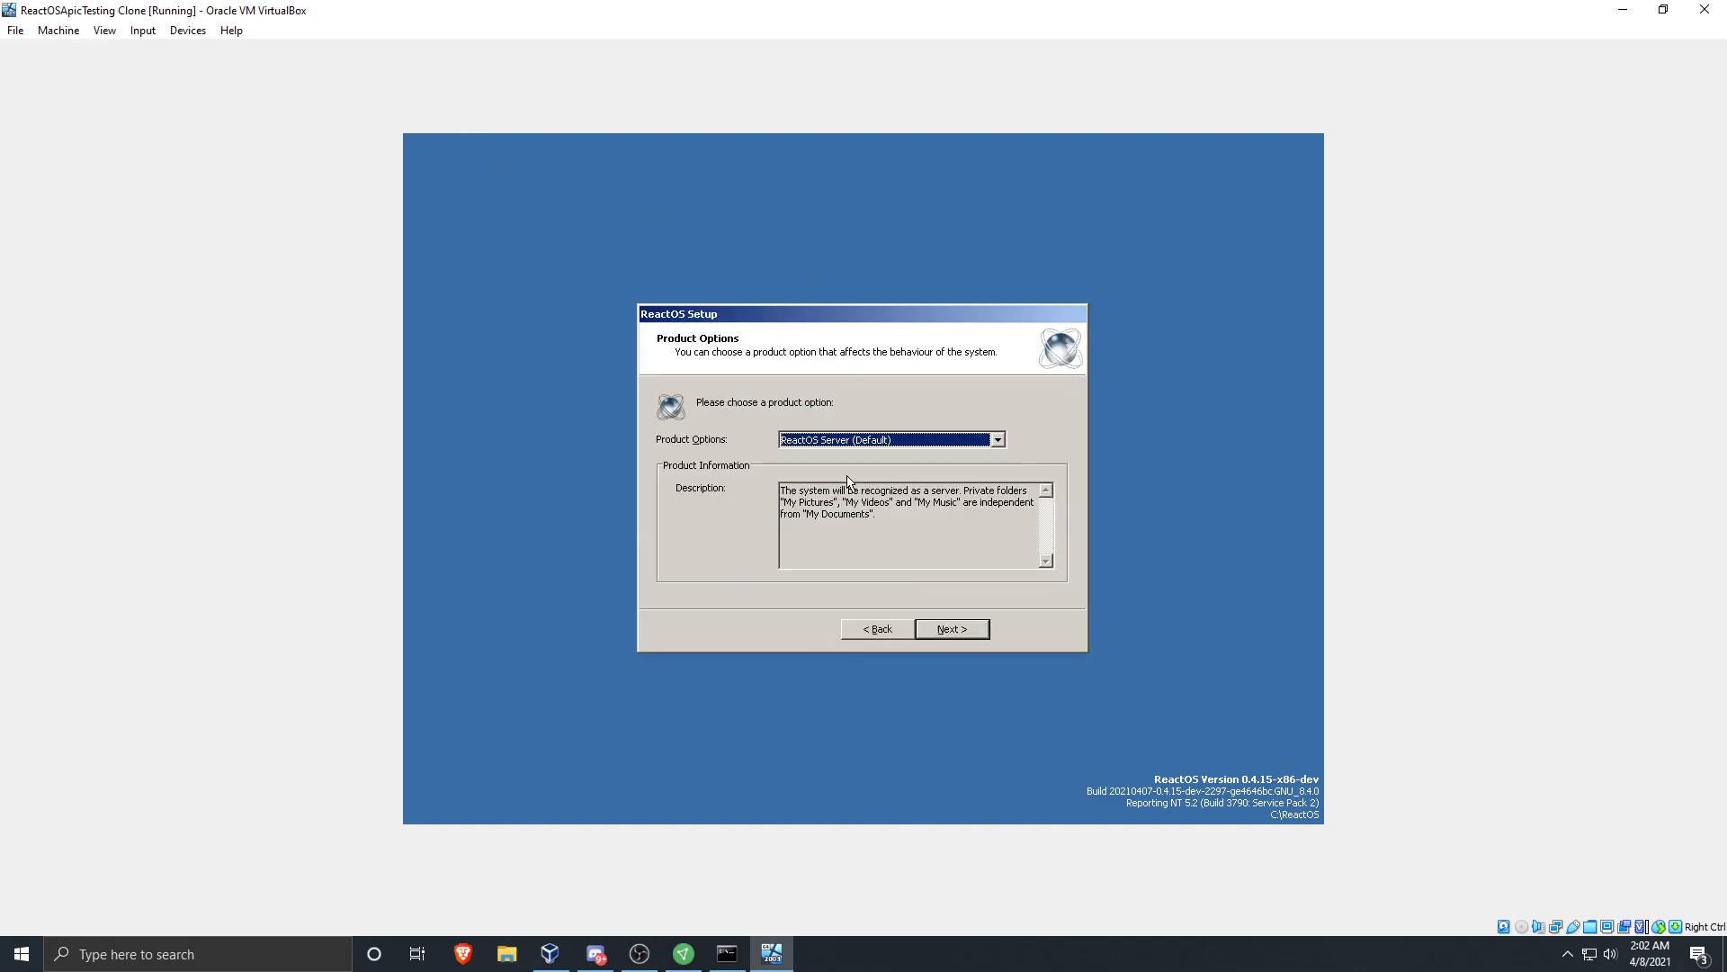
{"action": "left_click", "coordinate": [898, 439]}
{"action": "left_click", "coordinate": [896, 463]}
{"action": "left_click", "coordinate": [954, 629]}
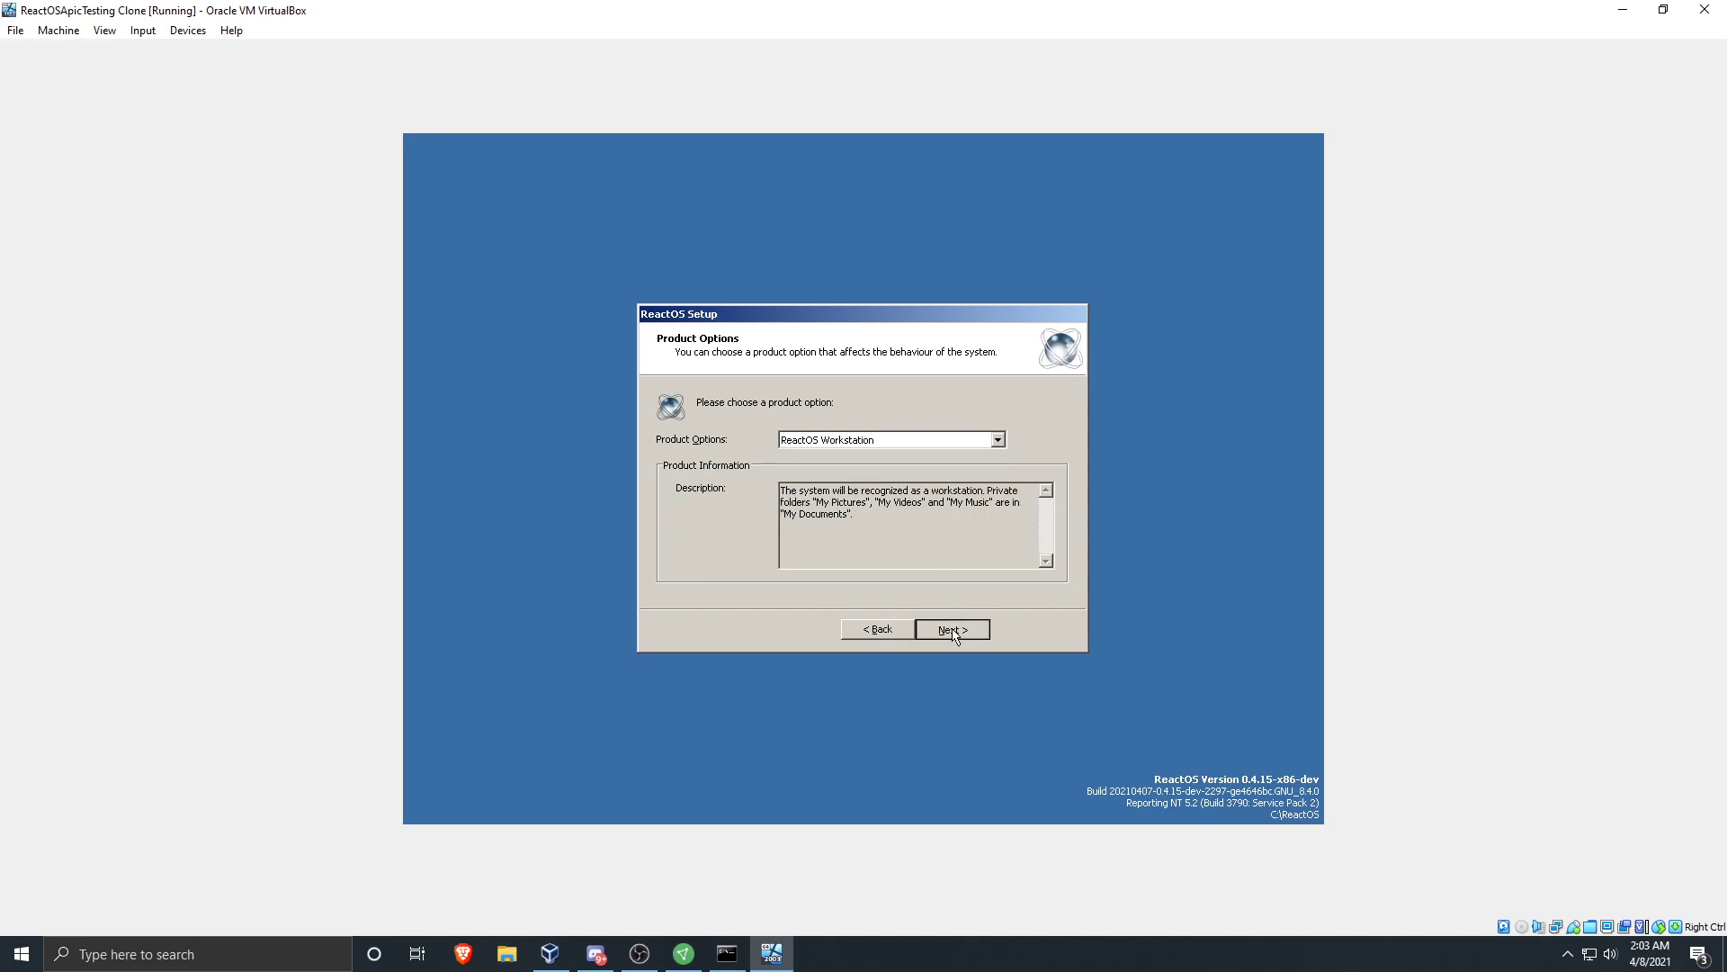
{"action": "left_click", "coordinate": [954, 630]}
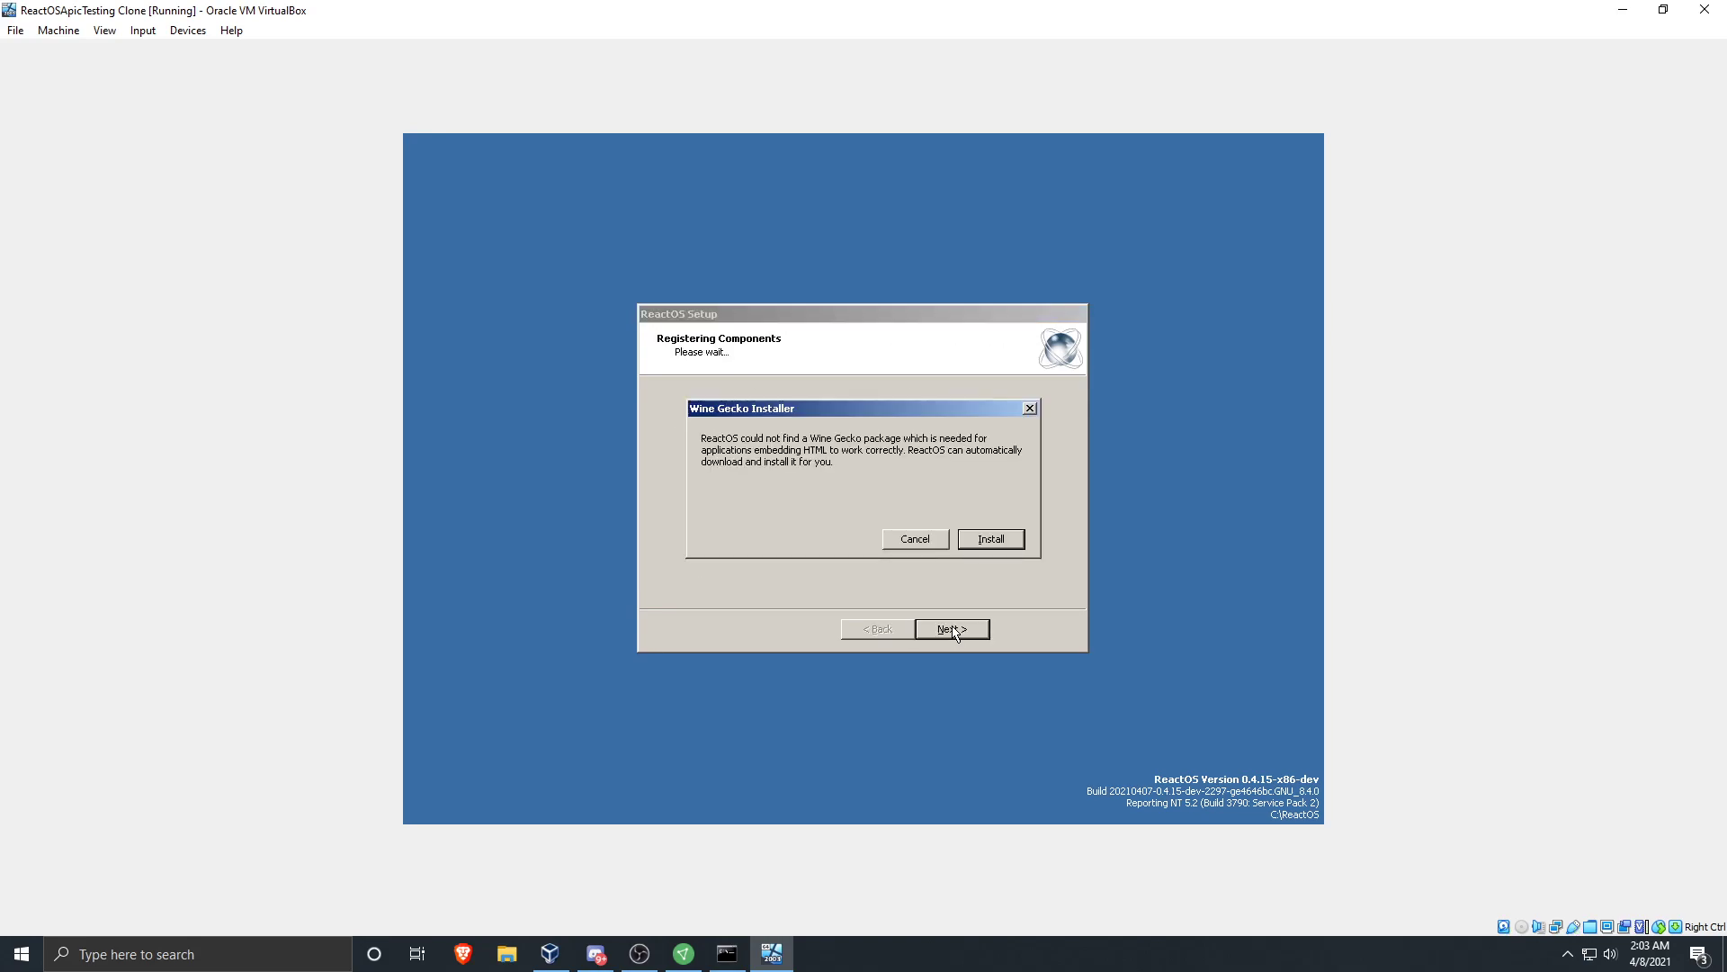
{"action": "left_click", "coordinate": [927, 546]}
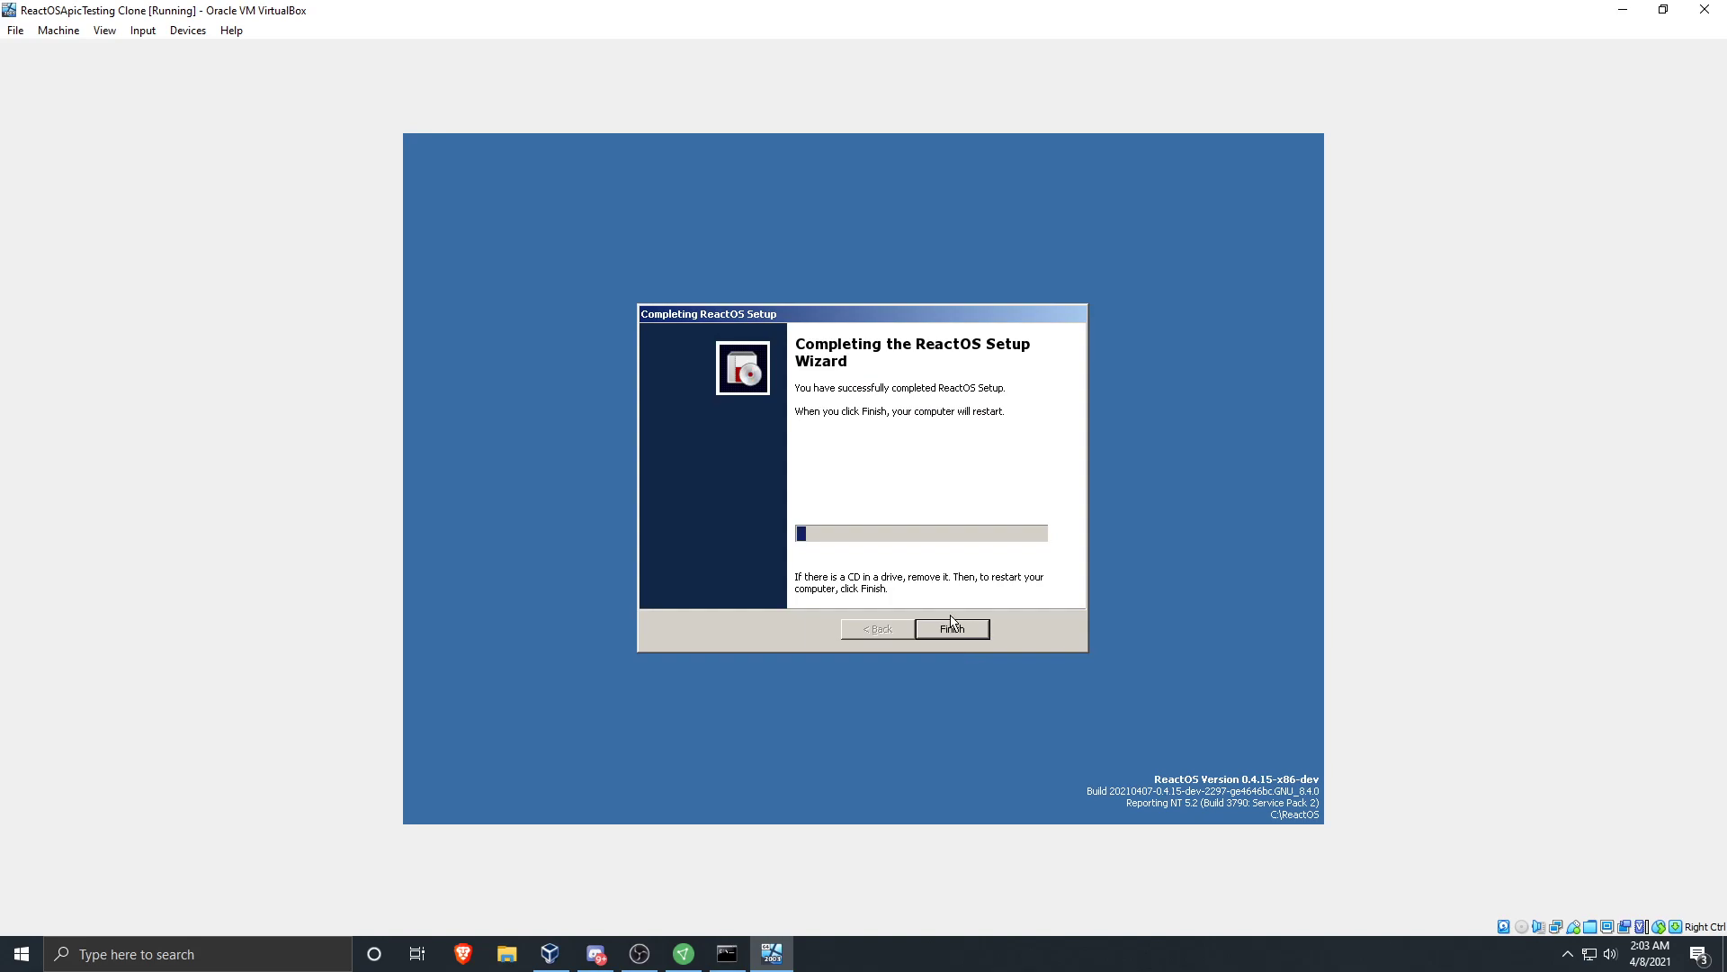
{"action": "left_click", "coordinate": [947, 630]}
{"action": "left_click", "coordinate": [187, 30]}
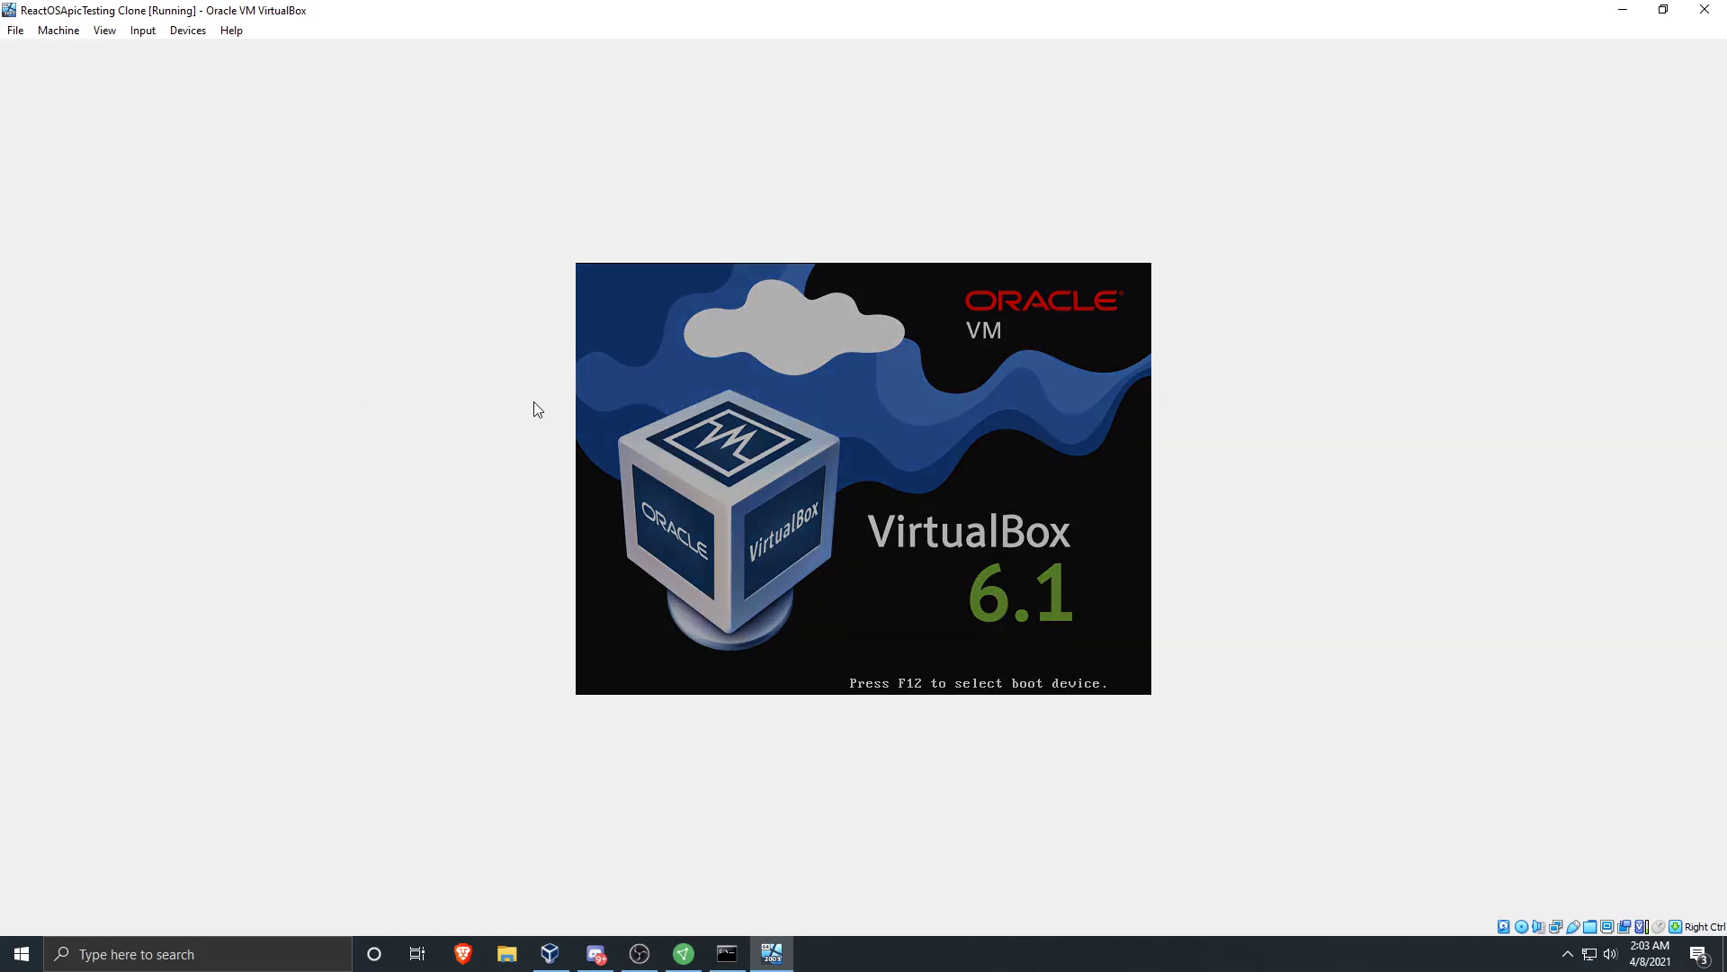
Boot ReactOS, close the failed new hardware wizard, and dismiss the shut down options
{"action": "key", "text": "Return"}
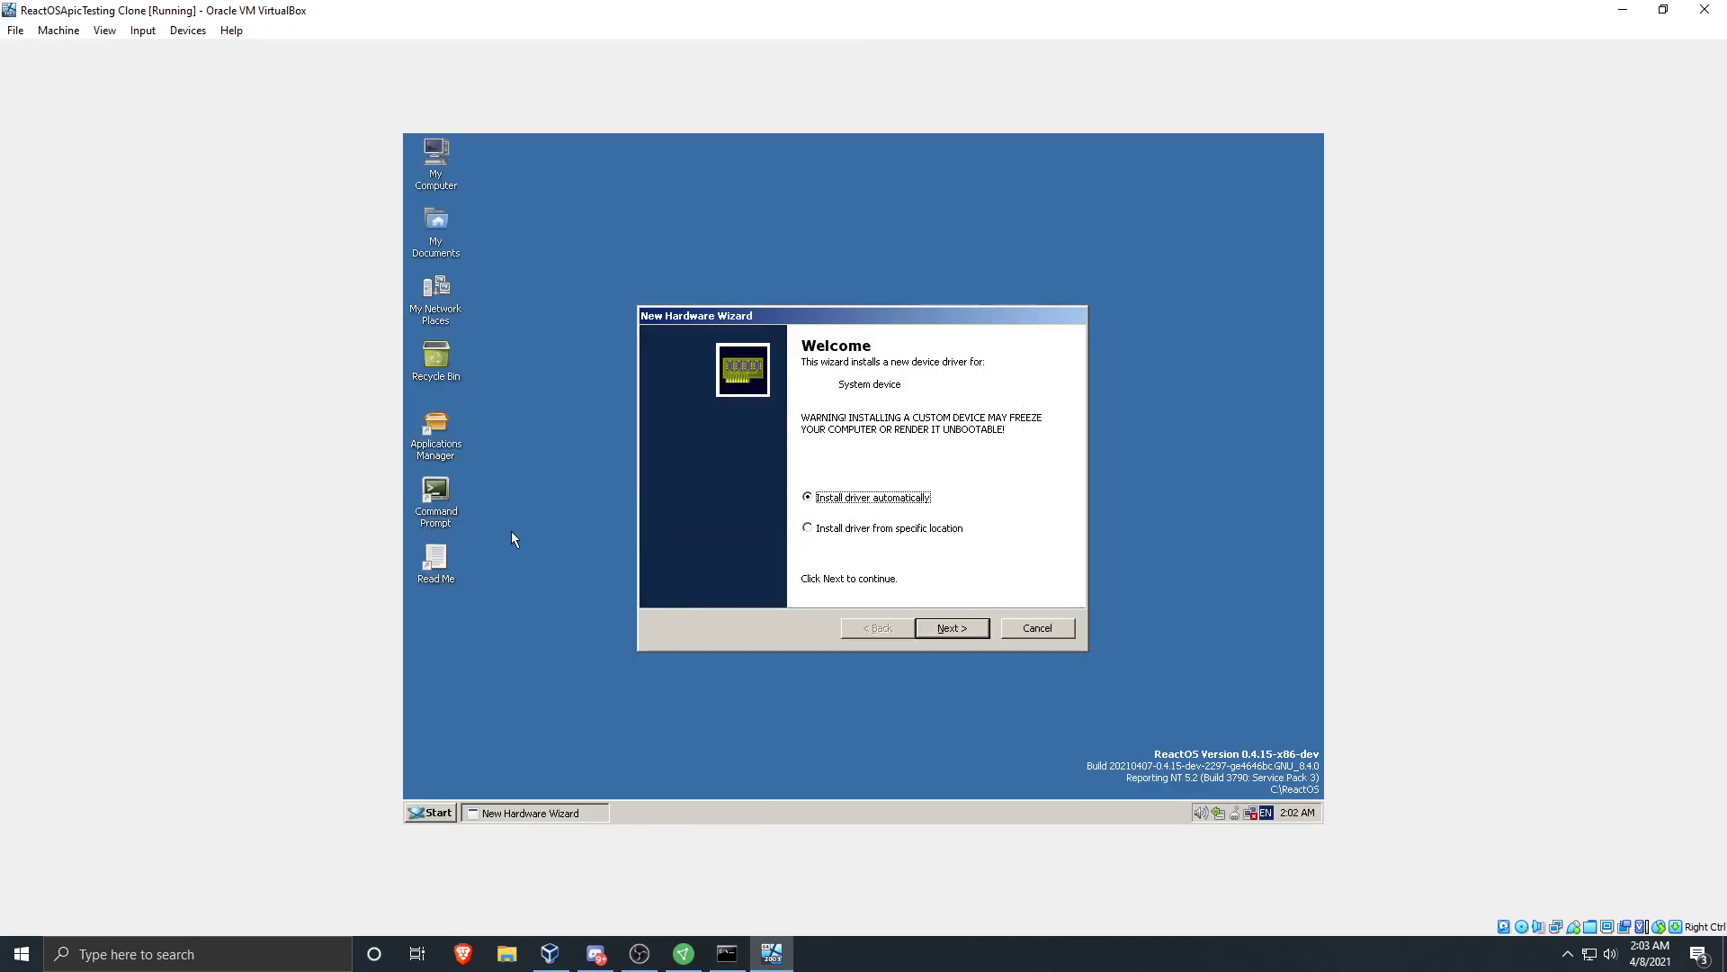
{"action": "left_click", "coordinate": [950, 629]}
{"action": "left_click", "coordinate": [950, 628]}
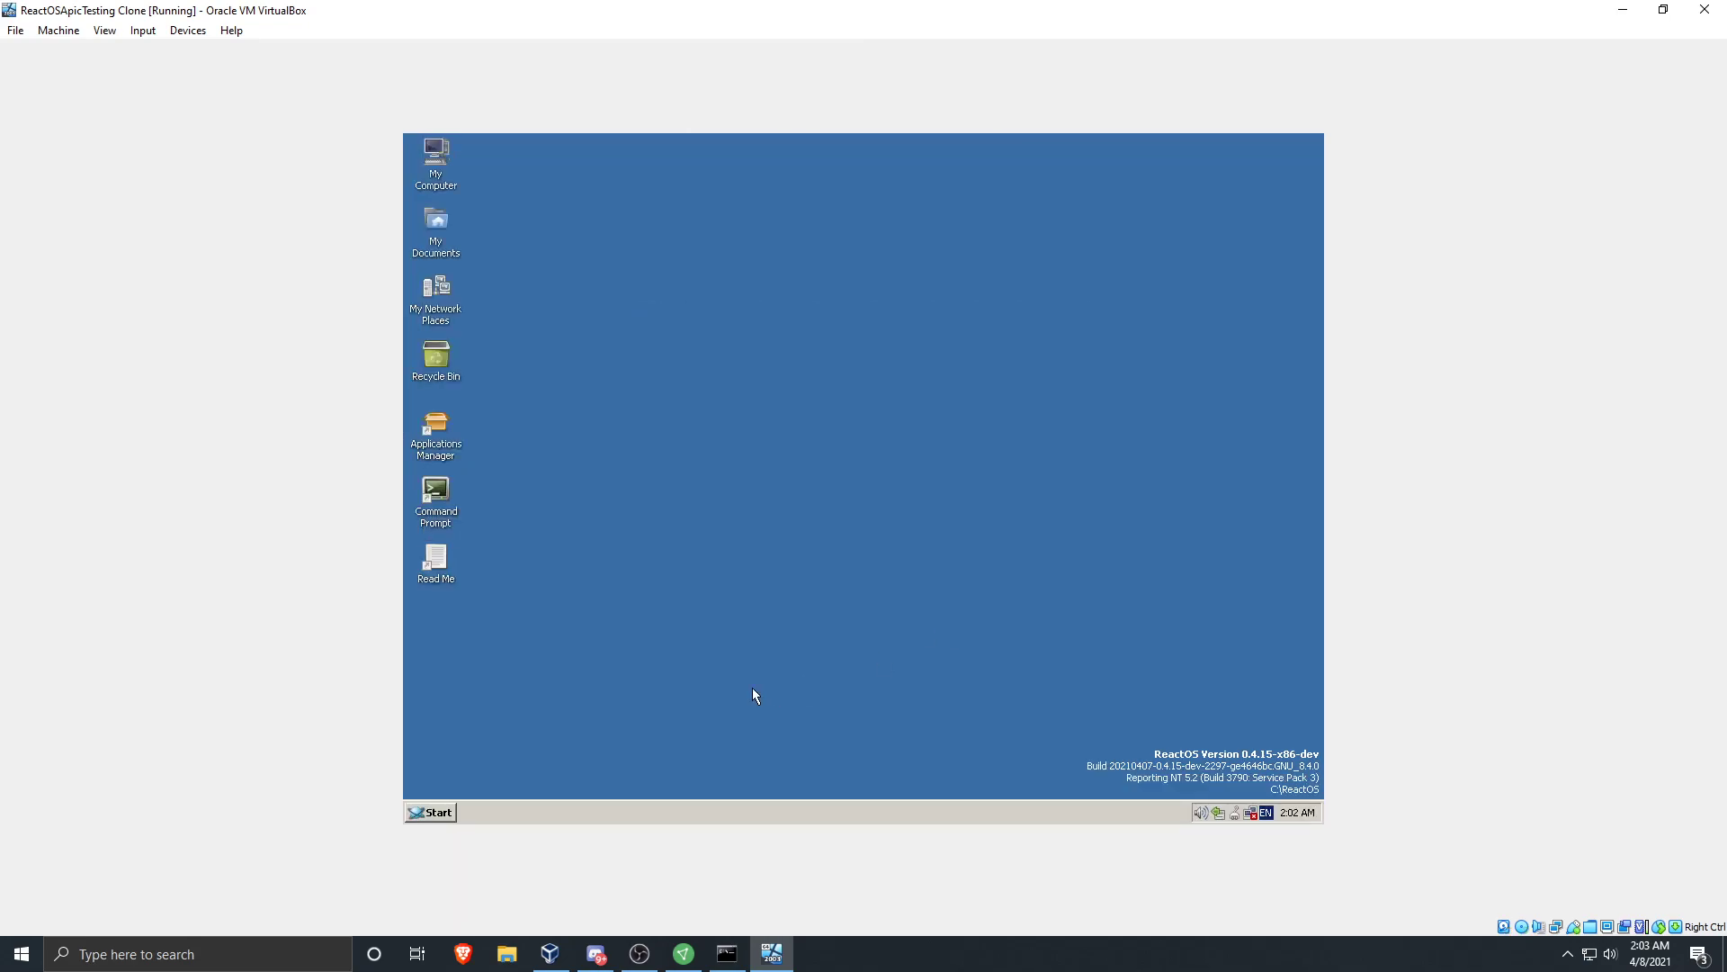
{"action": "key", "text": "ctrl+h"}
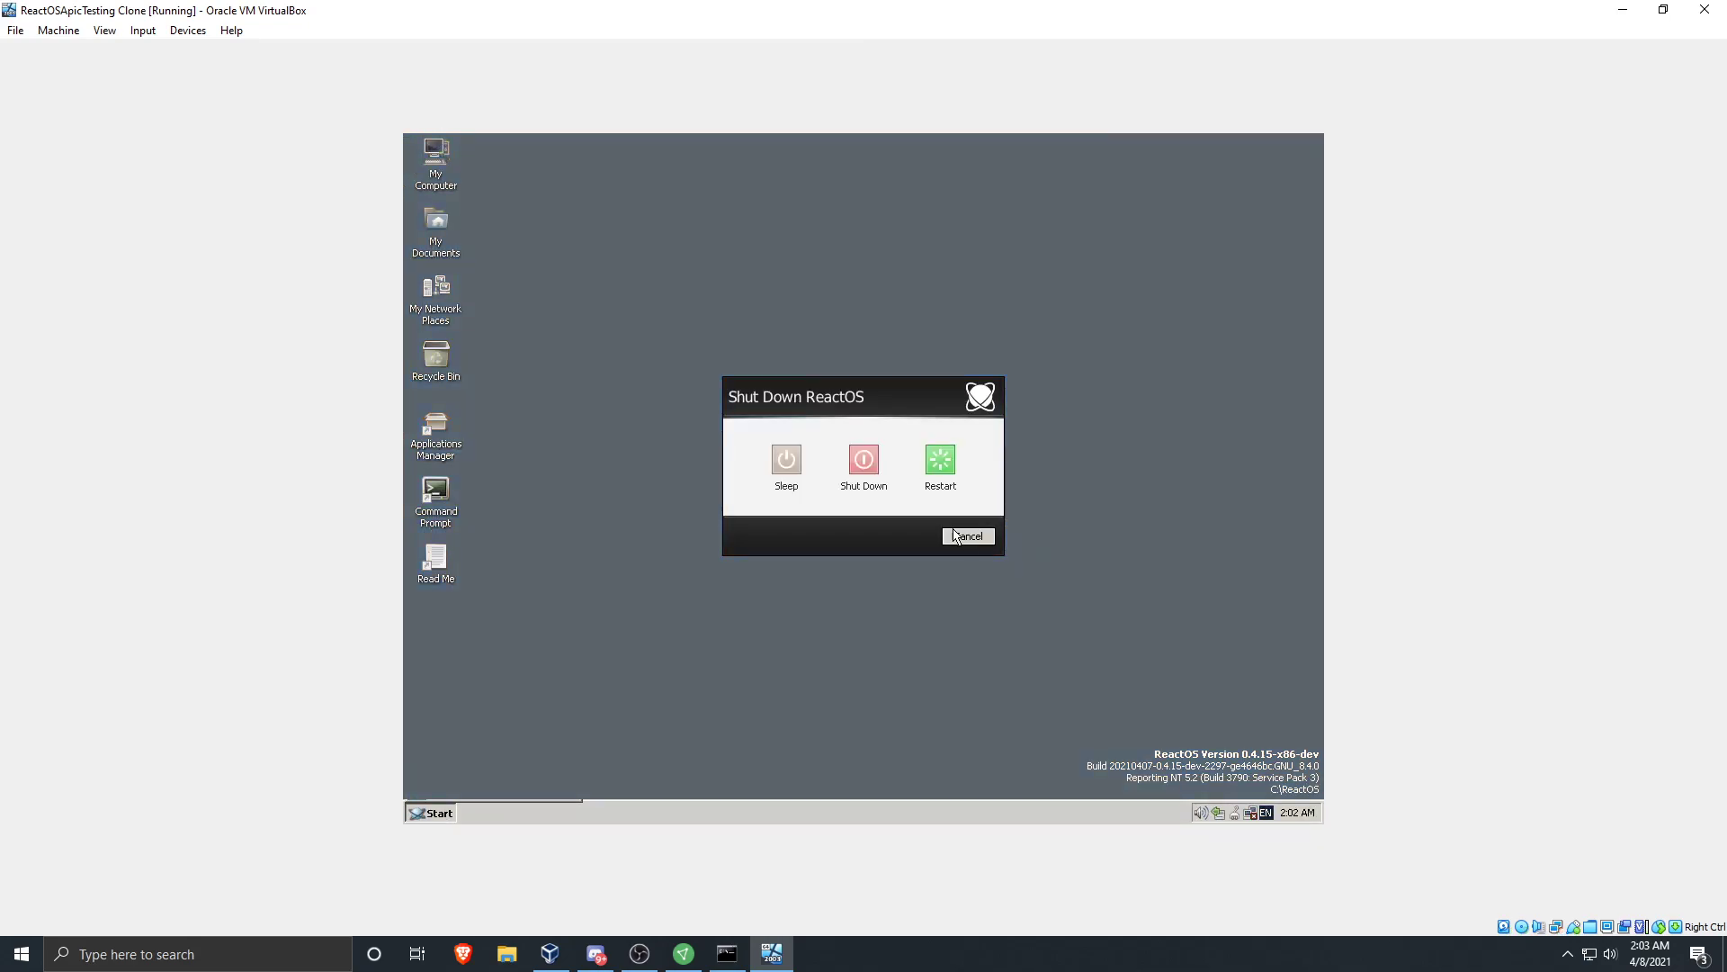
{"action": "left_click", "coordinate": [955, 537]}
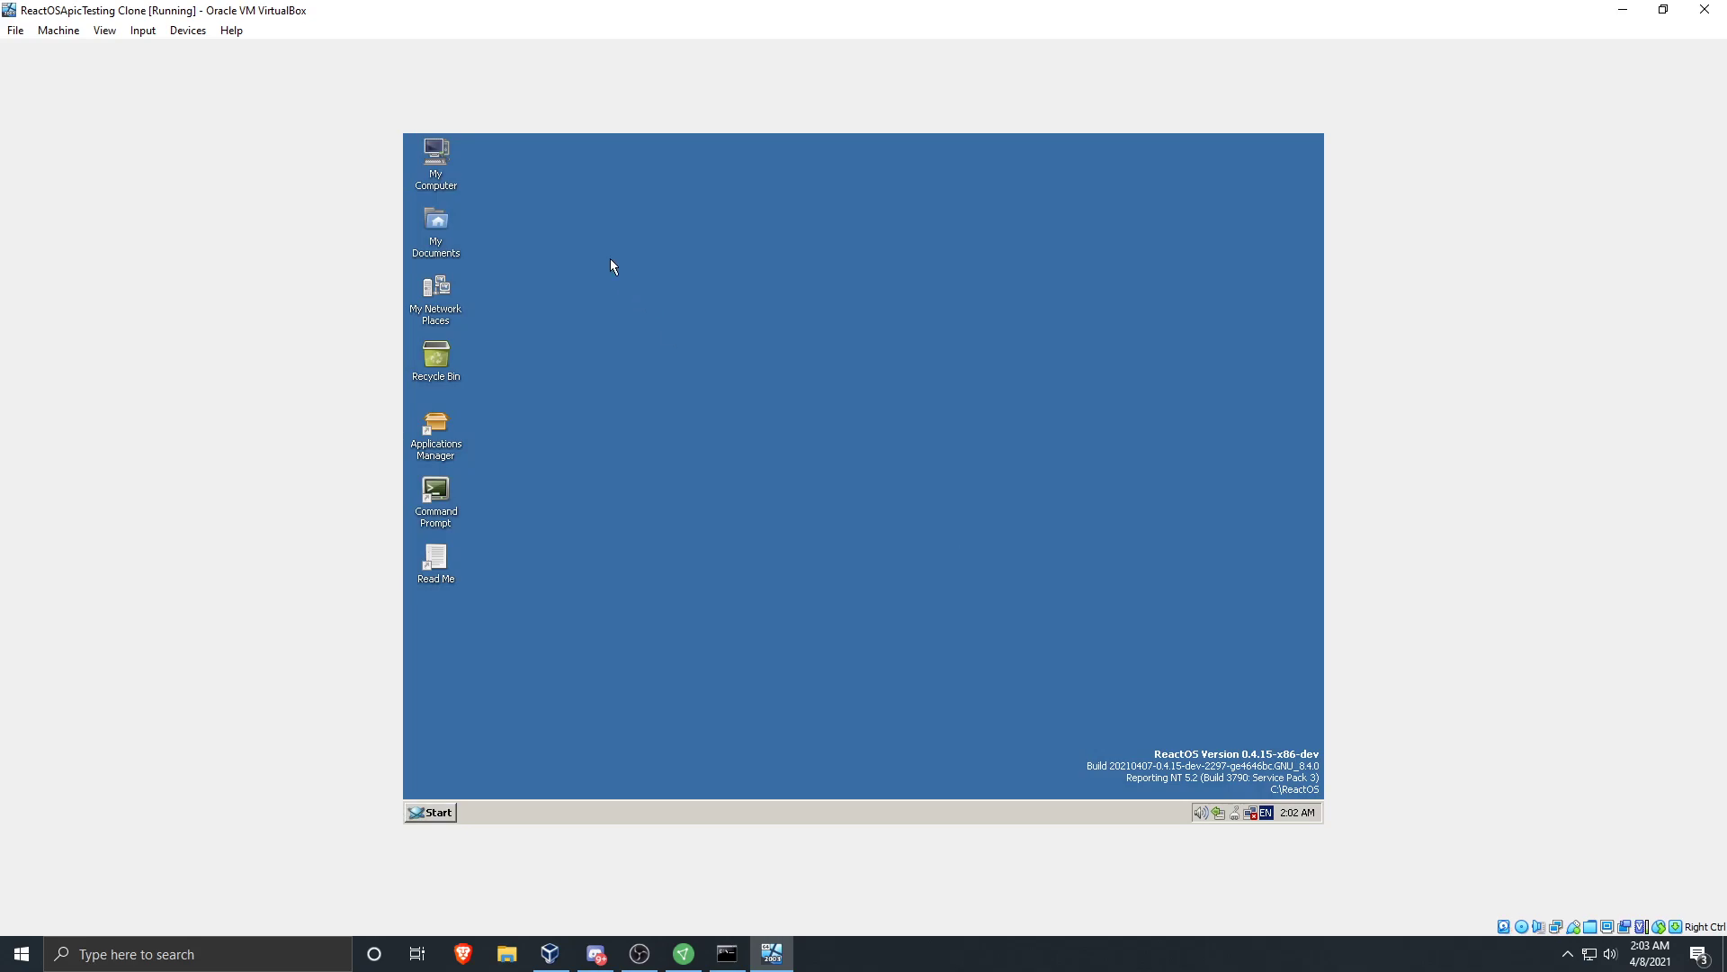
Run the Guest Additions installer from the VBox_GAs_6.1.14 (D:) drive and acknowledge its error
{"action": "double_click", "coordinate": [436, 162]}
{"action": "left_click", "coordinate": [577, 333]}
{"action": "double_click", "coordinate": [596, 335]}
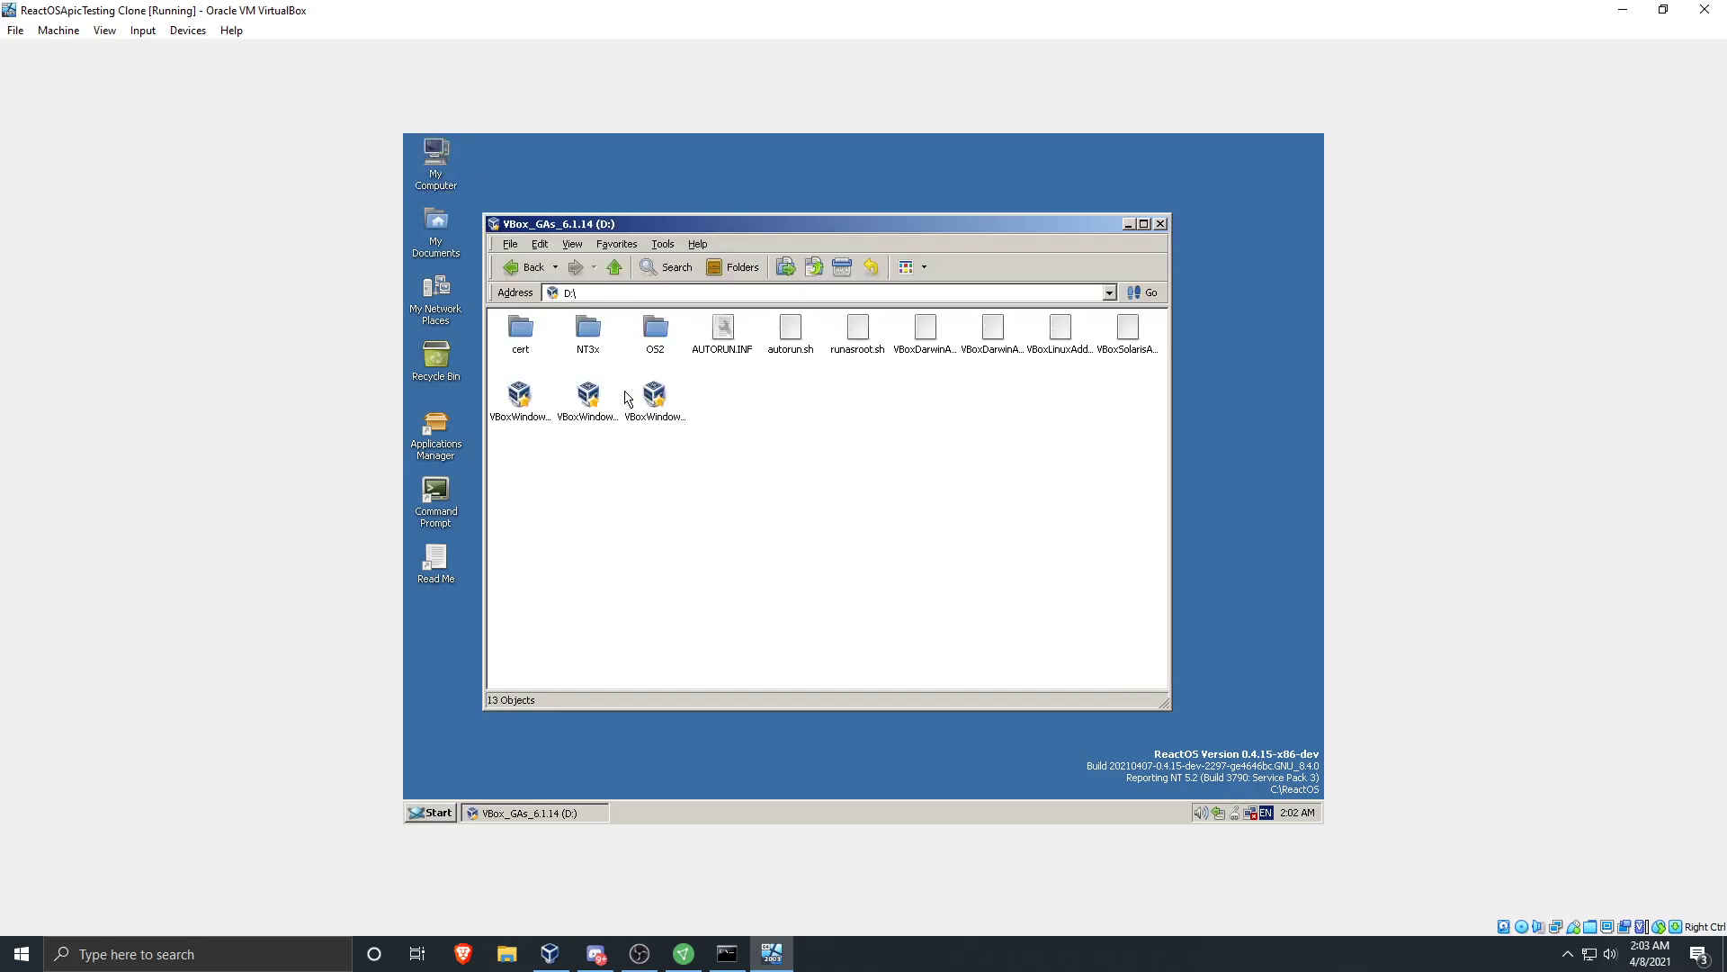
{"action": "double_click", "coordinate": [590, 399]}
{"action": "left_click", "coordinate": [940, 618]}
{"action": "left_click", "coordinate": [942, 619]}
{"action": "left_click", "coordinate": [943, 620]}
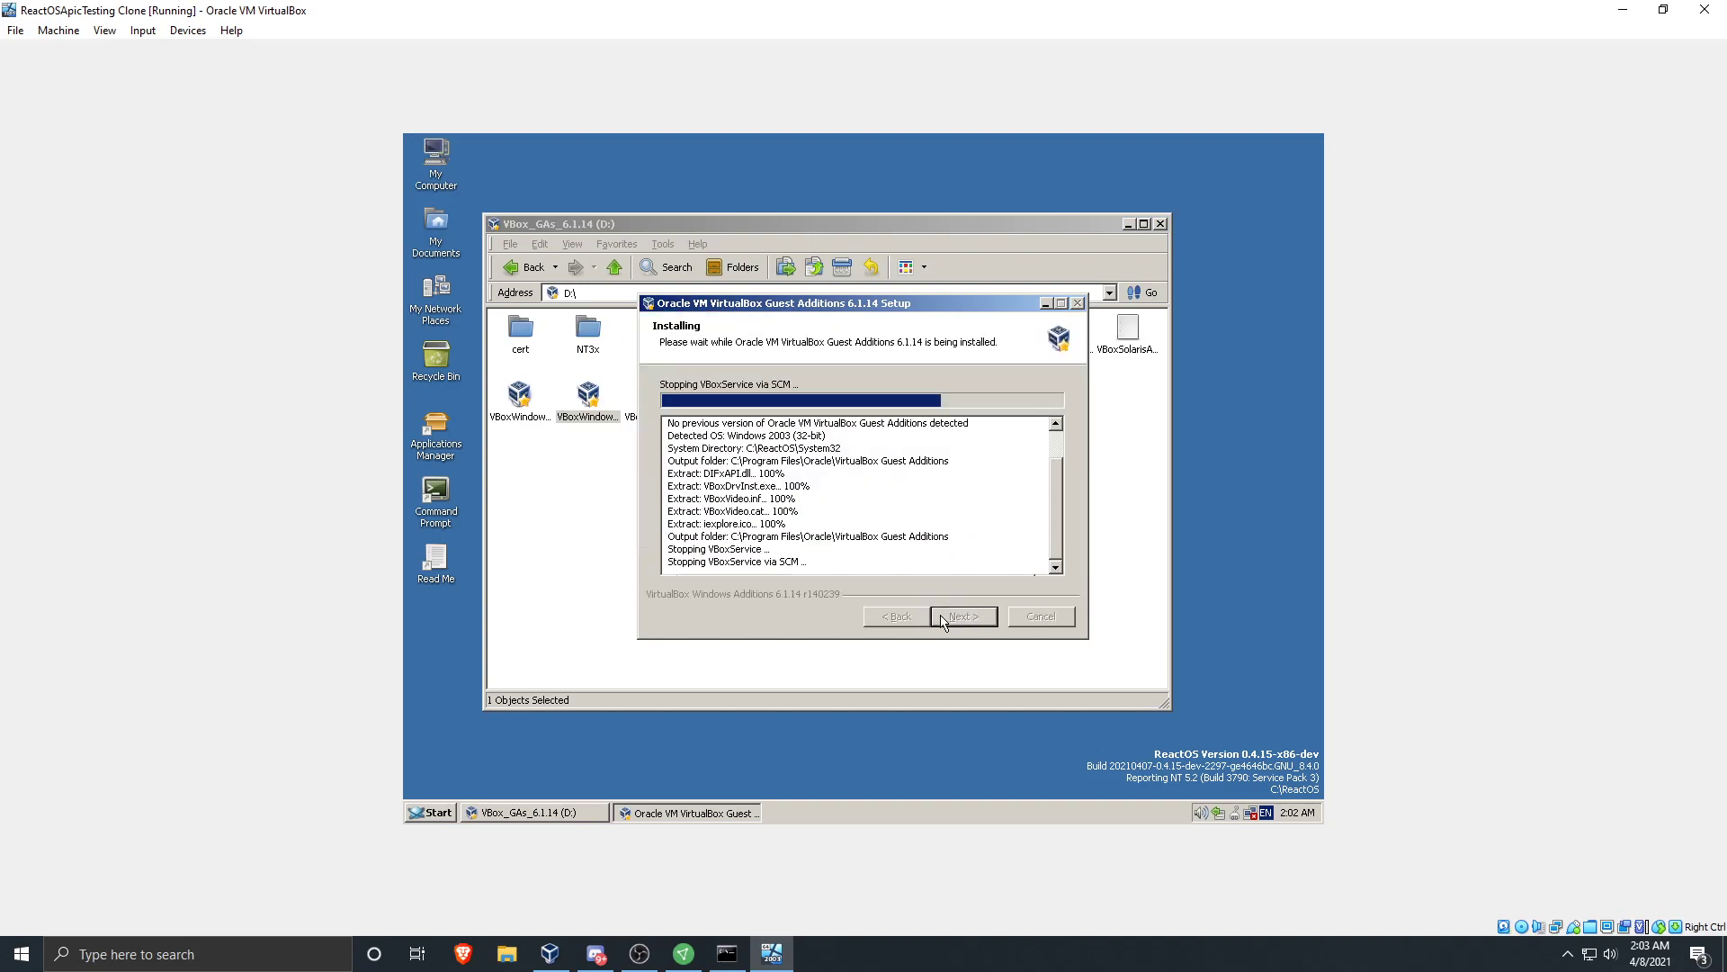
{"action": "left_click", "coordinate": [1161, 225]}
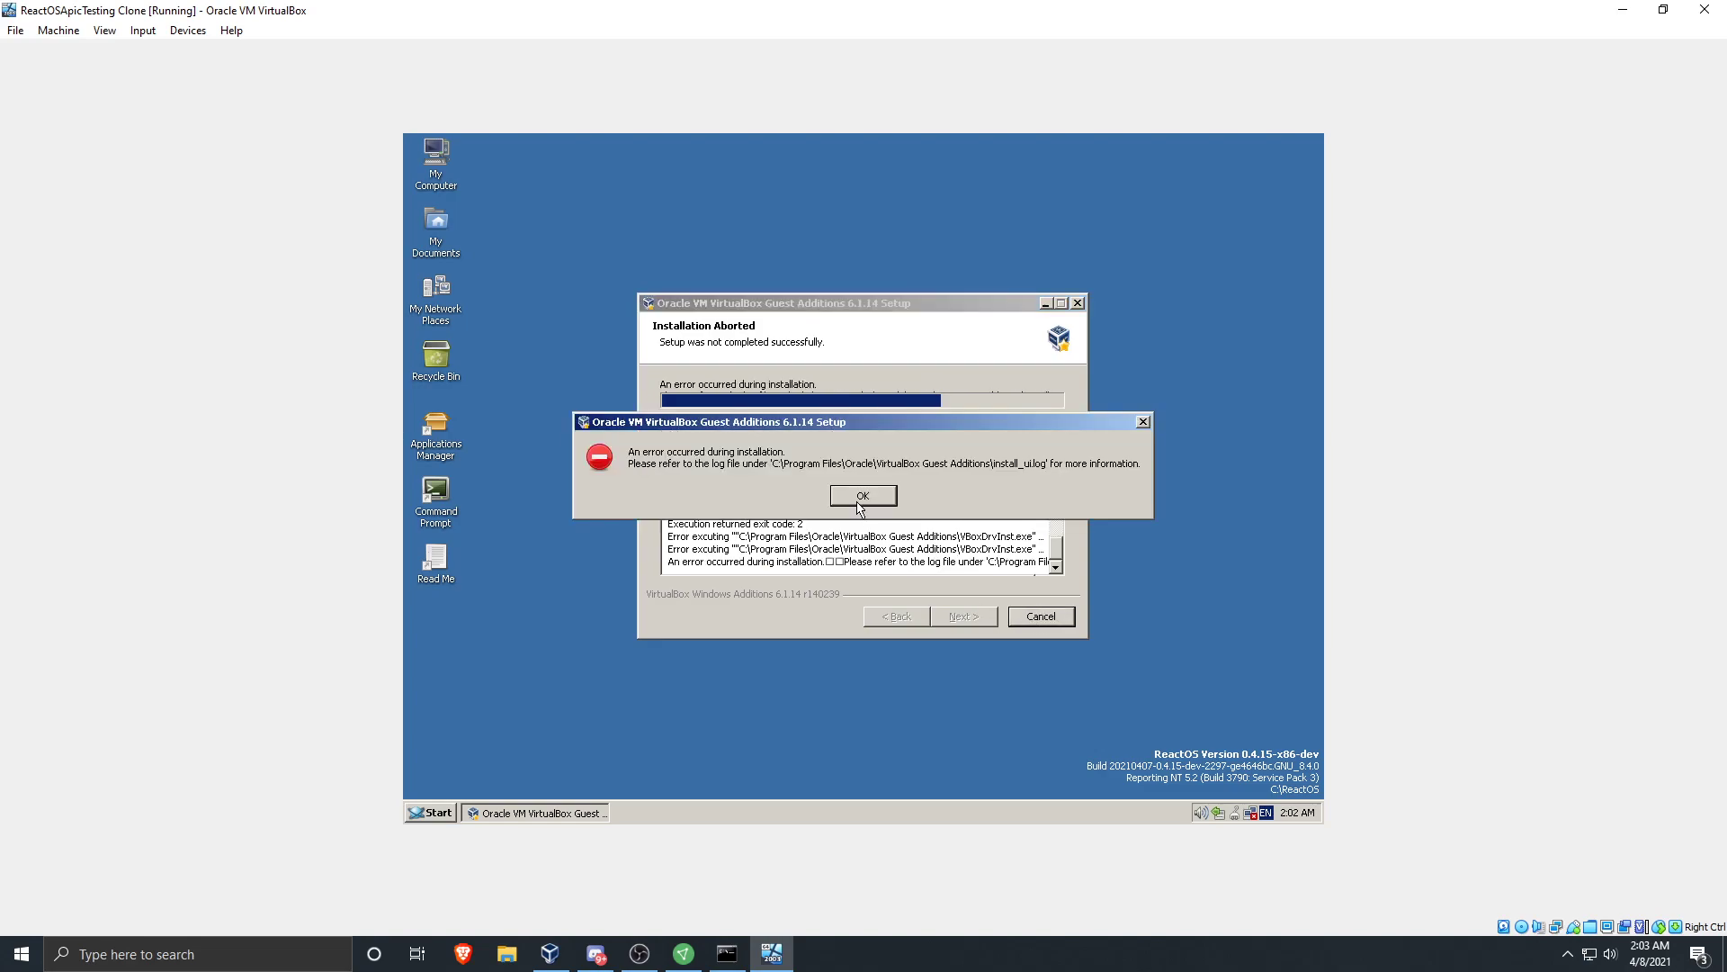
{"action": "left_click", "coordinate": [859, 497]}
{"action": "left_click", "coordinate": [678, 525]}
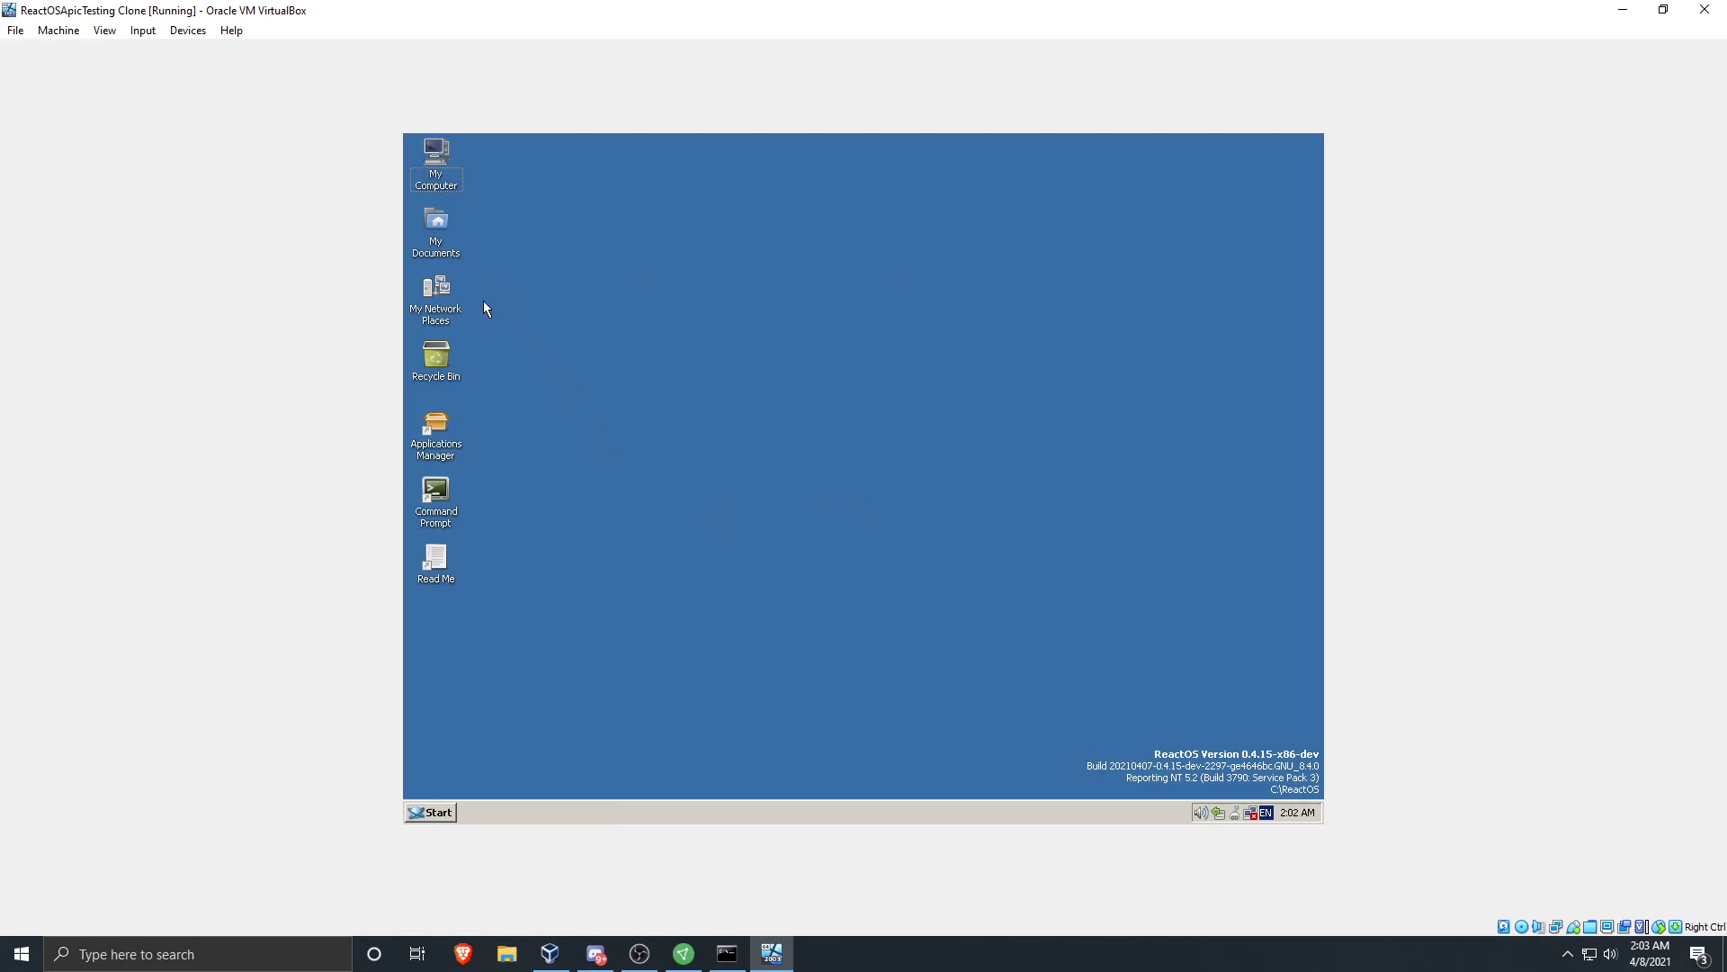
In Applications Manager, start downloading the checked Internet & Network applications
{"action": "double_click", "coordinate": [447, 439]}
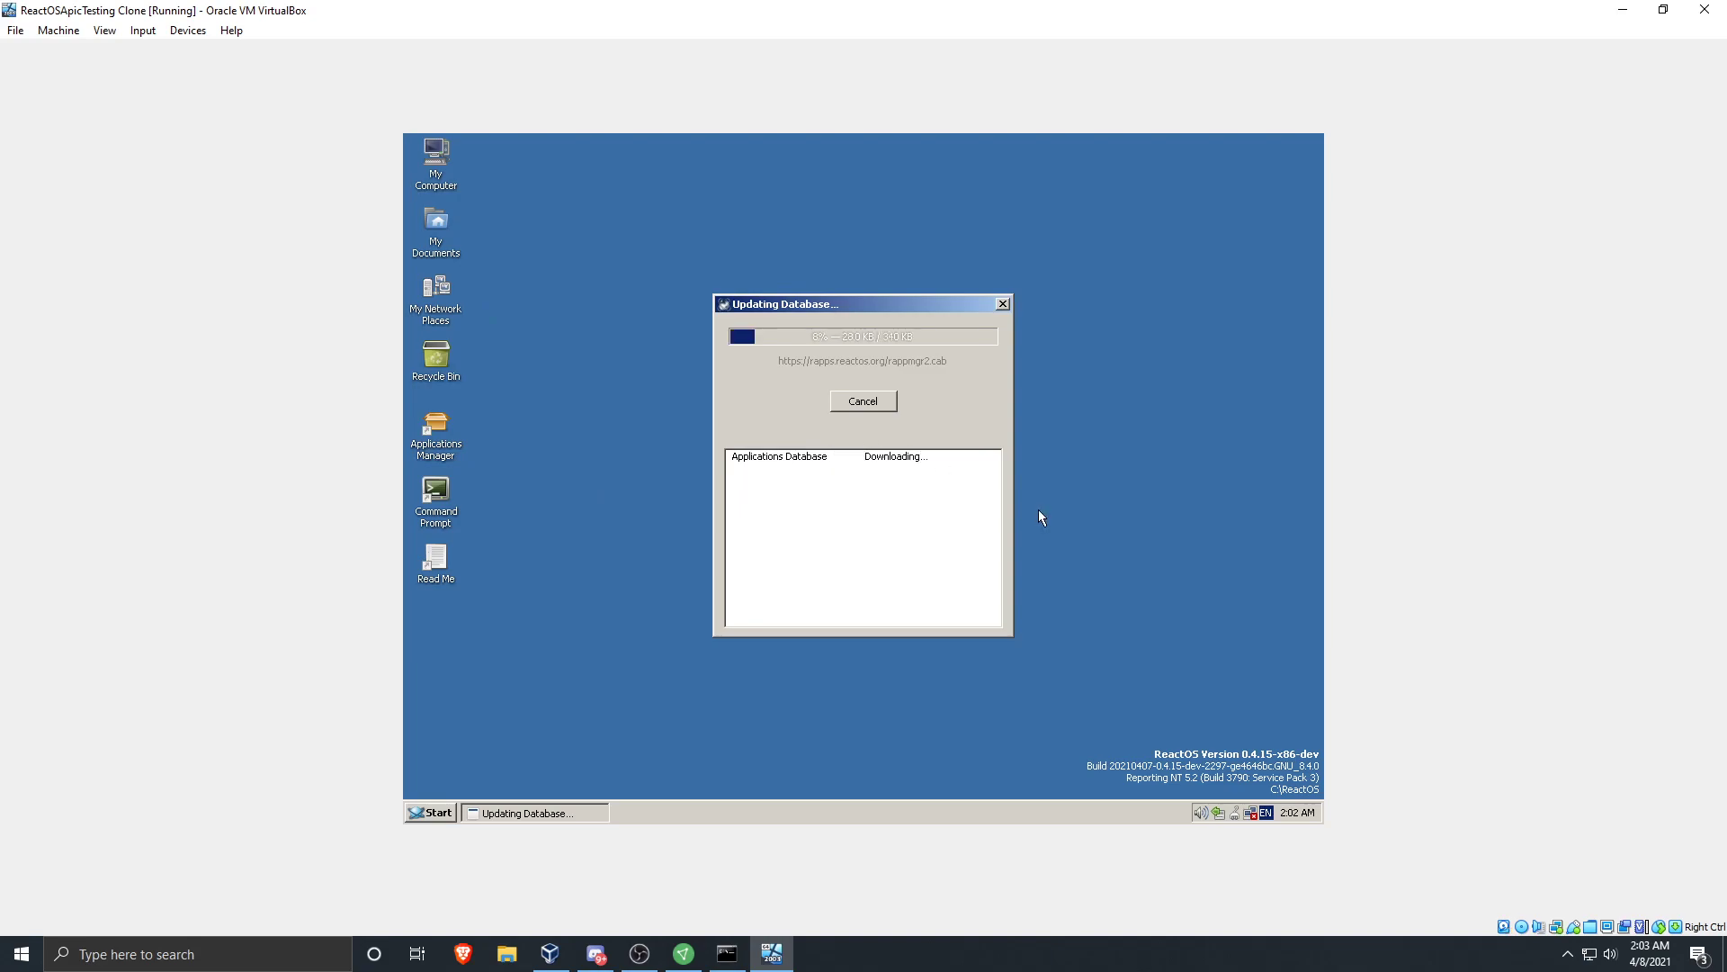
{"action": "scroll", "coordinate": [837, 441], "scroll_direction": "down", "scroll_amount": 20}
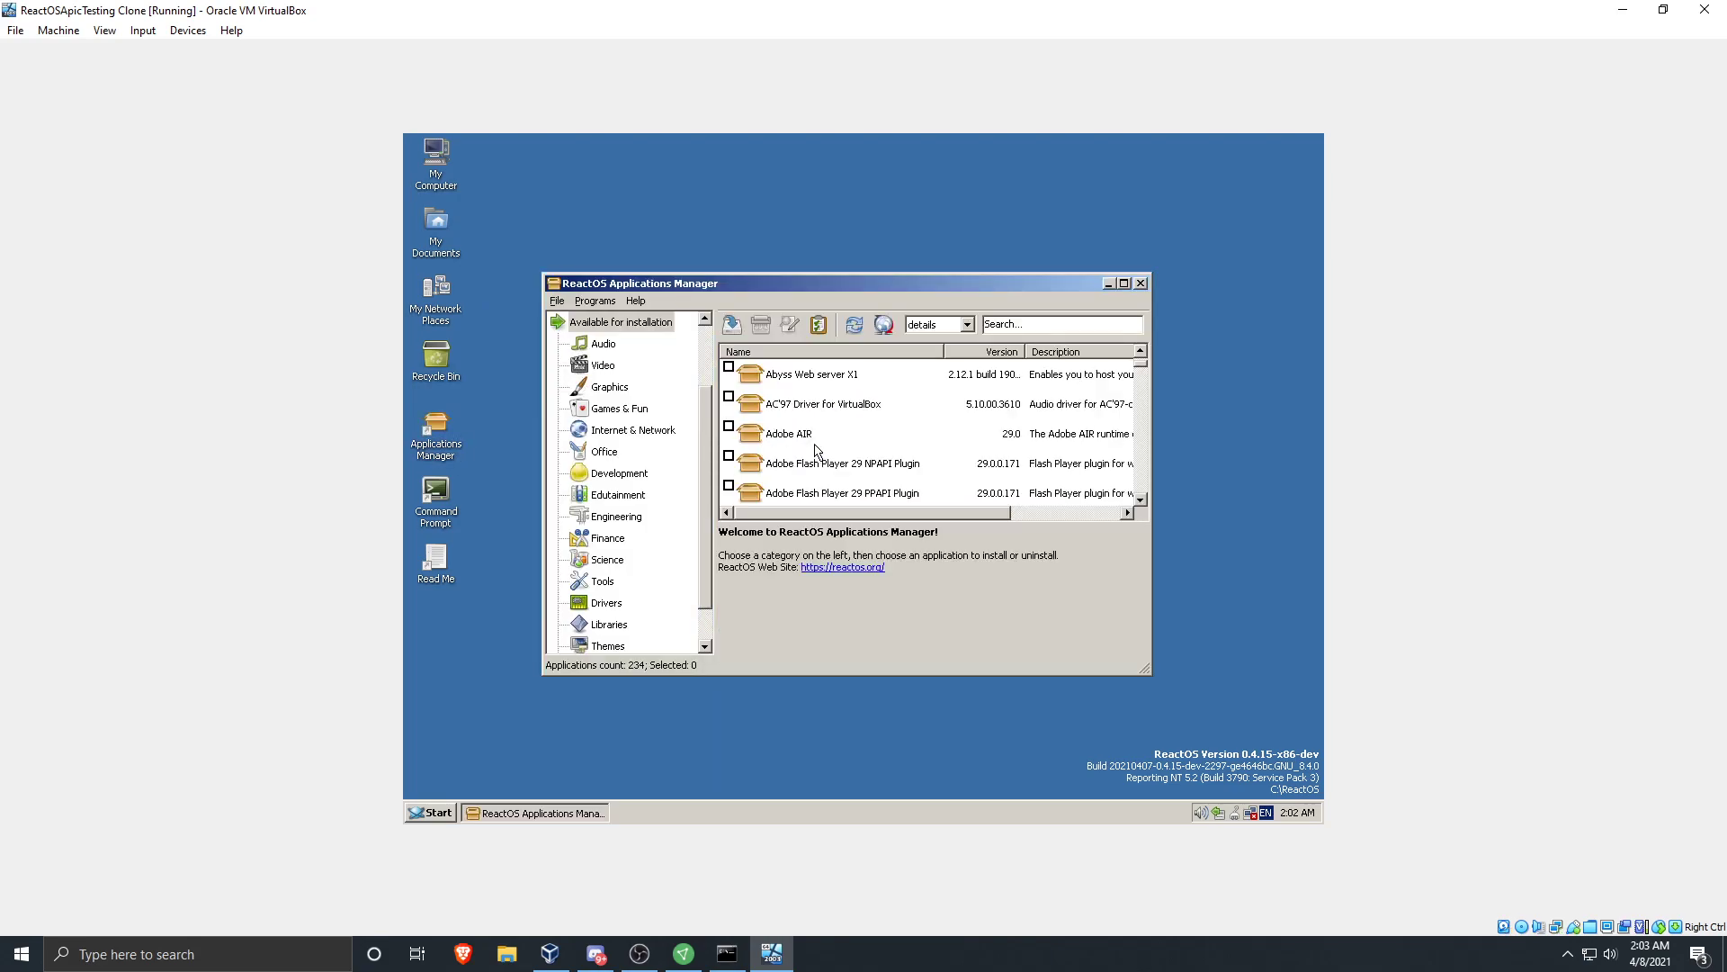
{"action": "scroll", "coordinate": [837, 441], "scroll_direction": "down", "scroll_amount": 5}
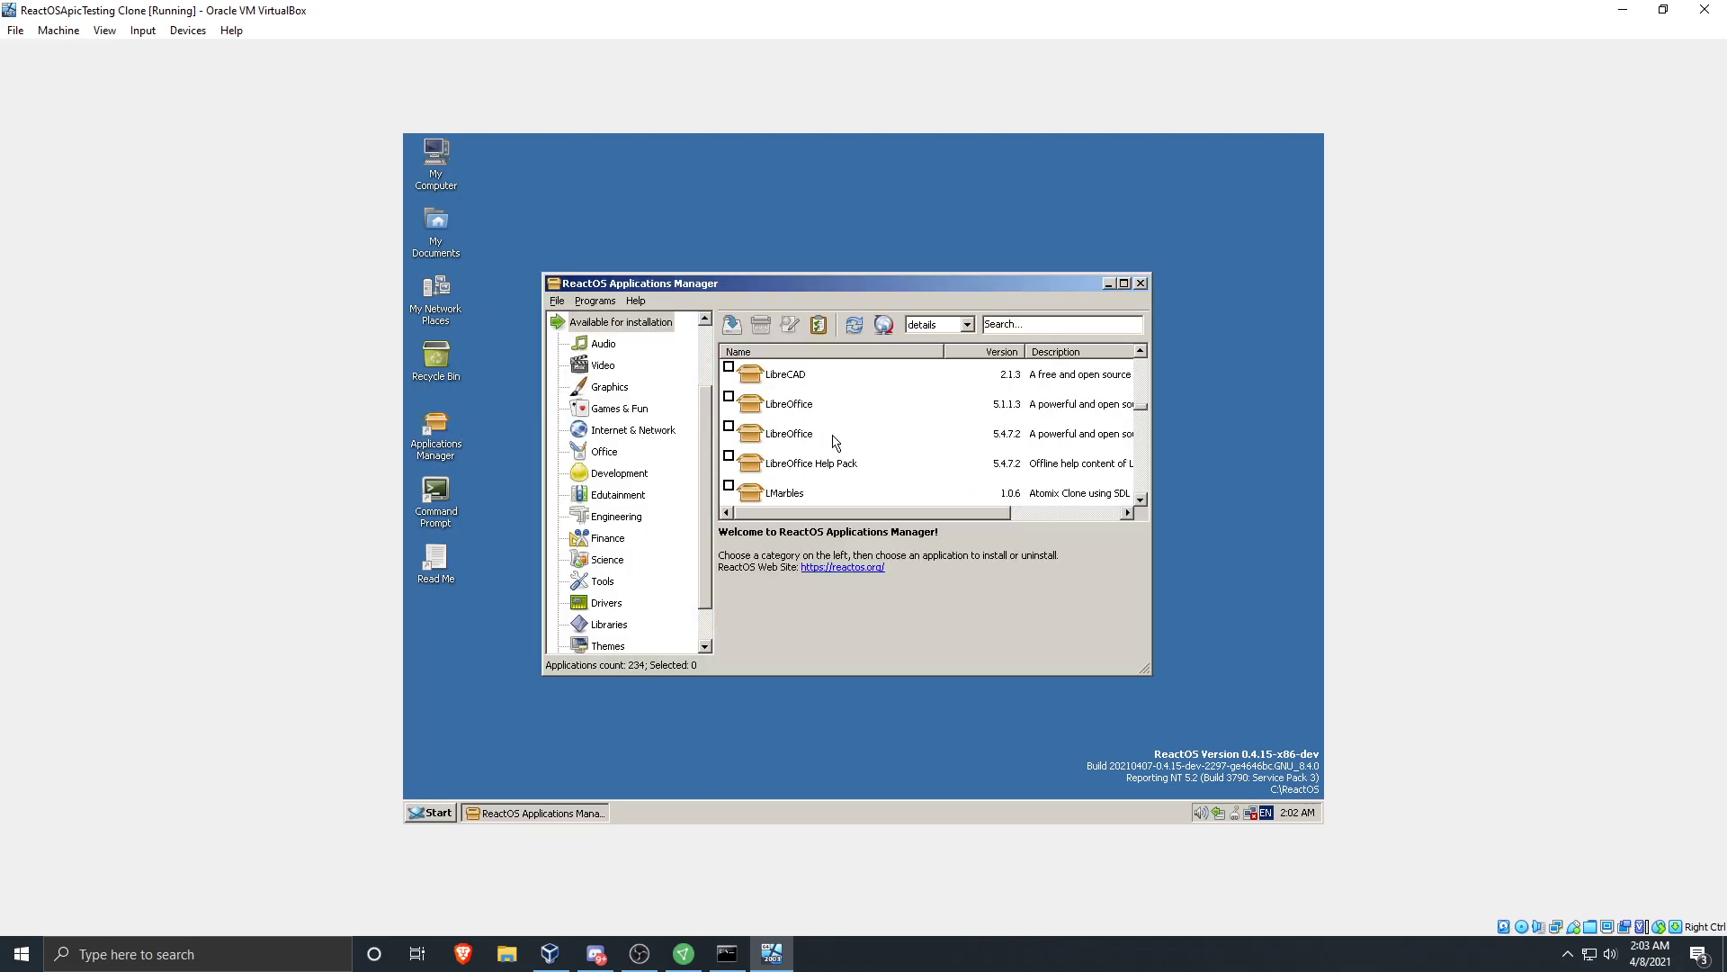
{"action": "scroll", "coordinate": [792, 493], "scroll_direction": "down", "scroll_amount": 3}
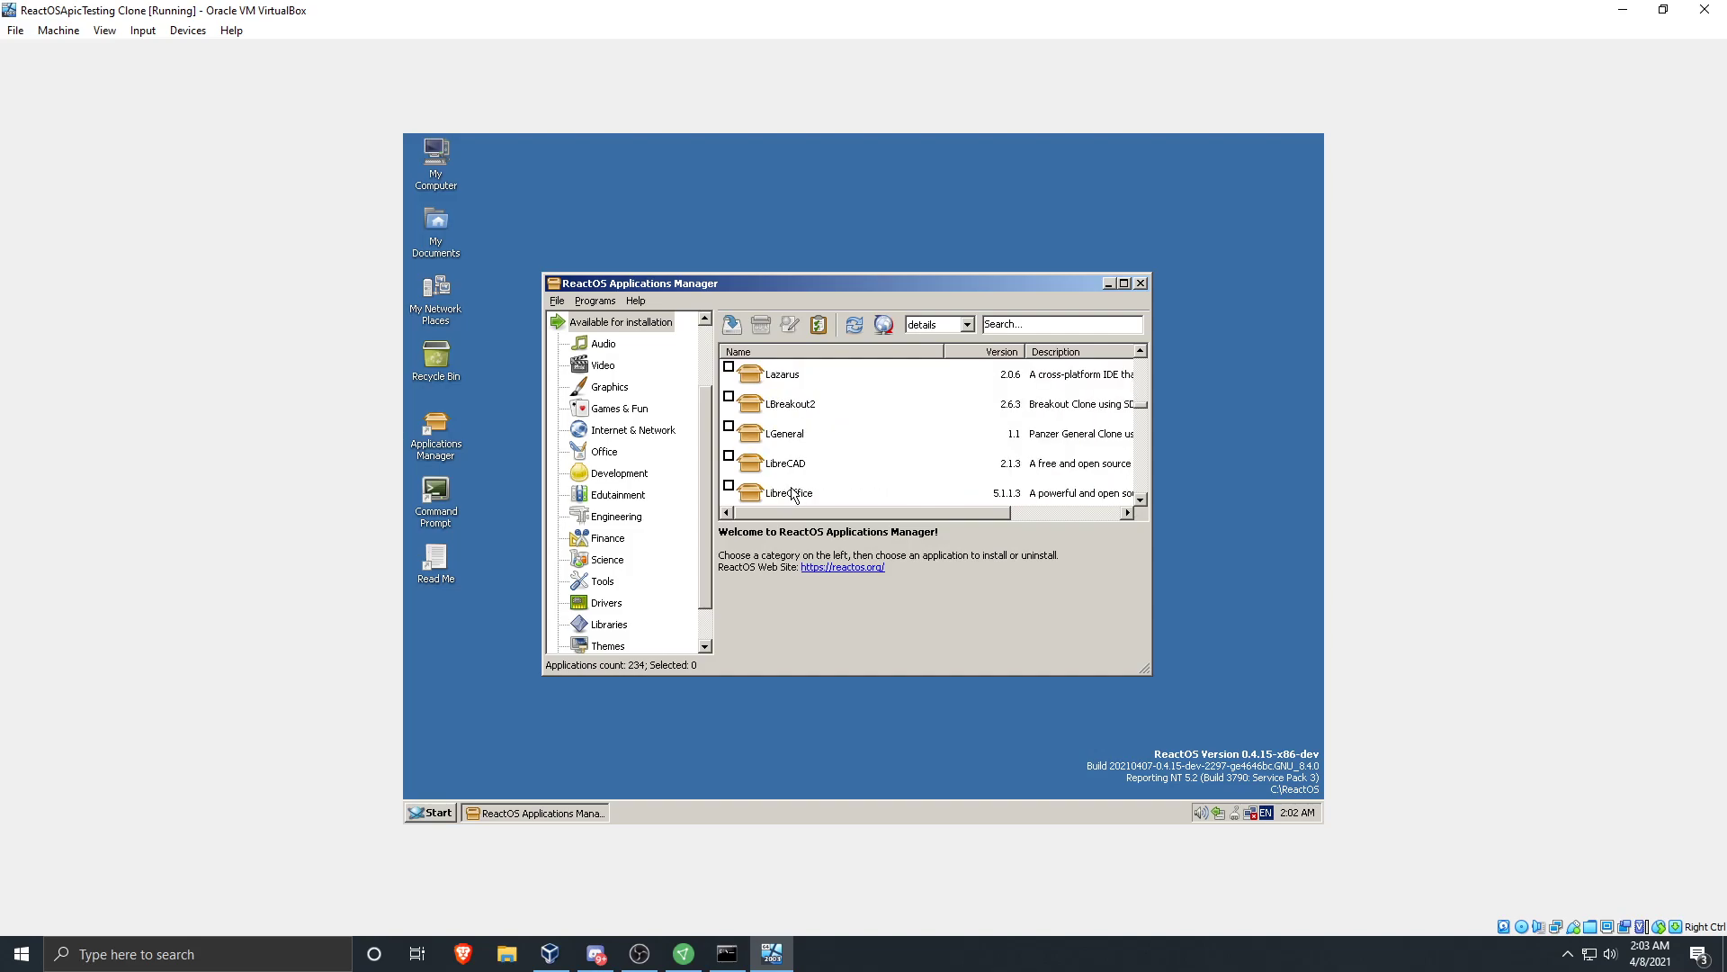
{"action": "scroll", "coordinate": [792, 494], "scroll_direction": "down", "scroll_amount": 8}
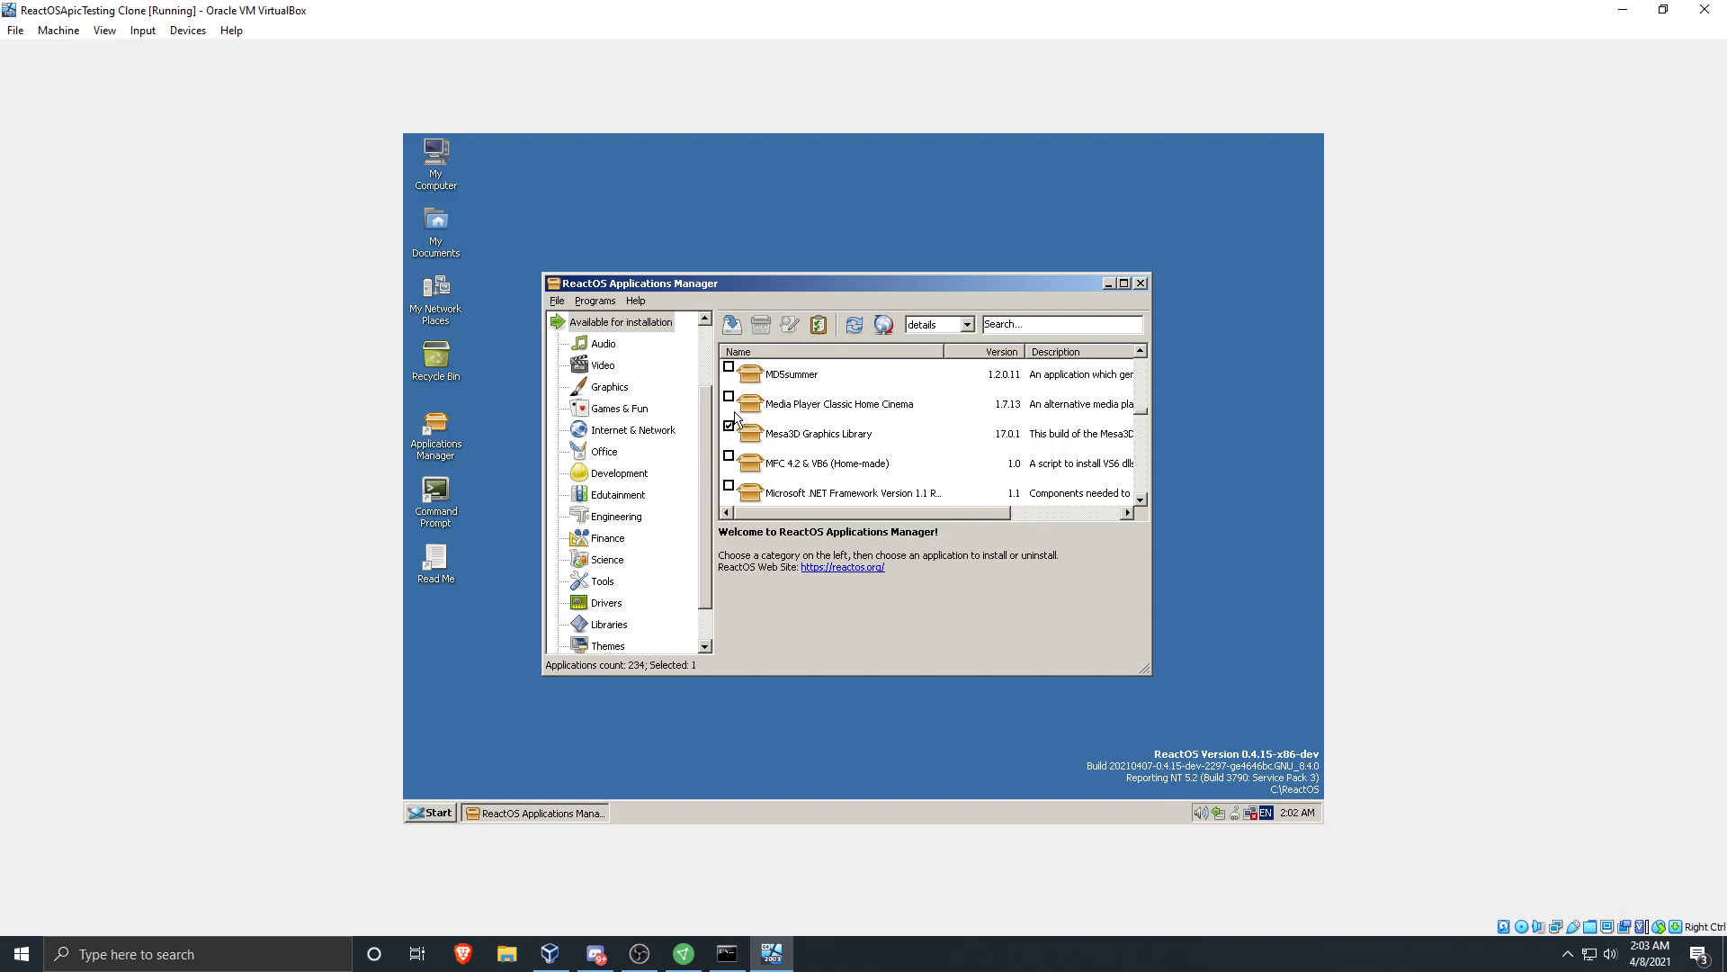
{"action": "left_click", "coordinate": [670, 431]}
{"action": "scroll", "coordinate": [754, 462], "scroll_direction": "down", "scroll_amount": 5}
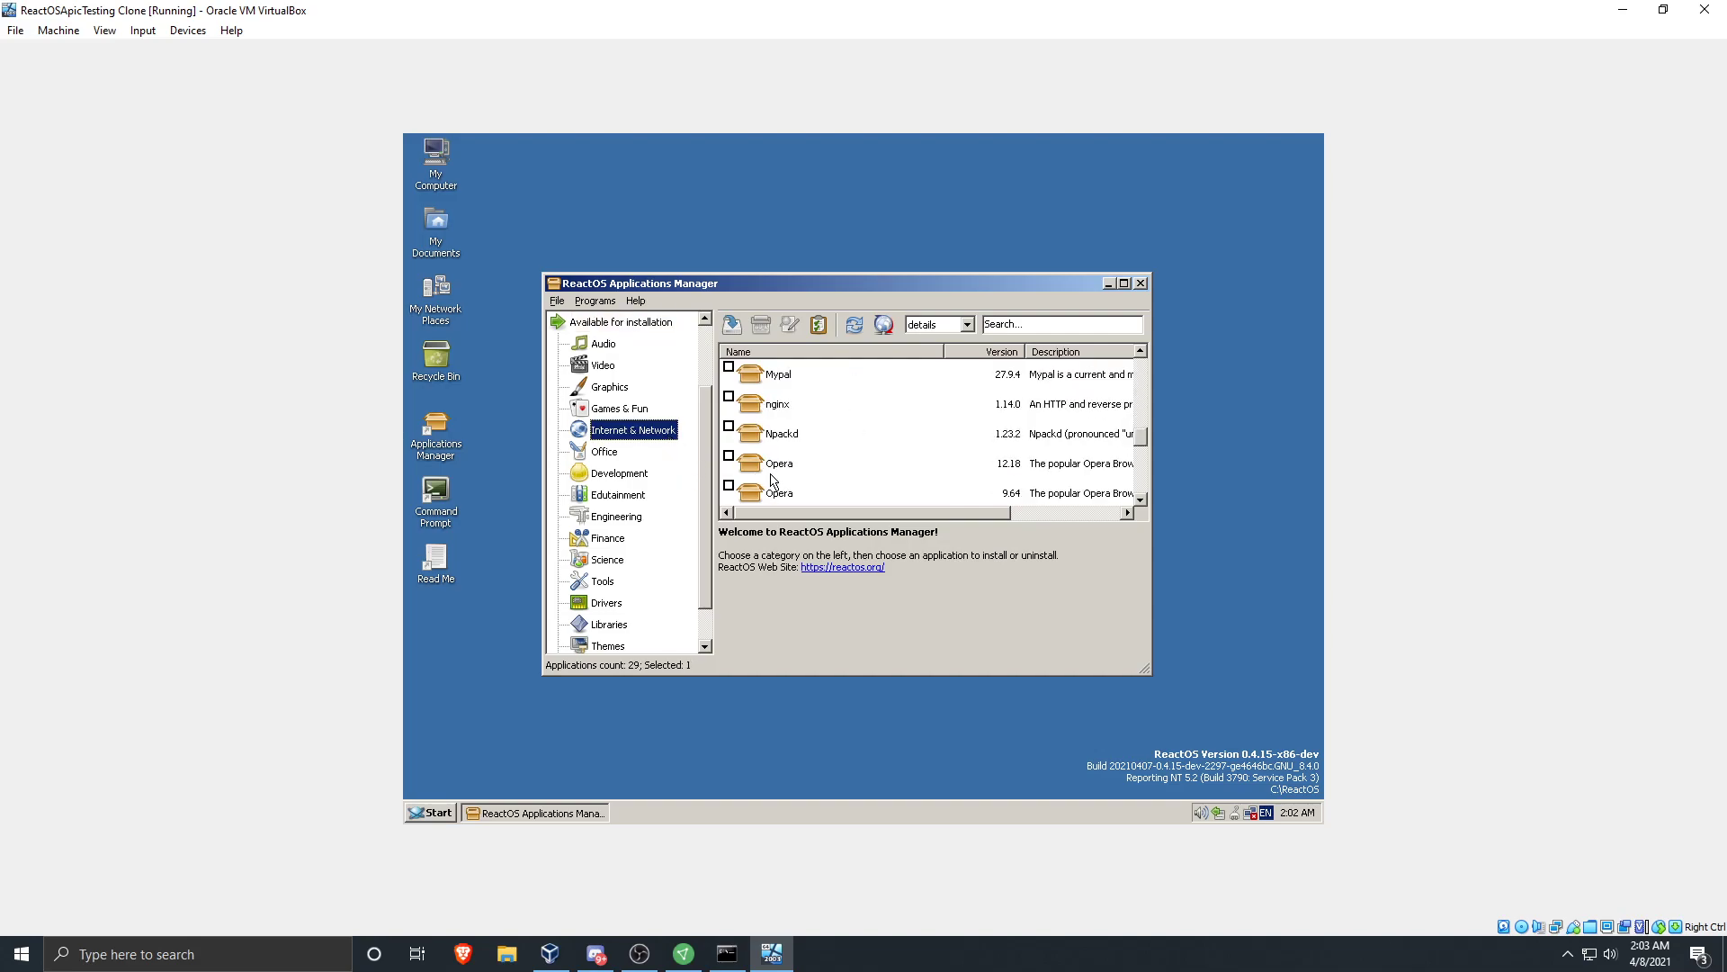
{"action": "left_click", "coordinate": [732, 324]}
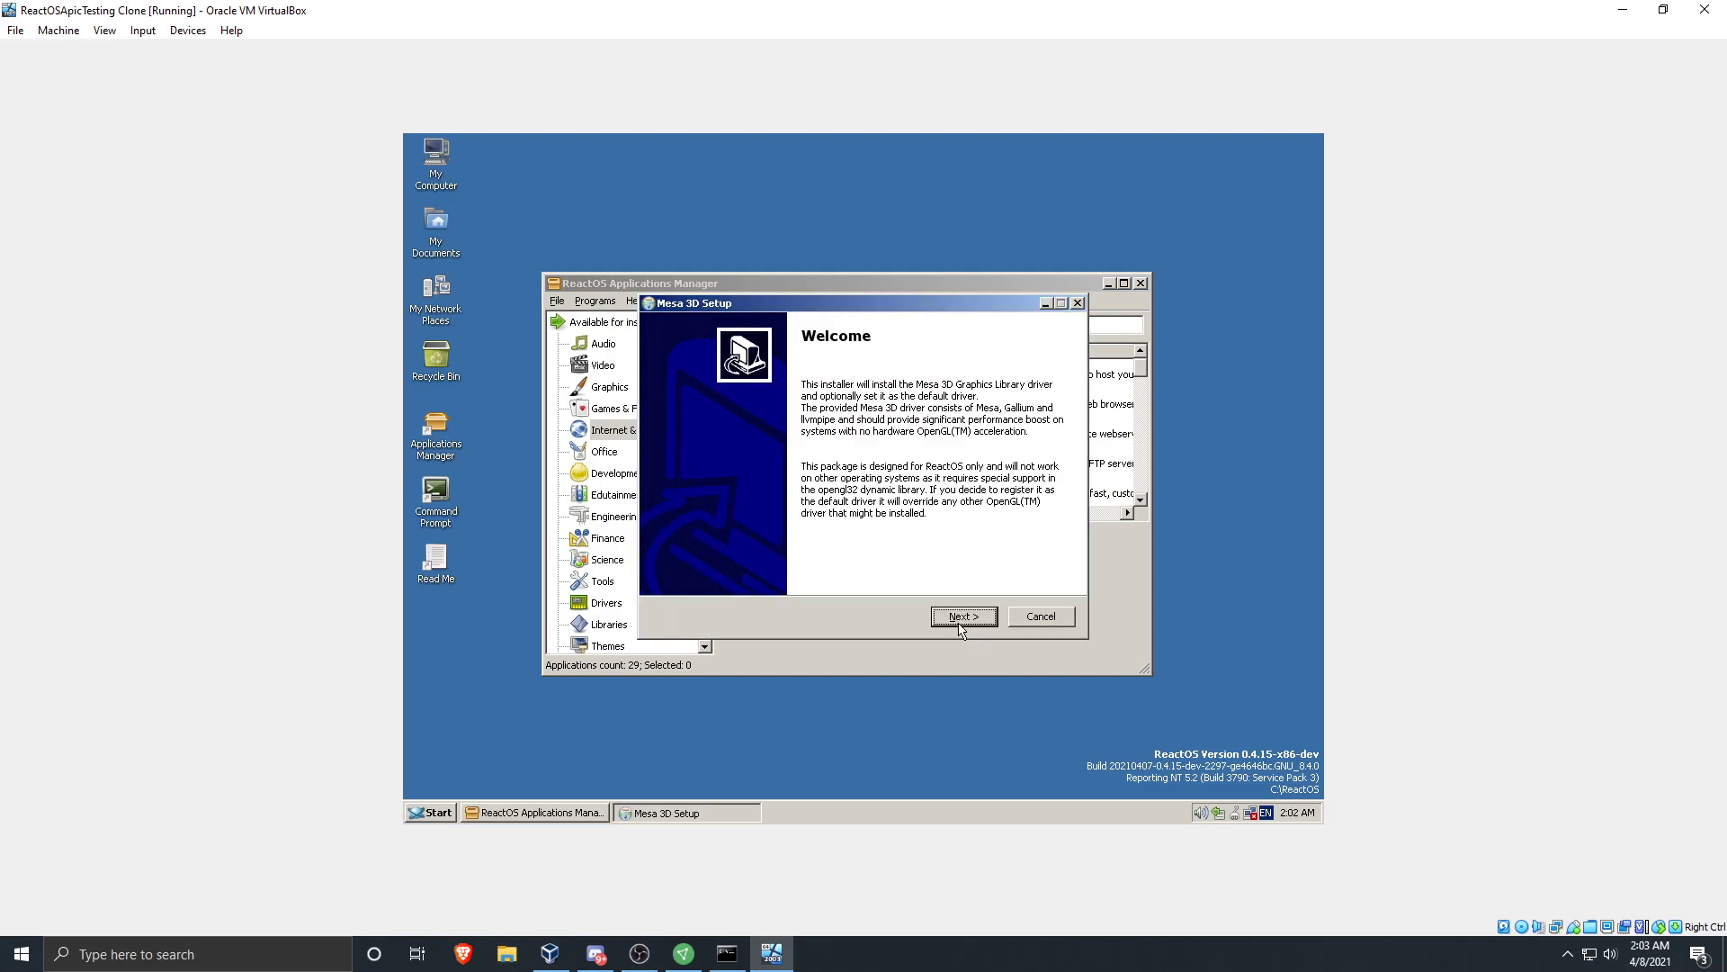
Install the Mesa 3D library, then install Firefox with the Standard setup type
{"action": "left_click", "coordinate": [960, 621]}
{"action": "left_click", "coordinate": [961, 621]}
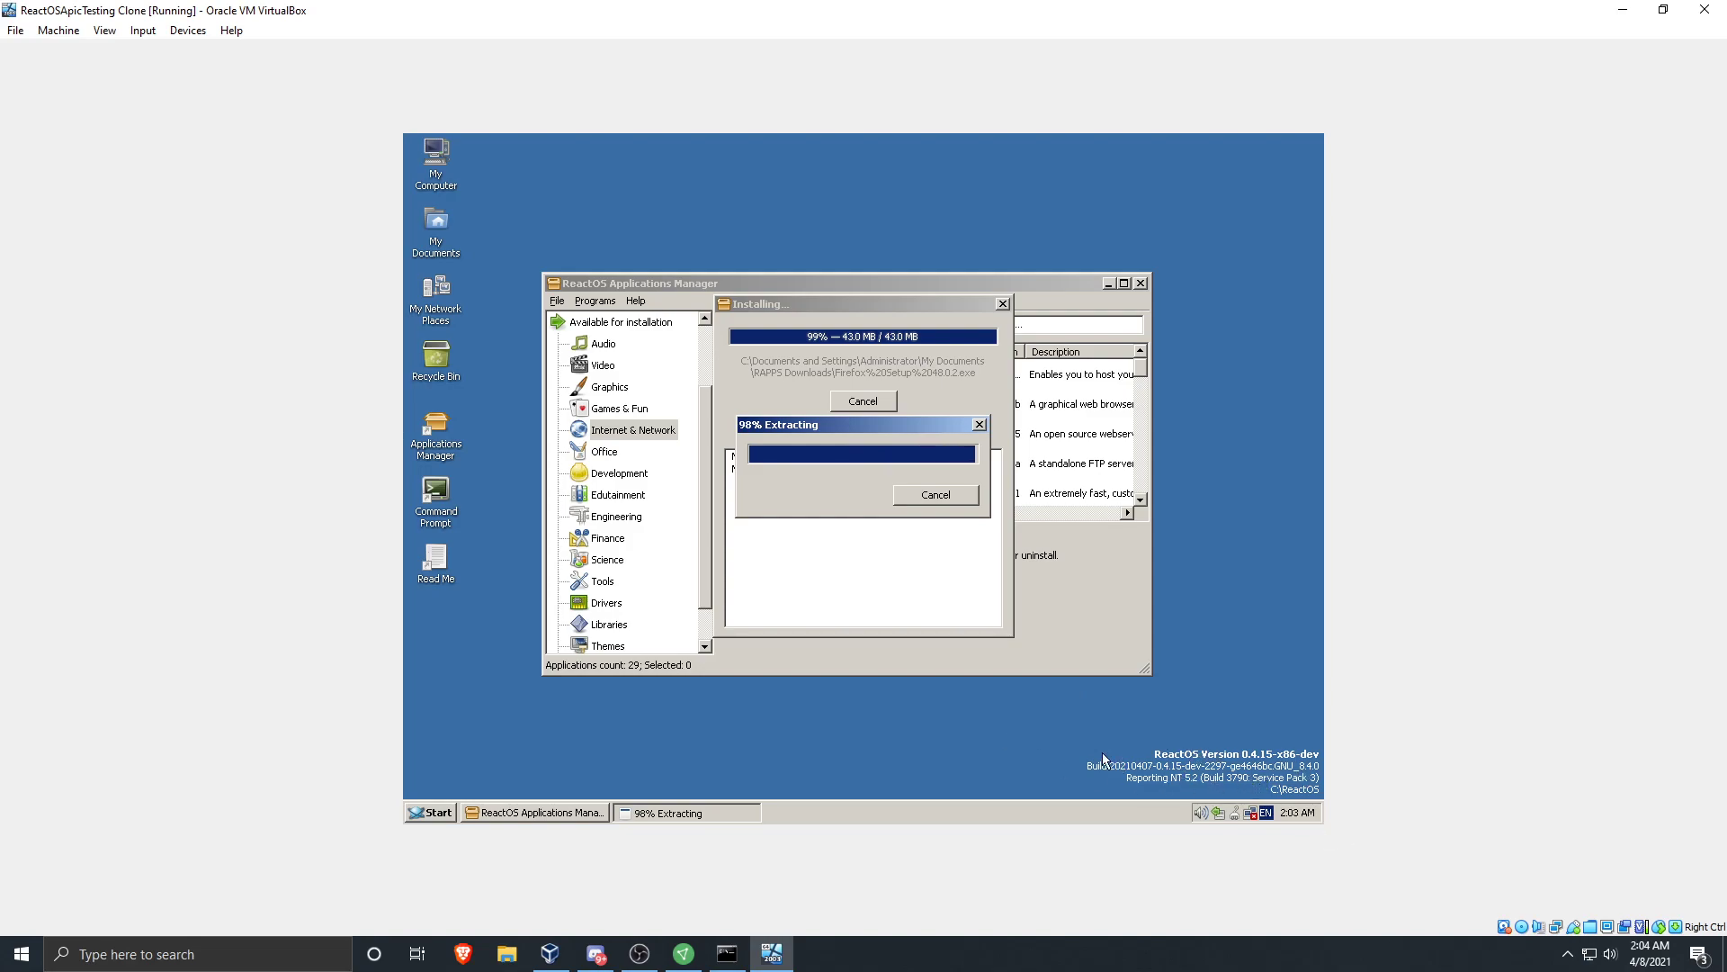
{"action": "left_click", "coordinate": [962, 616]}
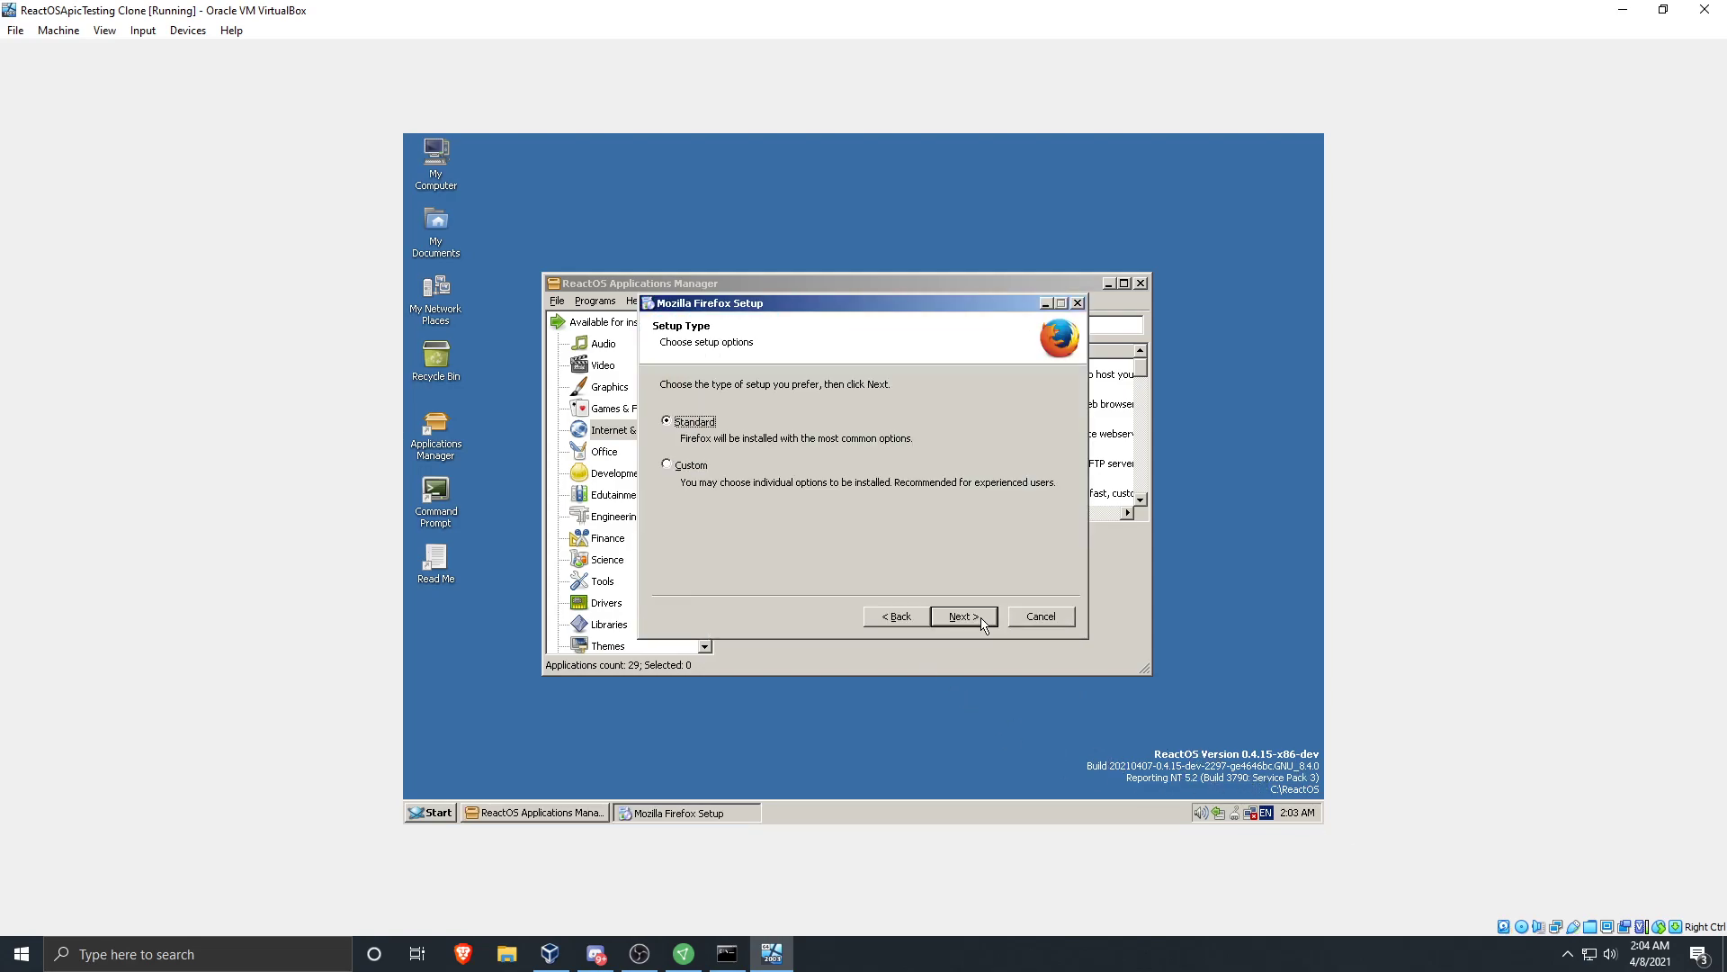
{"action": "left_click", "coordinate": [962, 617]}
{"action": "left_click", "coordinate": [962, 616]}
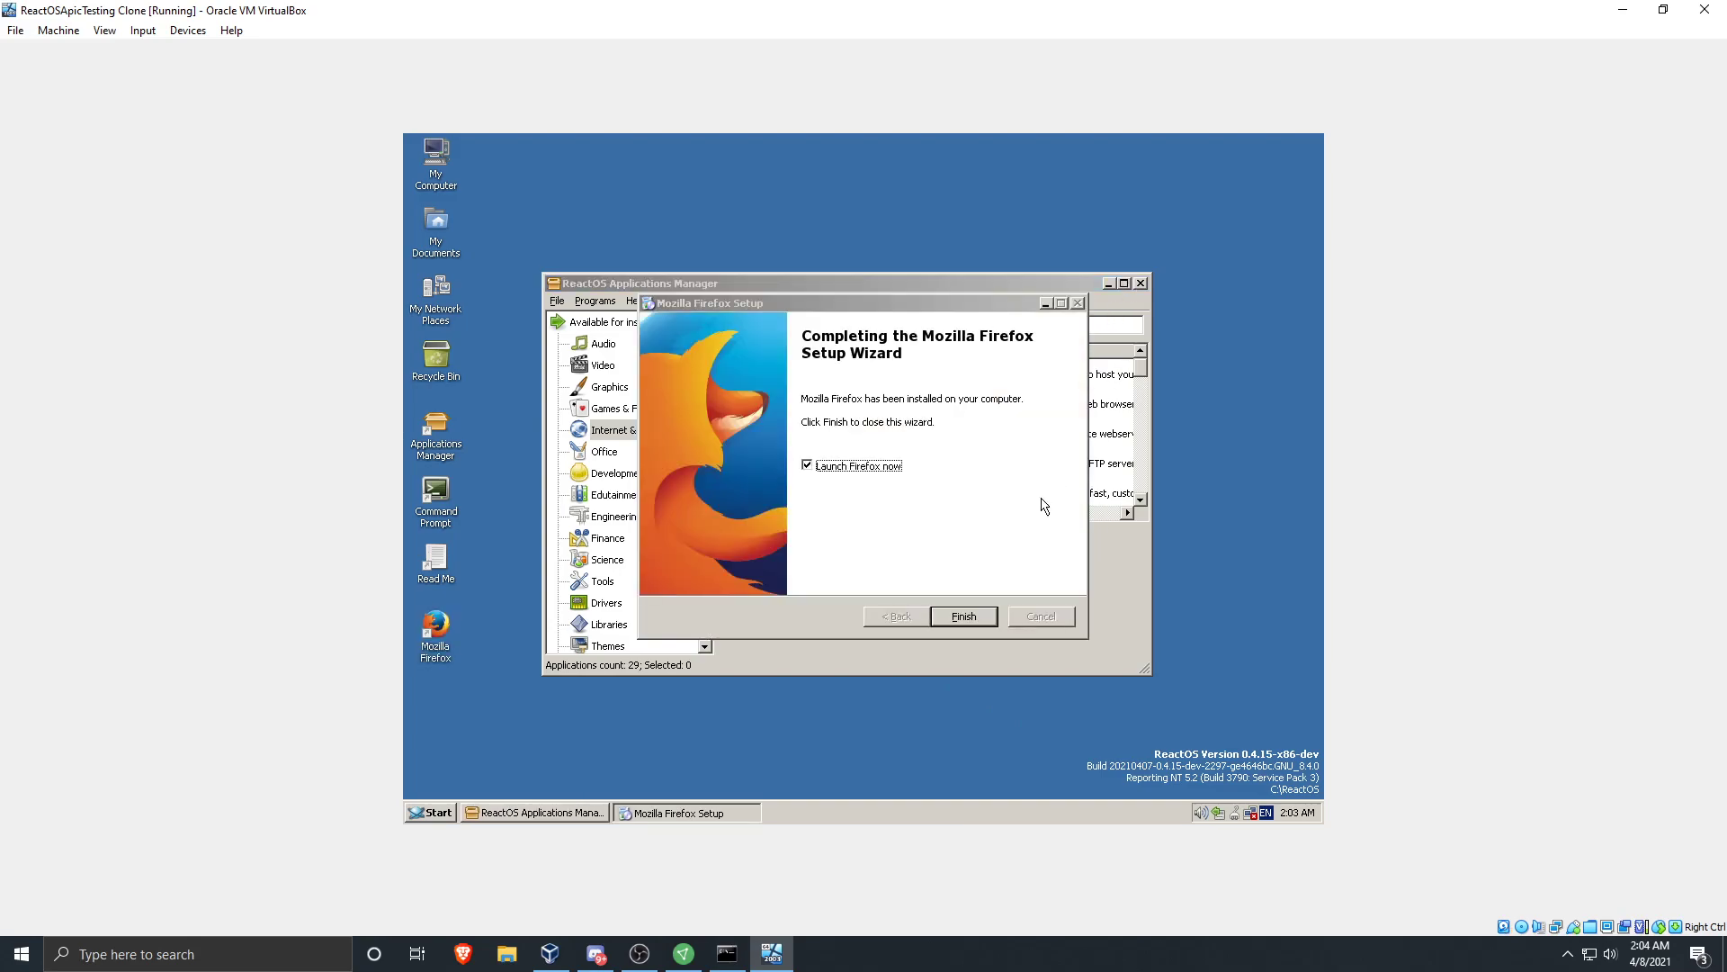
{"action": "left_click", "coordinate": [979, 616]}
Close Applications Manager and start Firefox without importing any settings
{"action": "left_click", "coordinate": [1140, 282]}
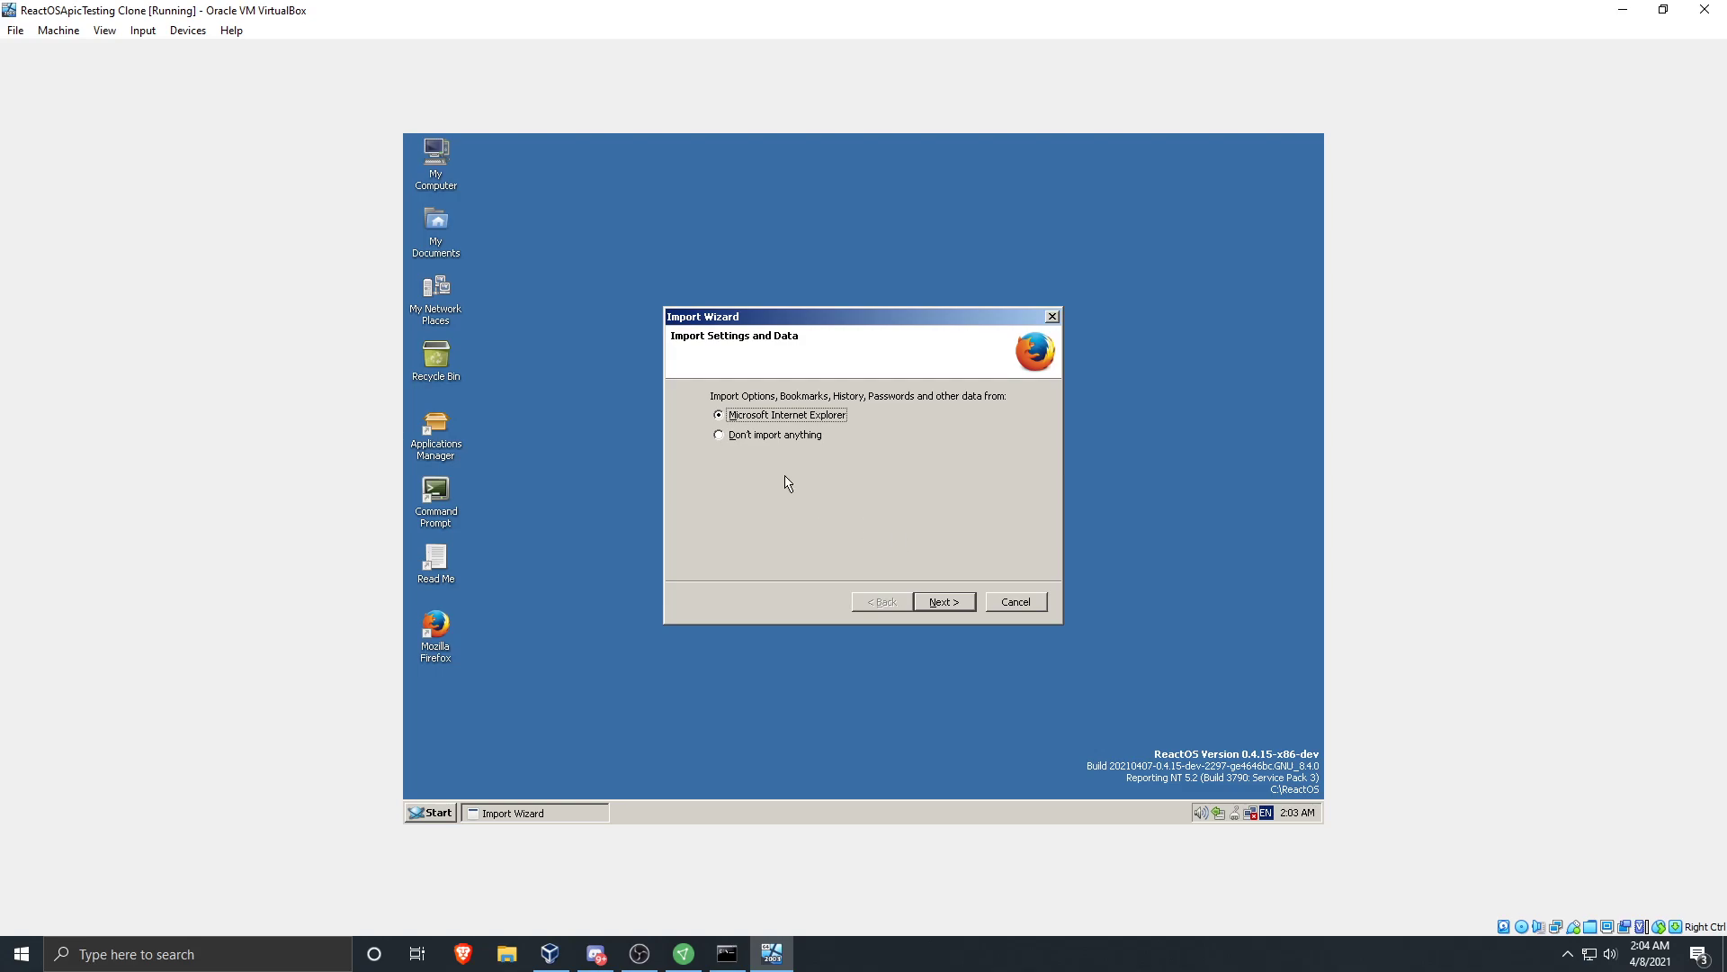
{"action": "left_click", "coordinate": [747, 437]}
{"action": "left_click", "coordinate": [932, 595]}
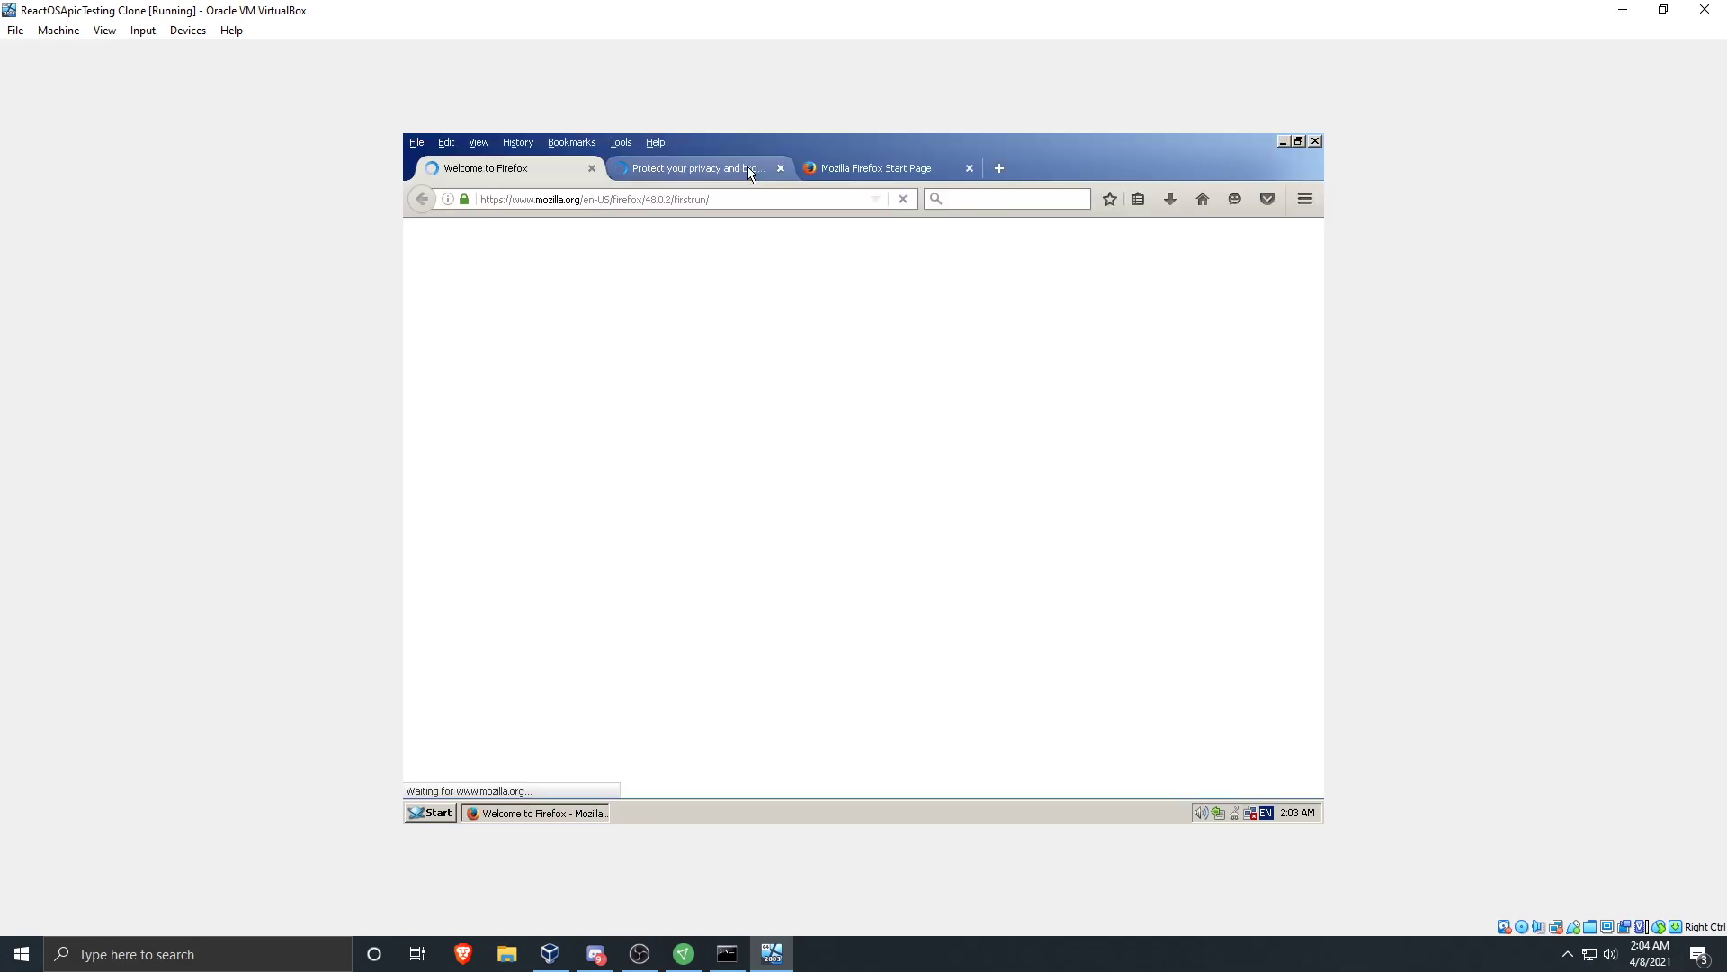
Close the extra Firefox tabs and search Google for 'multiMC'
{"action": "left_click", "coordinate": [781, 168]}
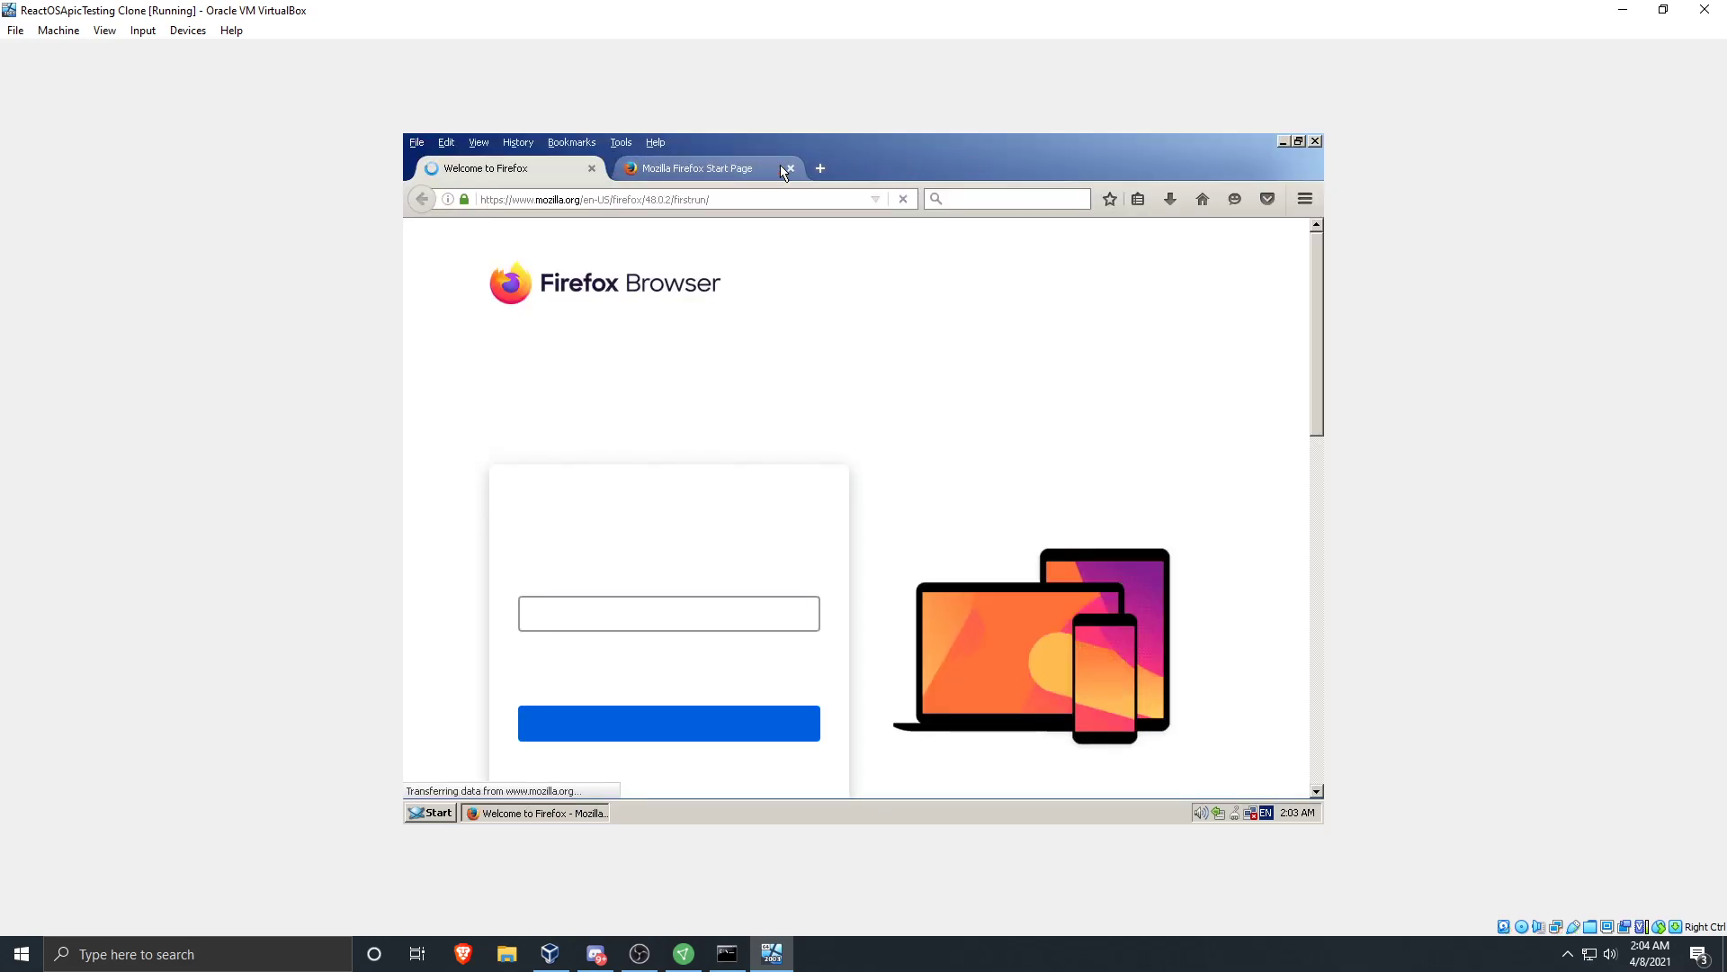
{"action": "left_click", "coordinate": [781, 168]}
{"action": "left_click", "coordinate": [768, 202]}
{"action": "type", "text": "multiMC"}
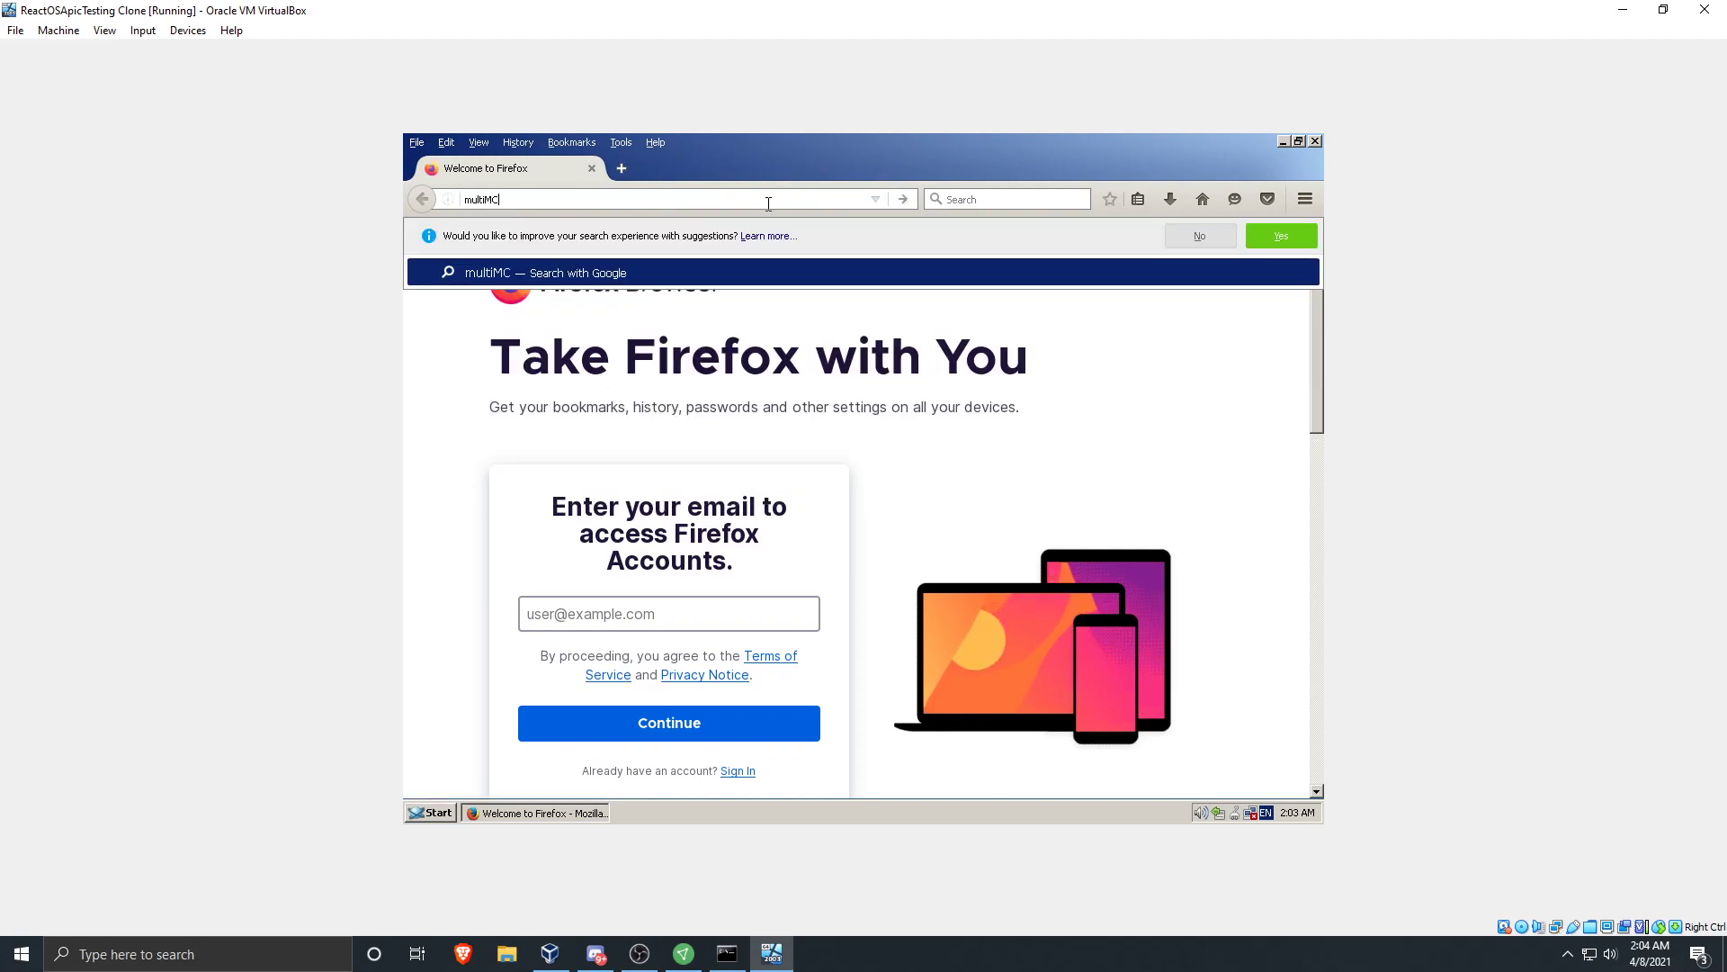
{"action": "key", "text": "Return"}
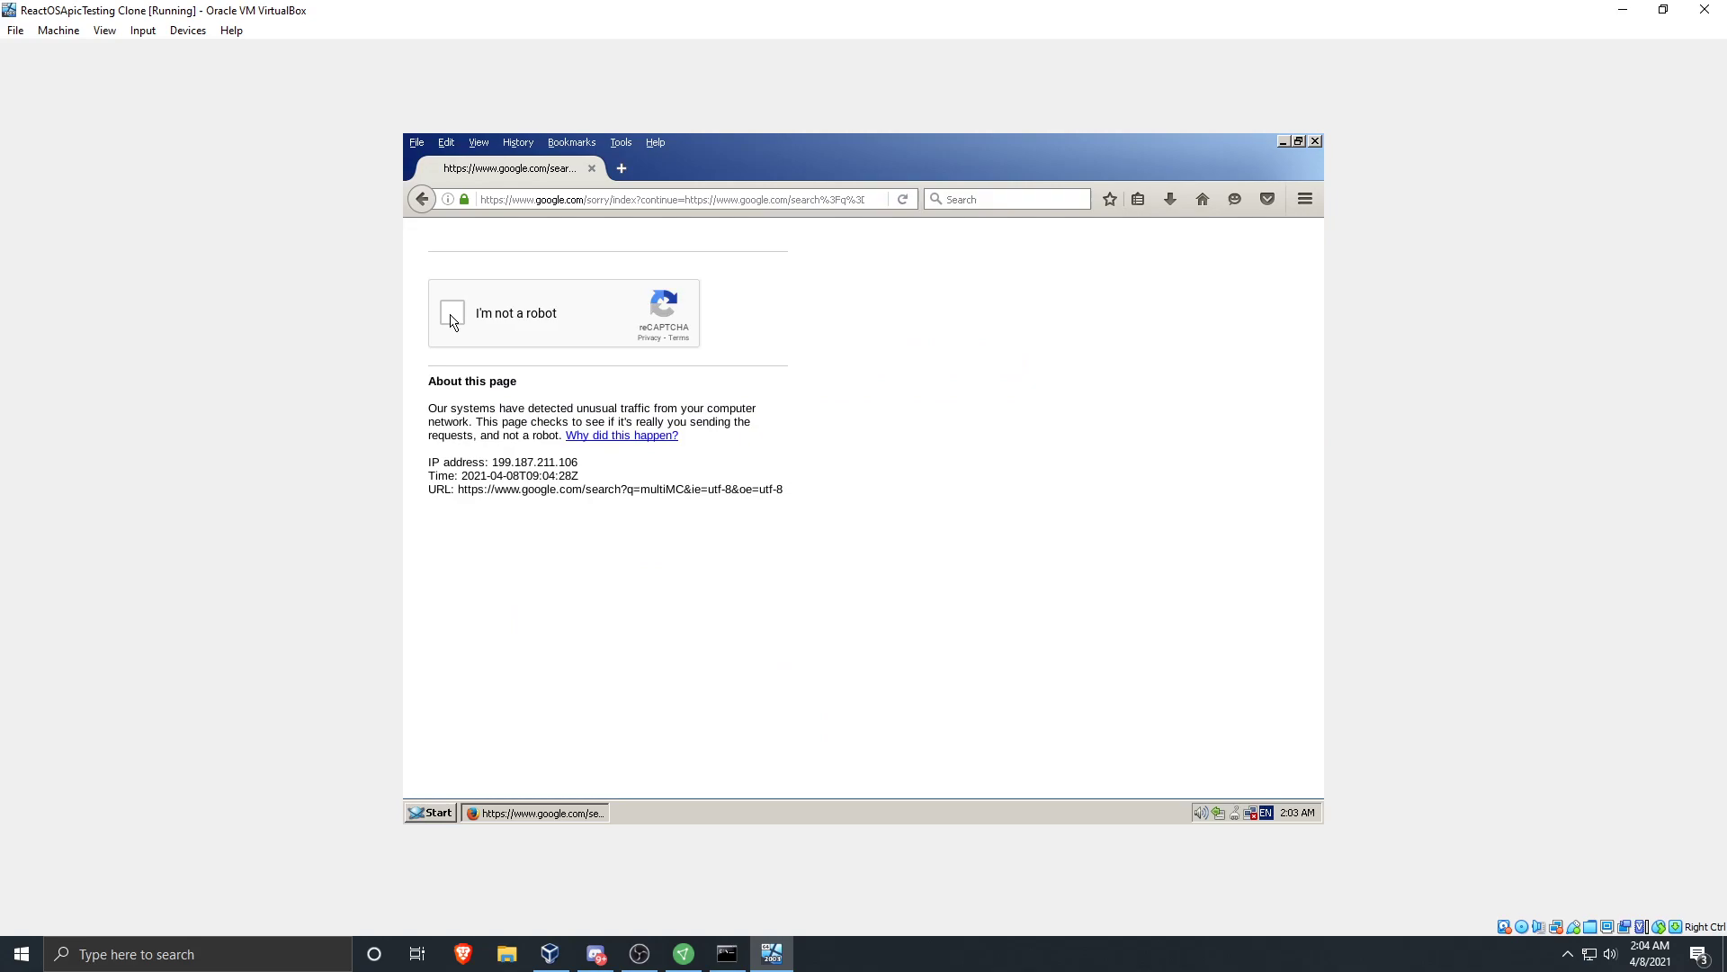
Tick I'm not a robot and select all reCAPTCHA tiles showing cars
{"action": "left_click", "coordinate": [451, 321]}
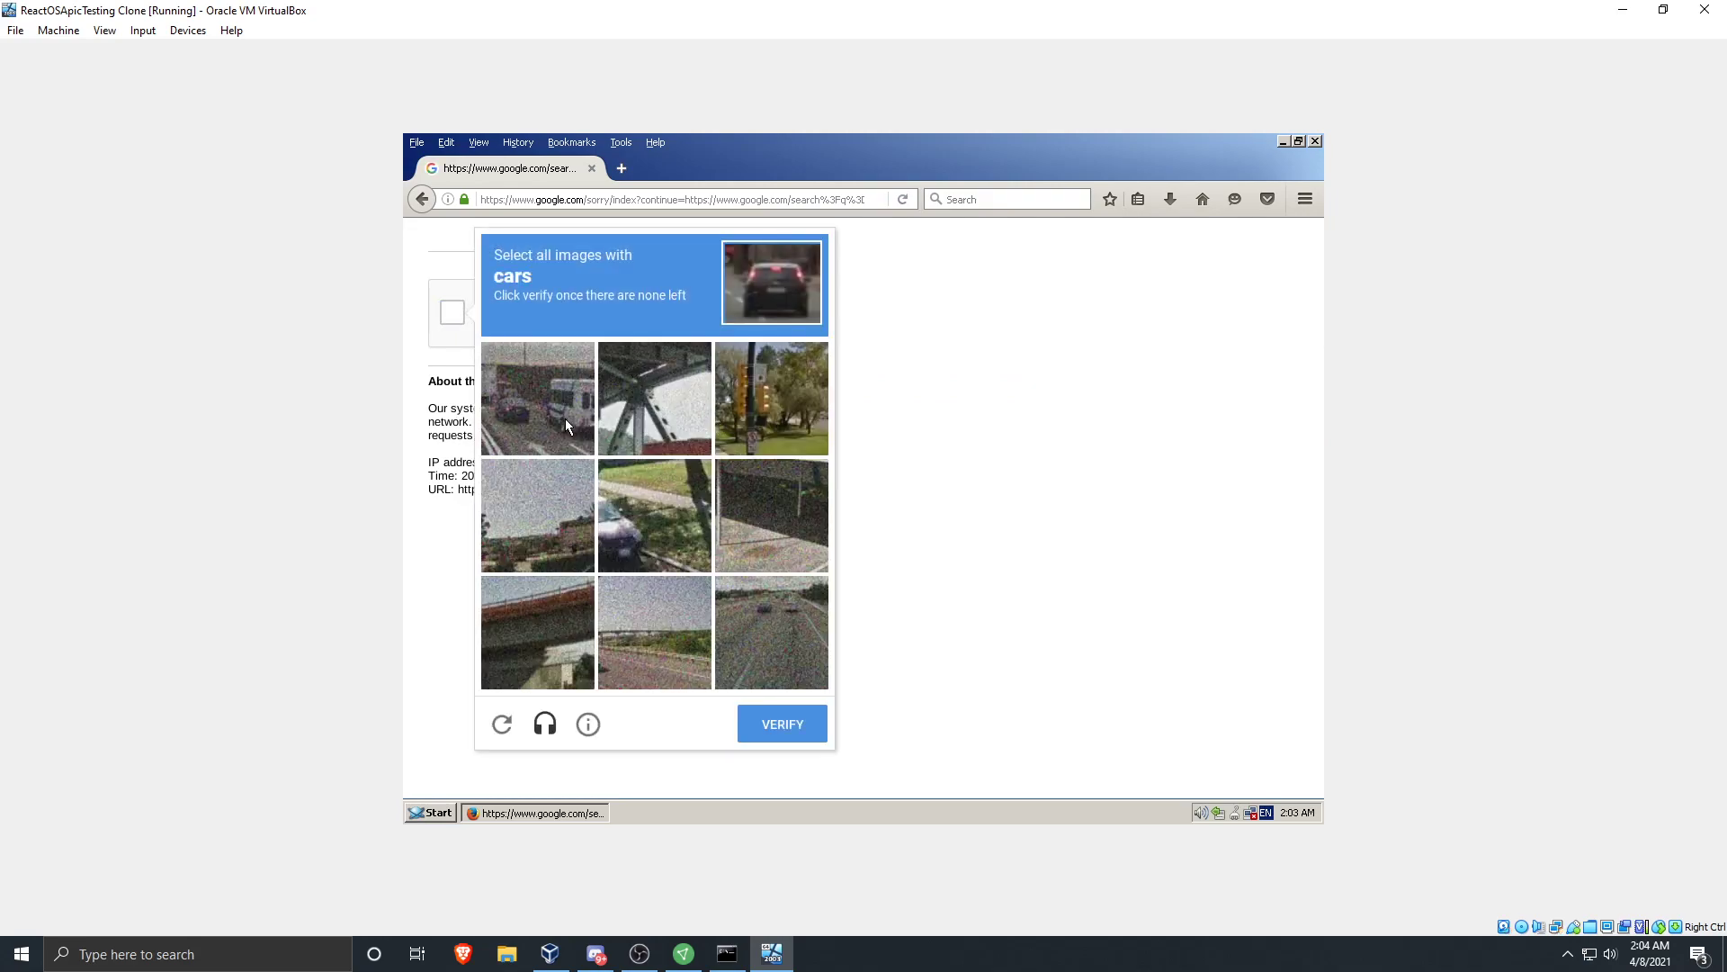
{"action": "left_click", "coordinate": [556, 419]}
{"action": "left_click", "coordinate": [626, 549]}
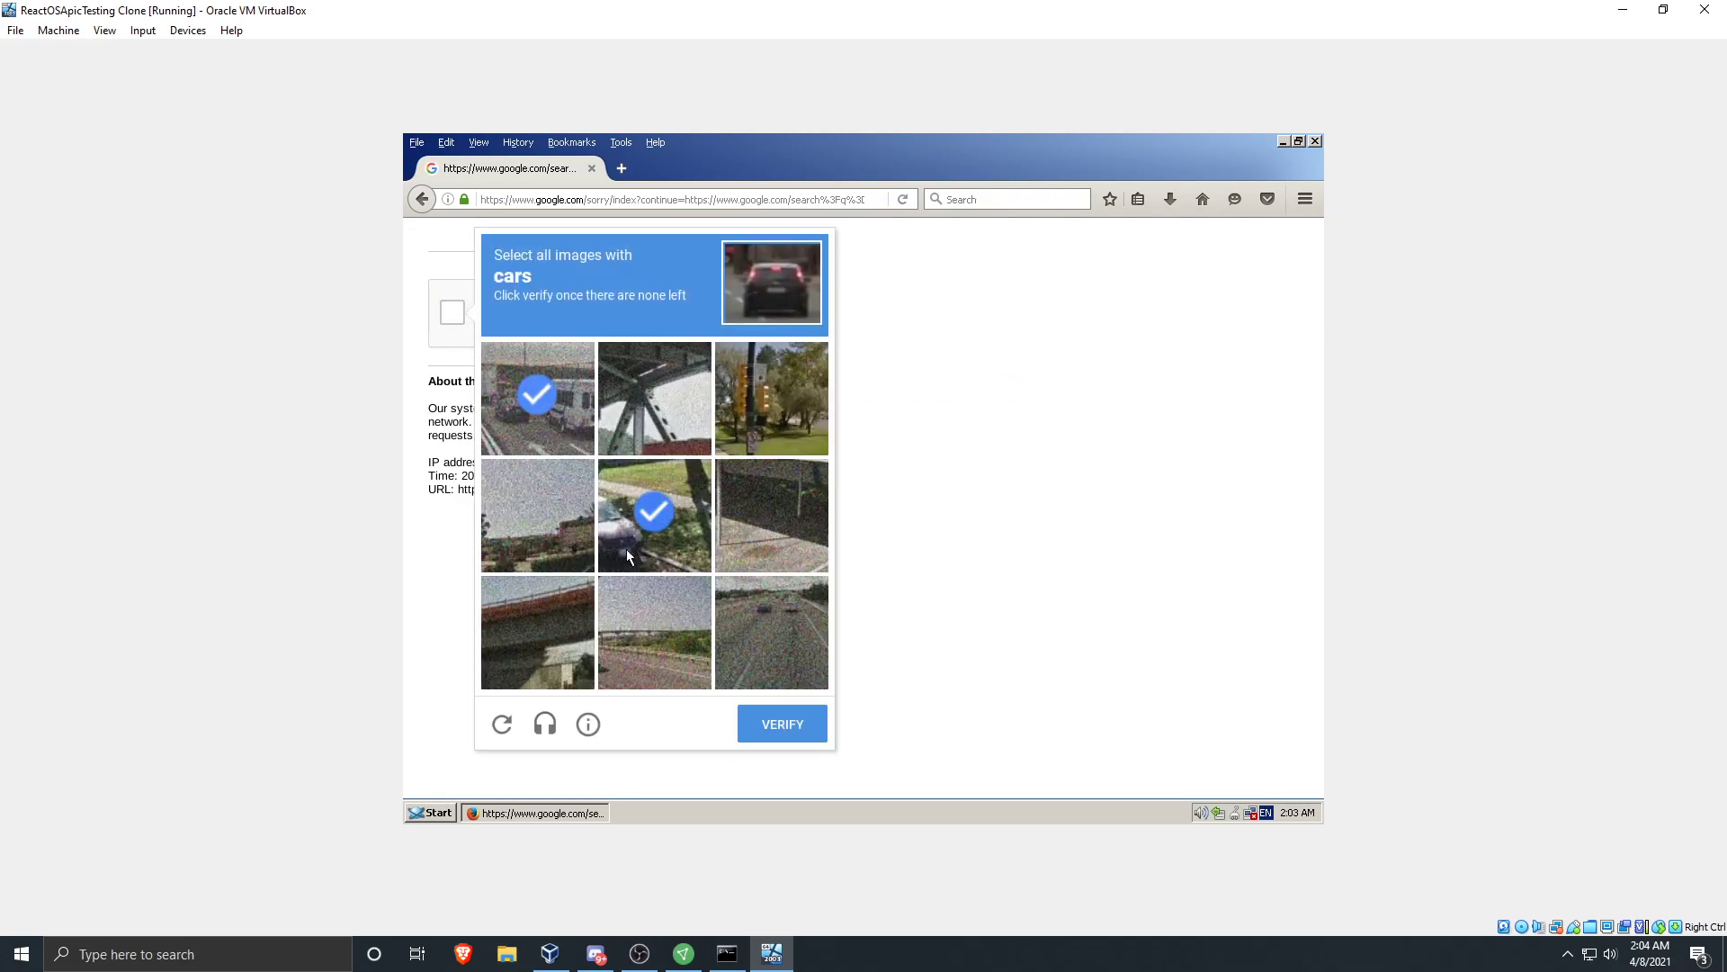
{"action": "left_click", "coordinate": [771, 583]}
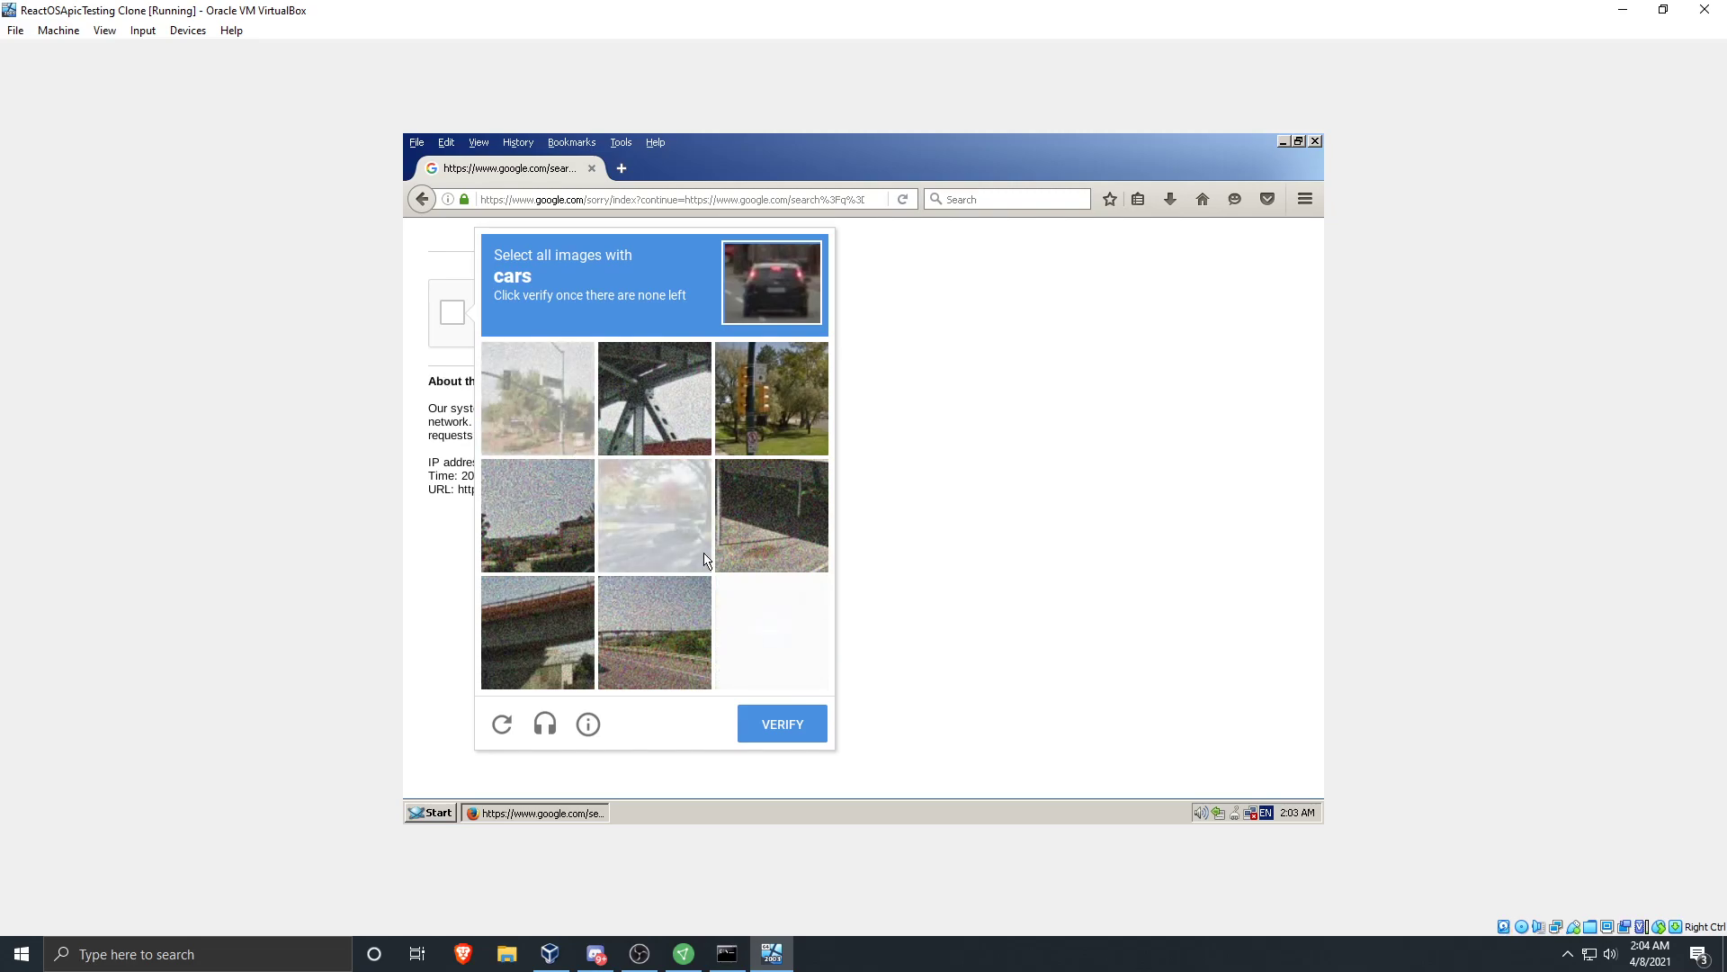
{"action": "left_click", "coordinate": [684, 549]}
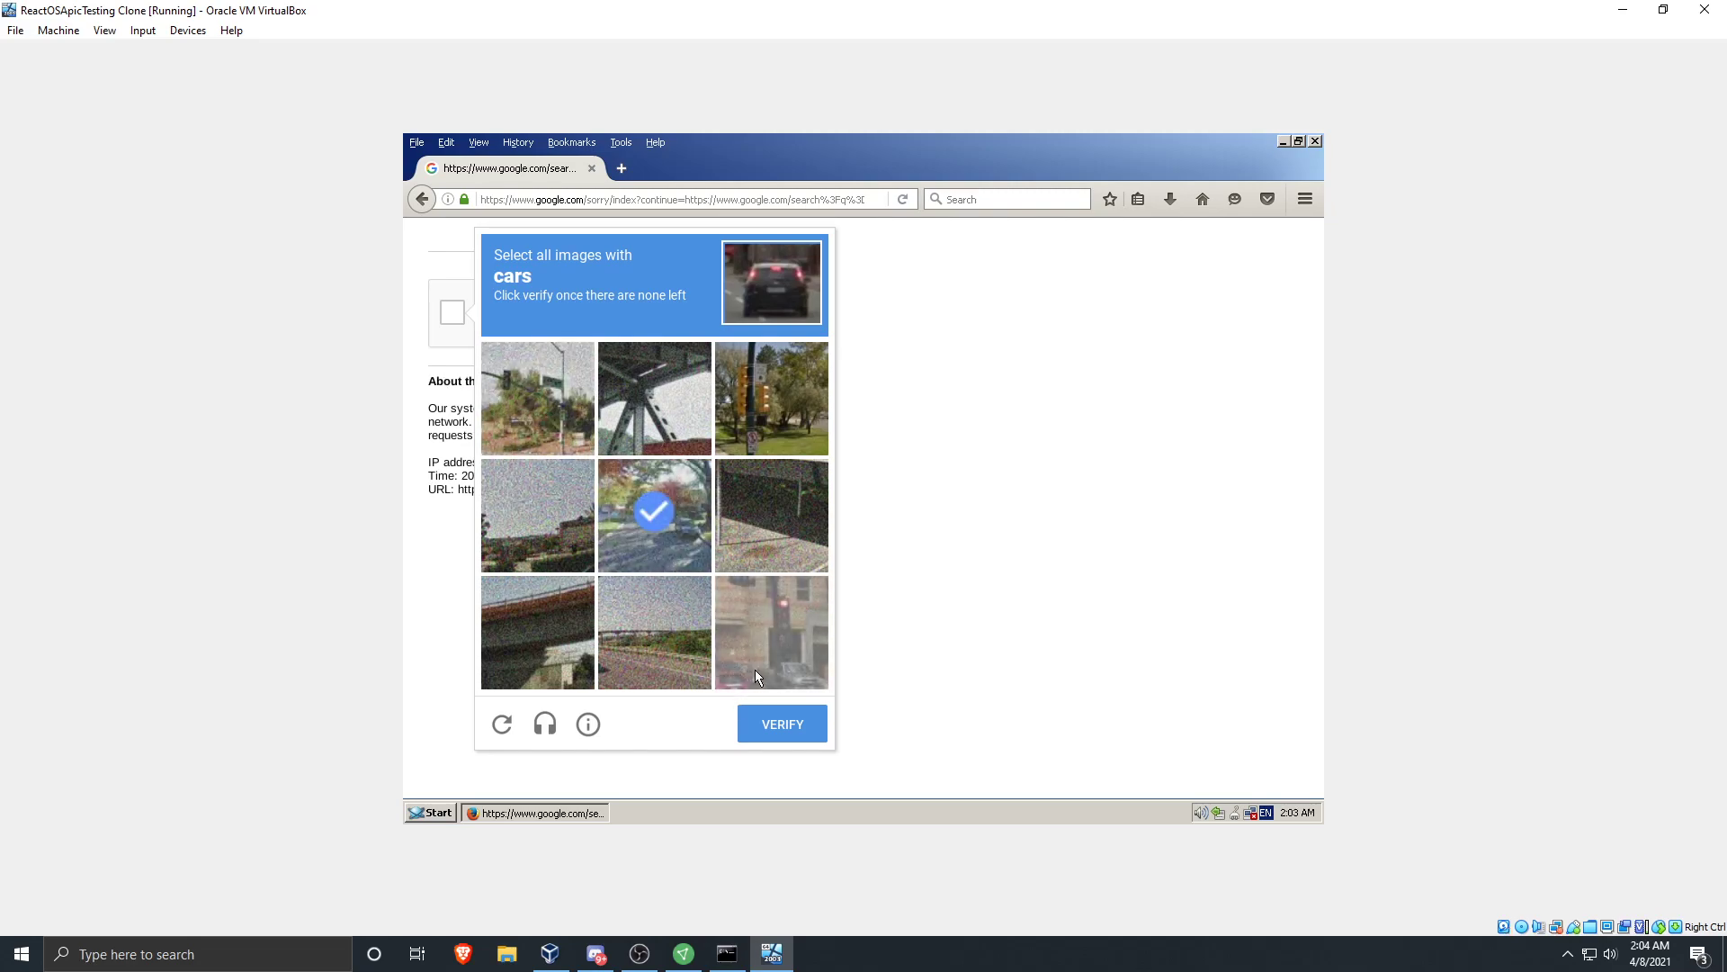
{"action": "left_click", "coordinate": [756, 677]}
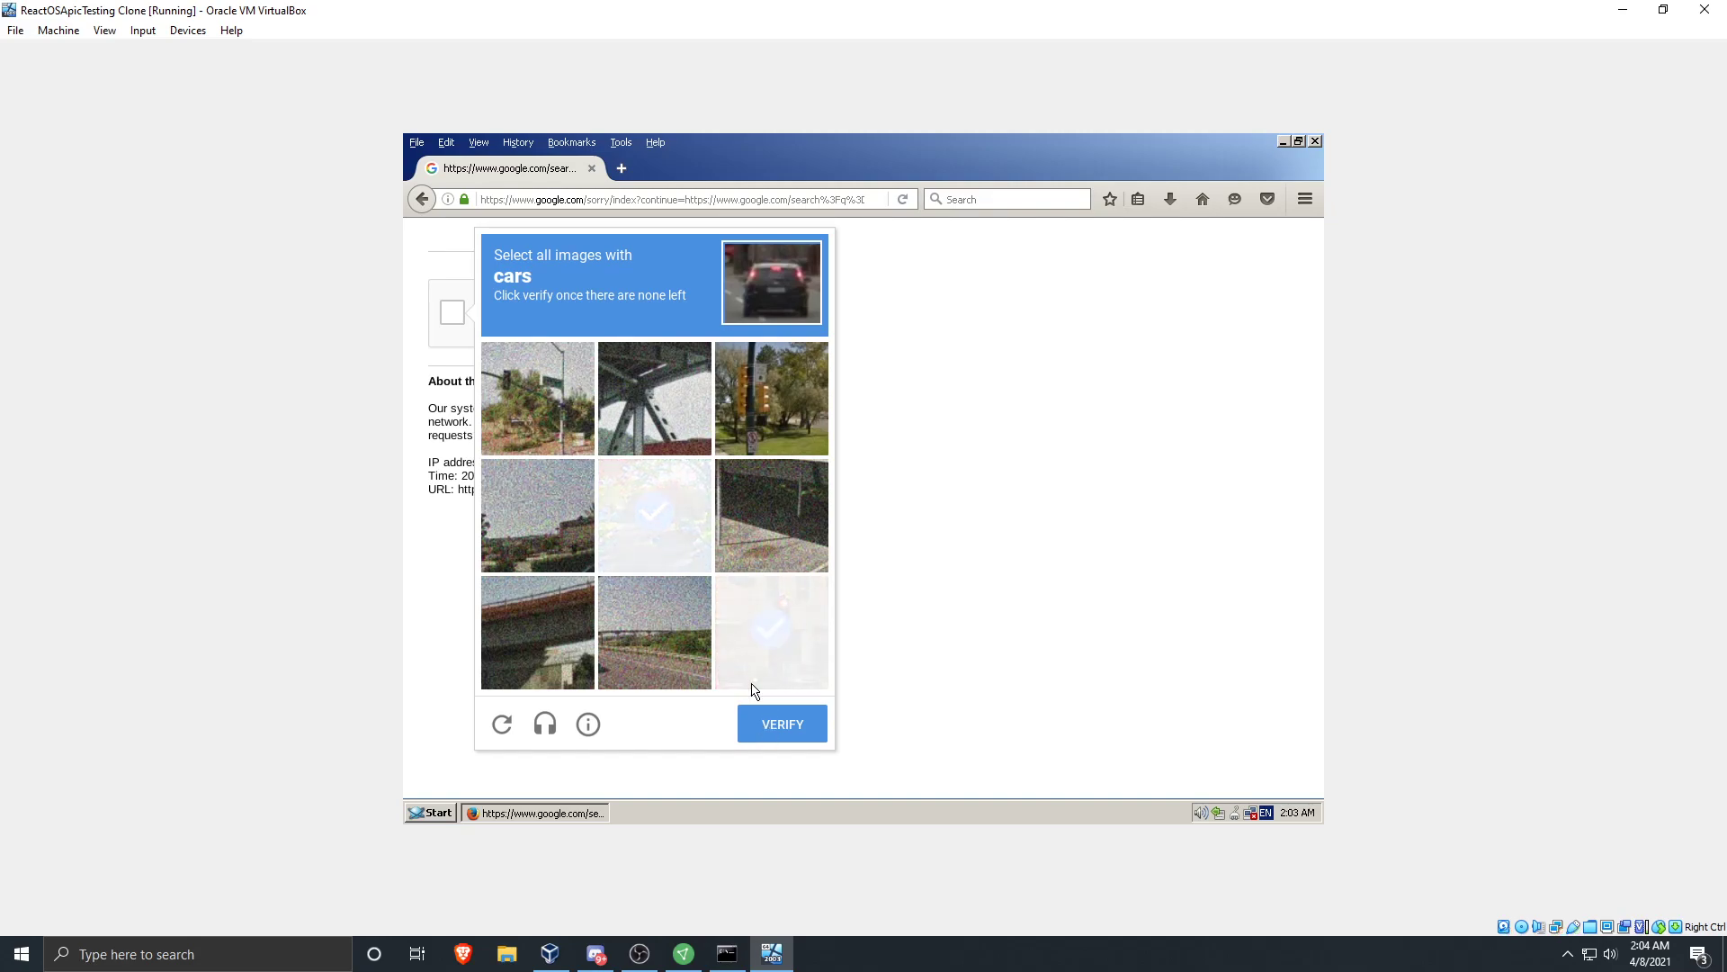
{"action": "left_click", "coordinate": [790, 725]}
Select the reCAPTCHA tiles showing buses
{"action": "left_click", "coordinate": [567, 625]}
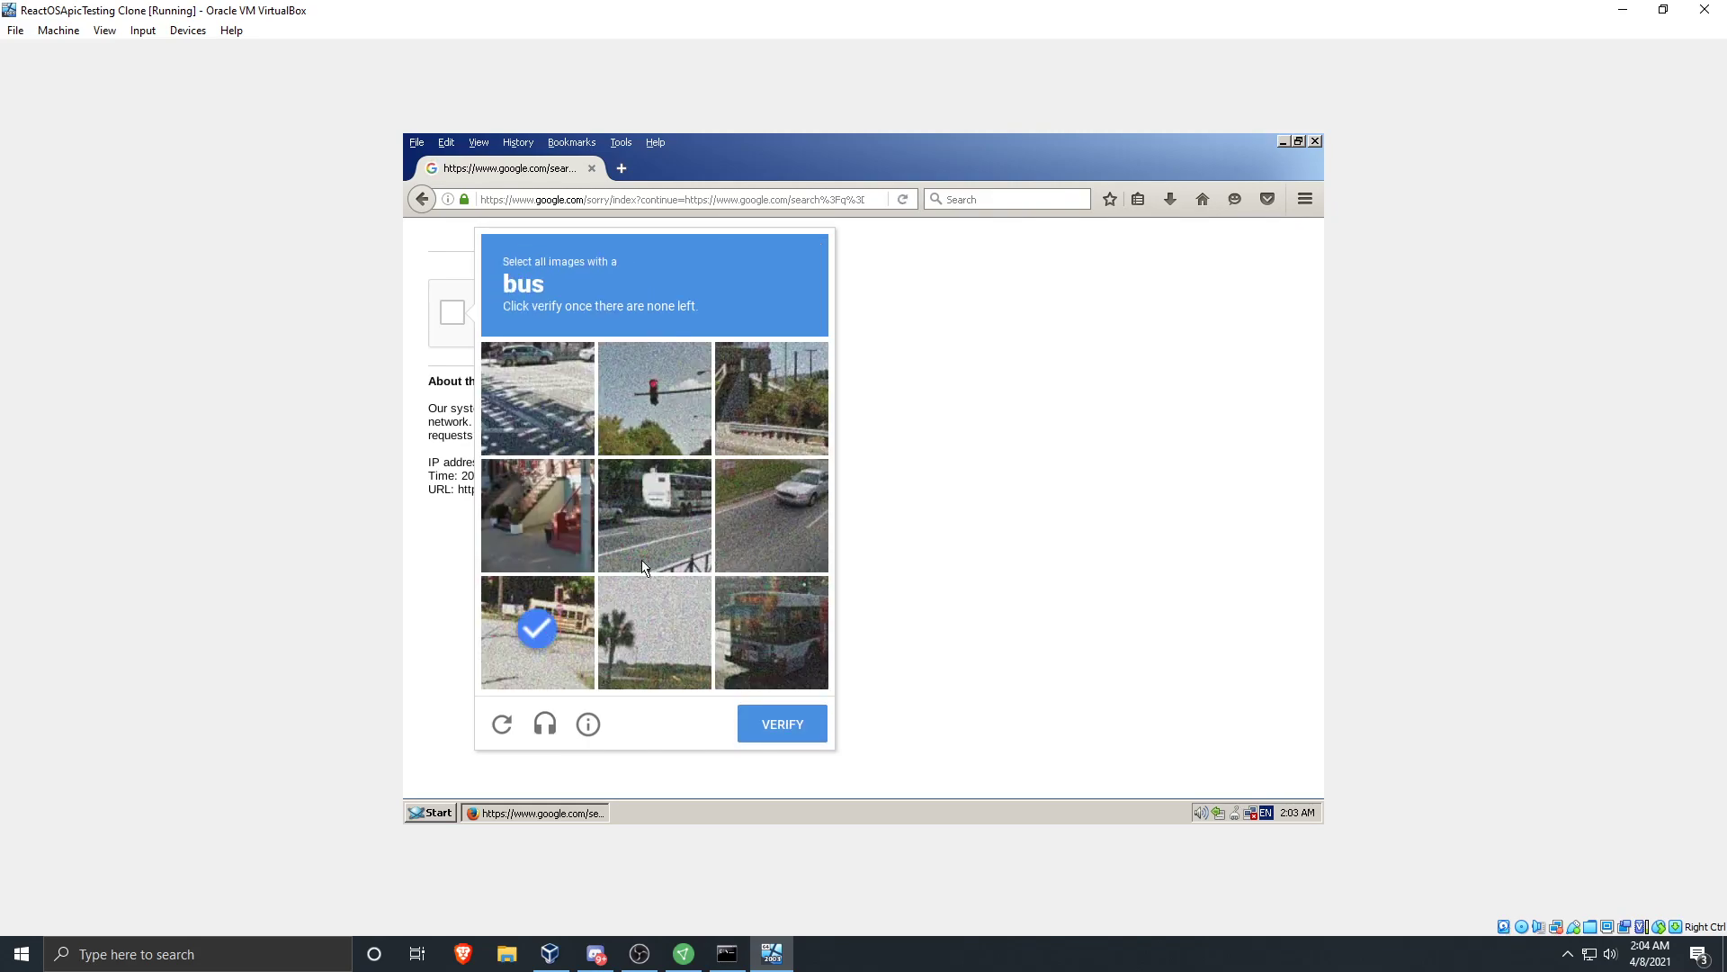
{"action": "left_click", "coordinate": [654, 517]}
{"action": "left_click", "coordinate": [765, 628]}
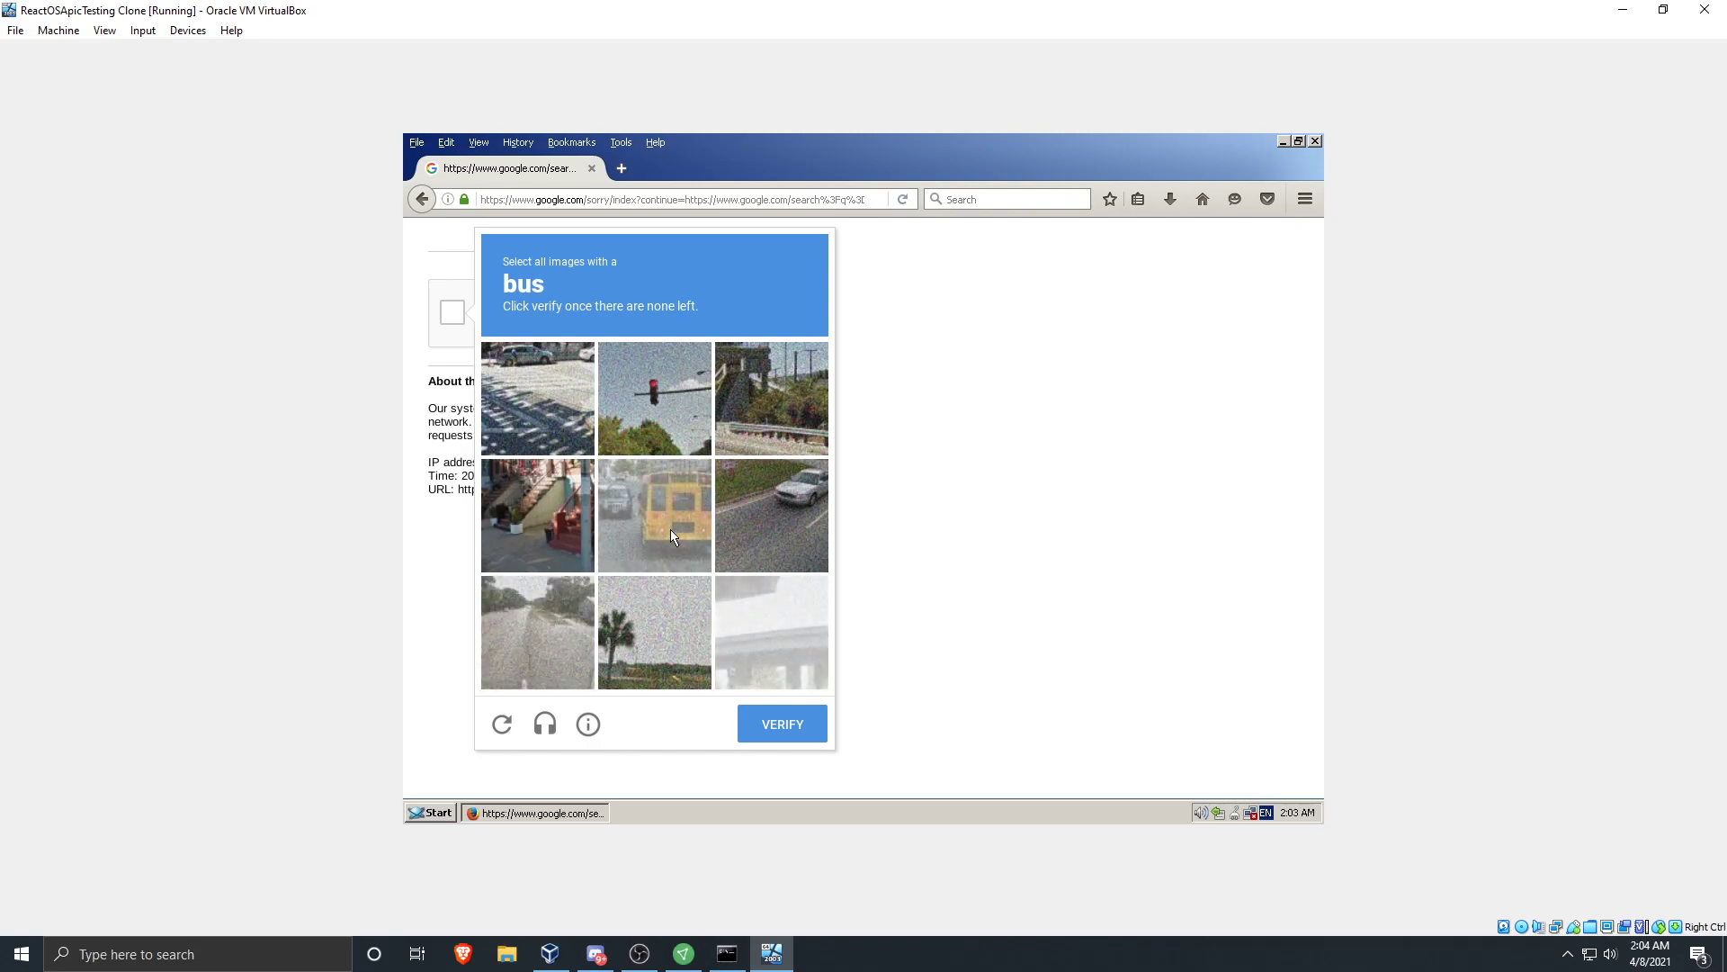
{"action": "left_click", "coordinate": [671, 536]}
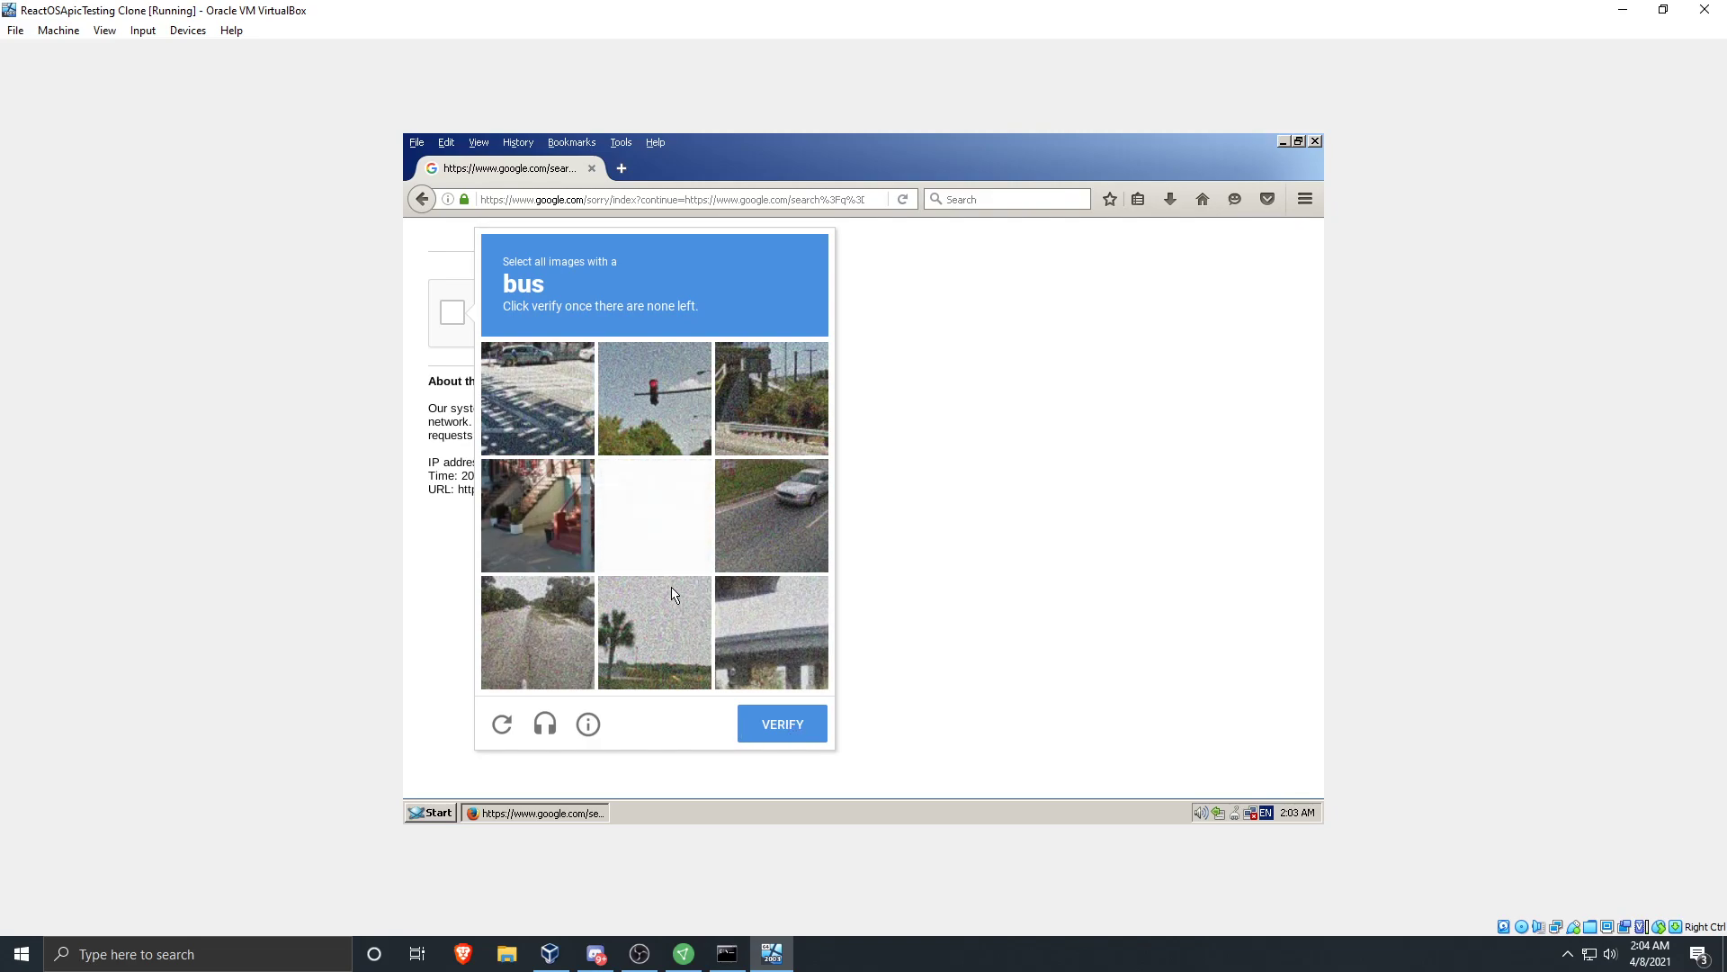
Pass the captcha, open multimc.org, and save the Windows mmc-stable-win32.zip download
{"action": "left_click", "coordinate": [772, 725]}
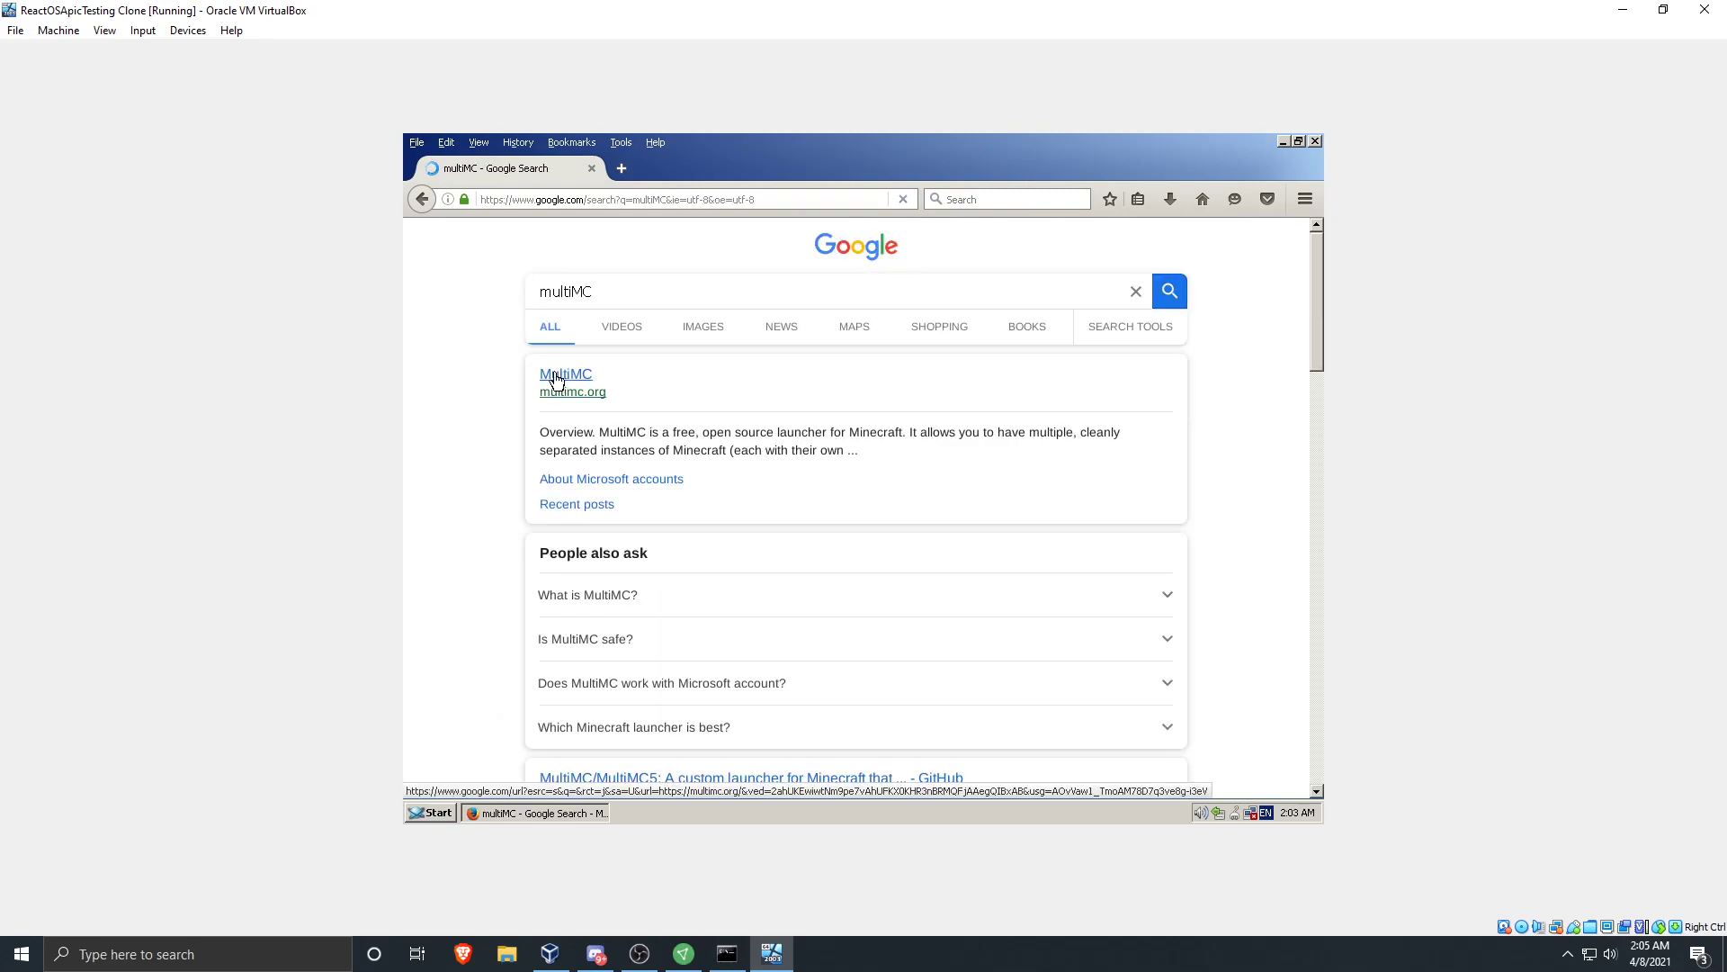
{"action": "left_click", "coordinate": [561, 376]}
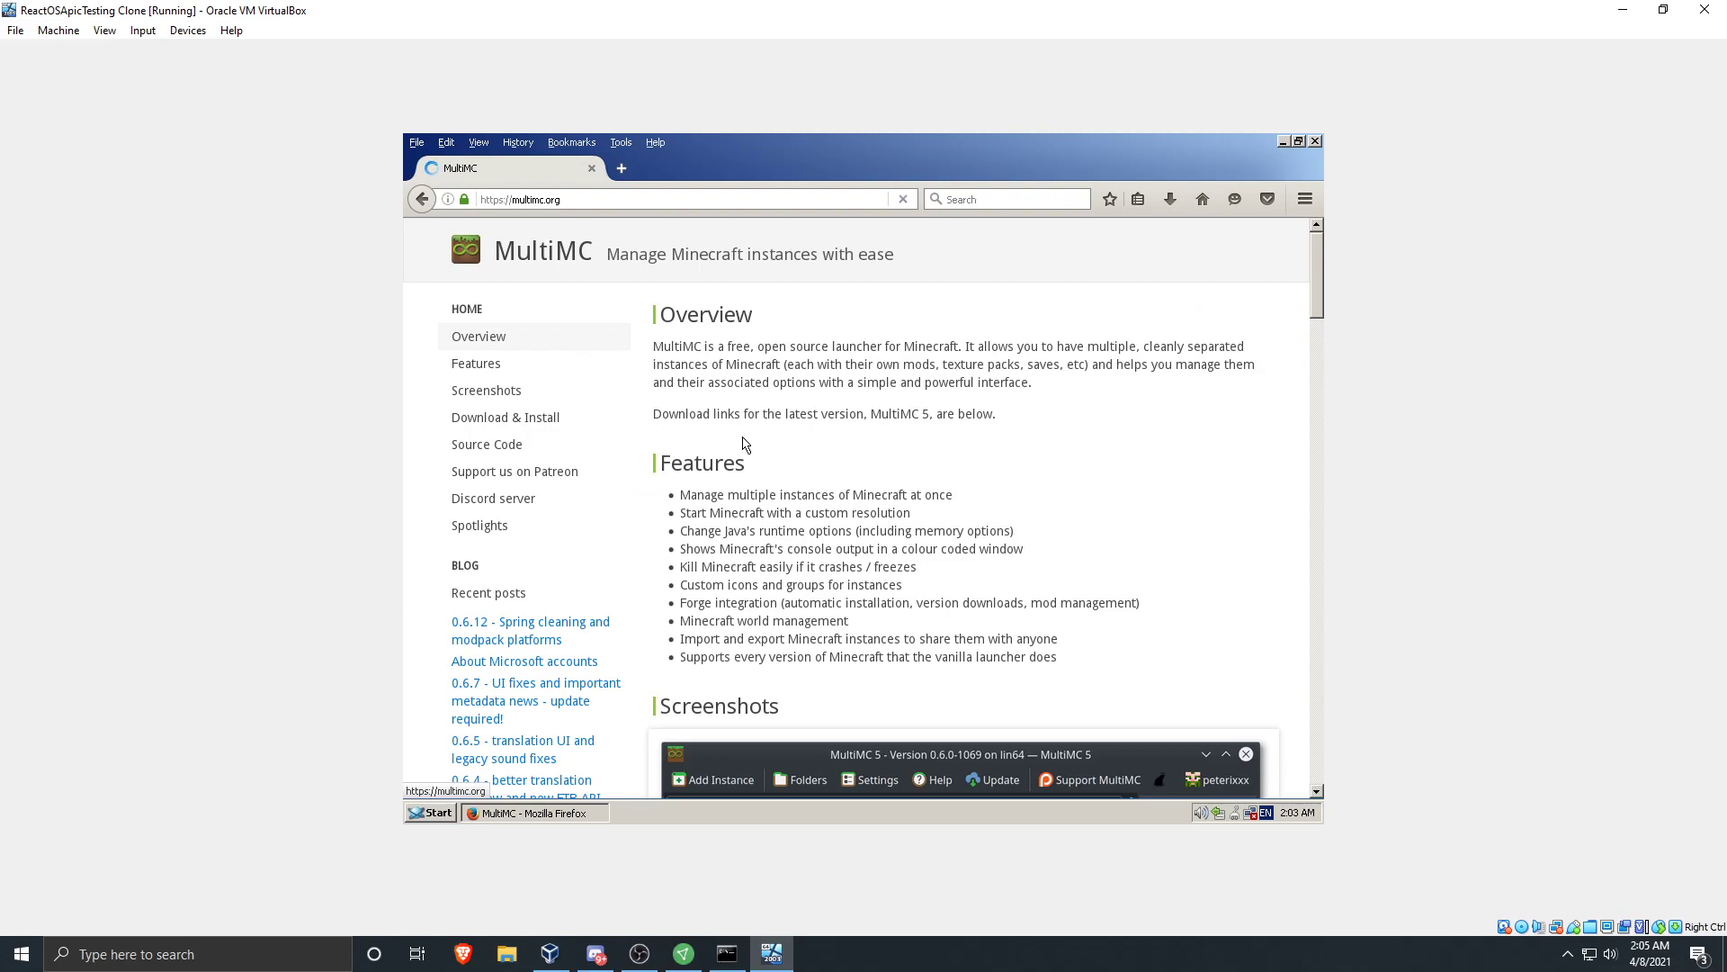
{"action": "scroll", "coordinate": [817, 487], "scroll_direction": "down", "scroll_amount": 10}
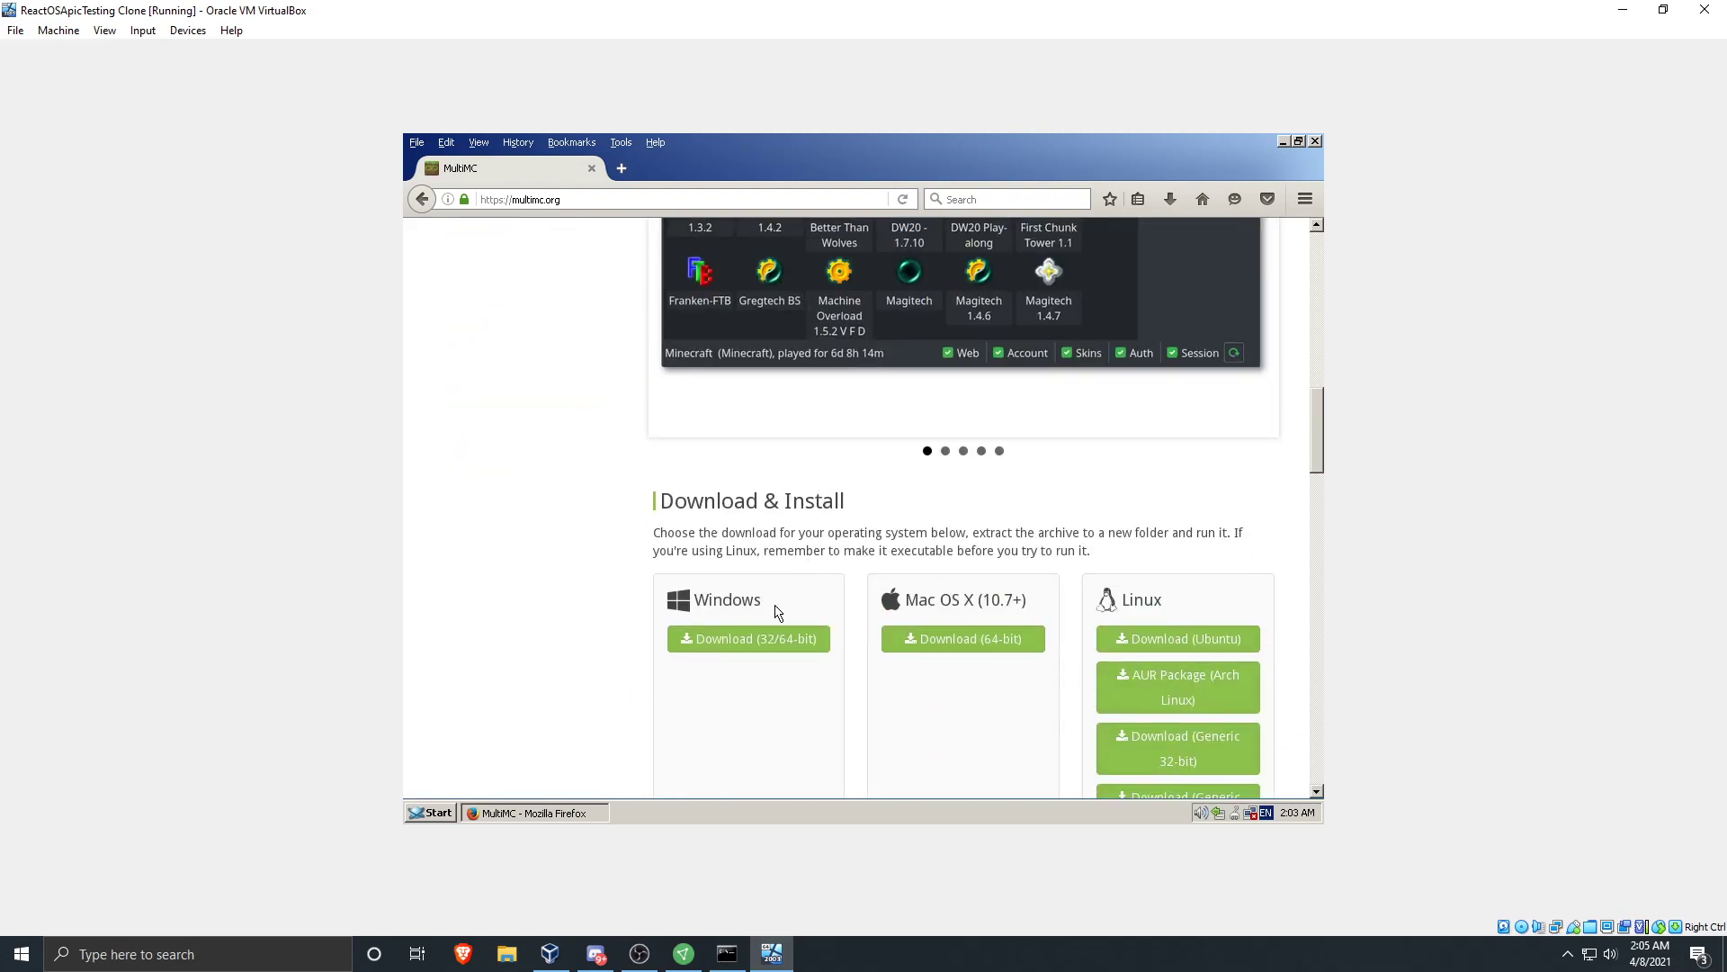
{"action": "left_click", "coordinate": [752, 639]}
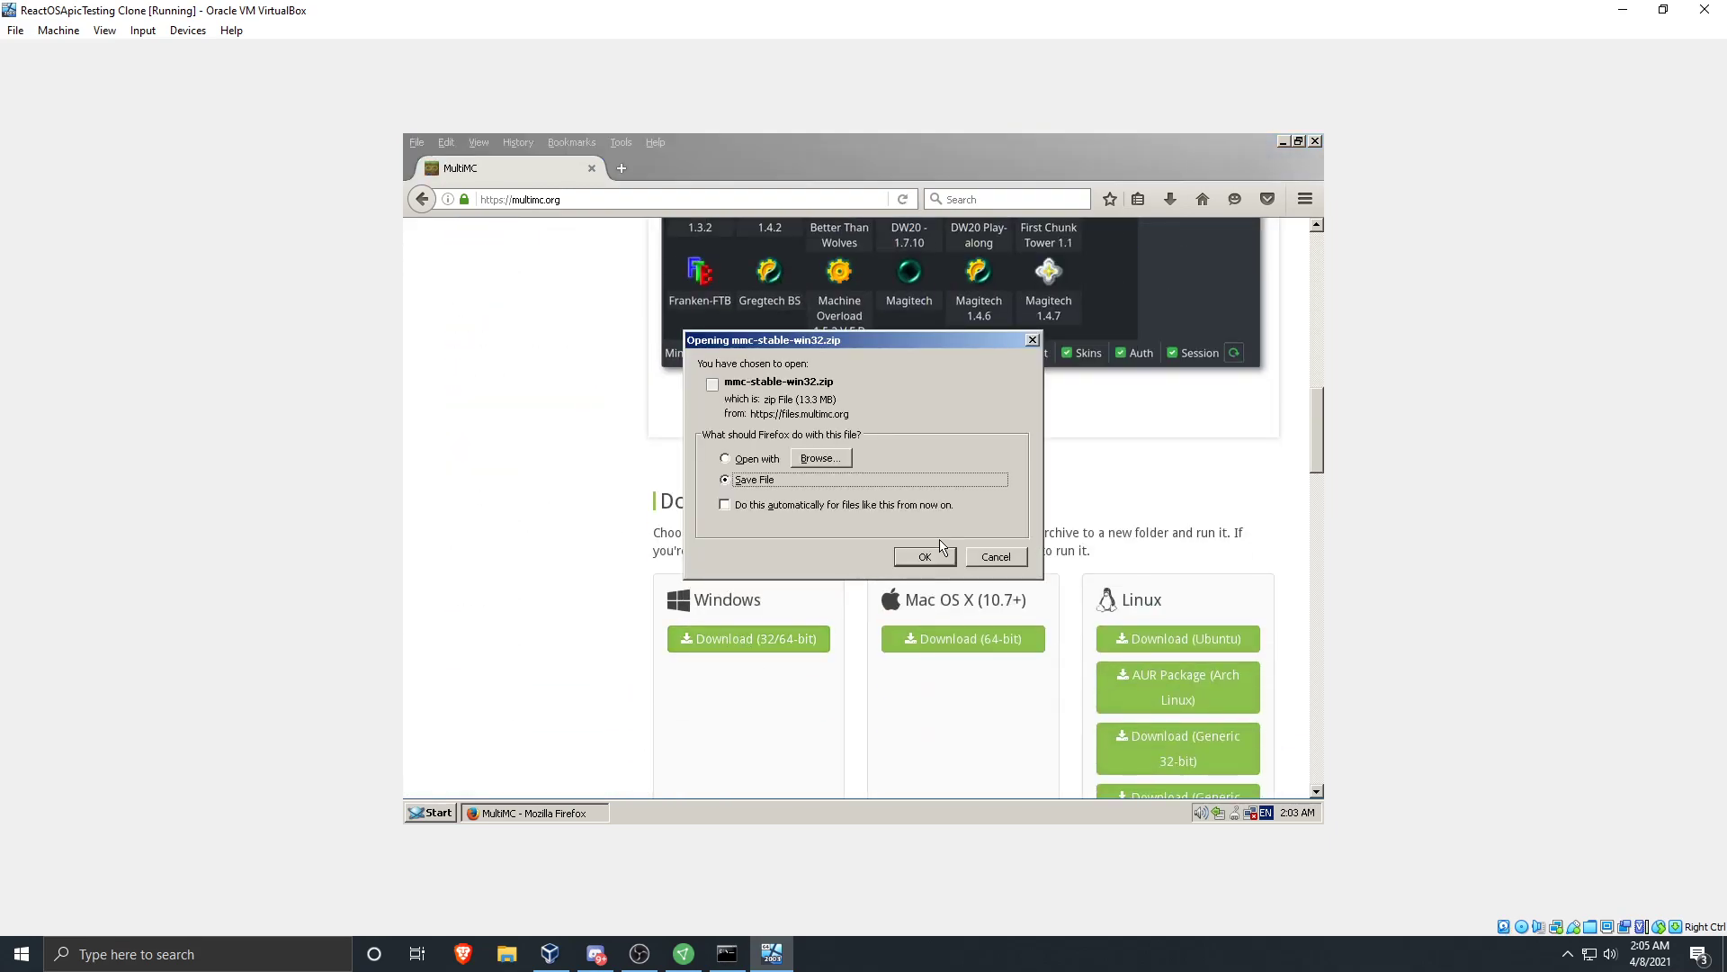
{"action": "left_click", "coordinate": [938, 558]}
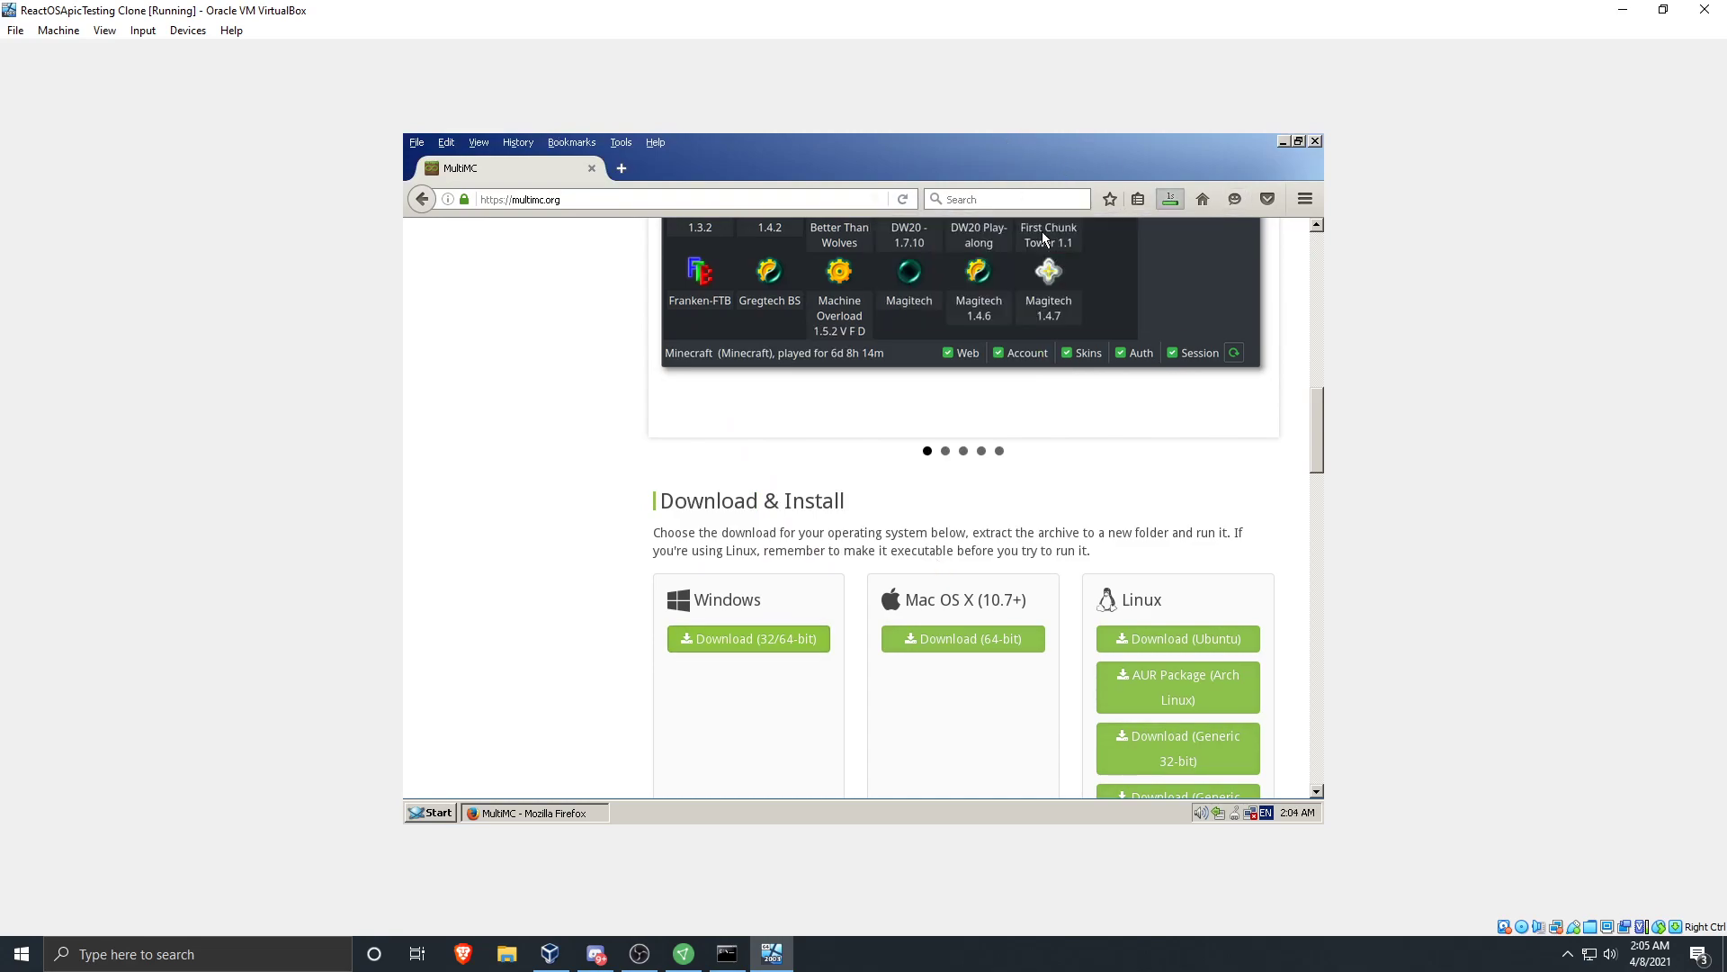
Search for 'openJDK java 8 download' and follow OpenJDK - Java.net's link to the binaries
{"action": "left_click", "coordinate": [530, 199]}
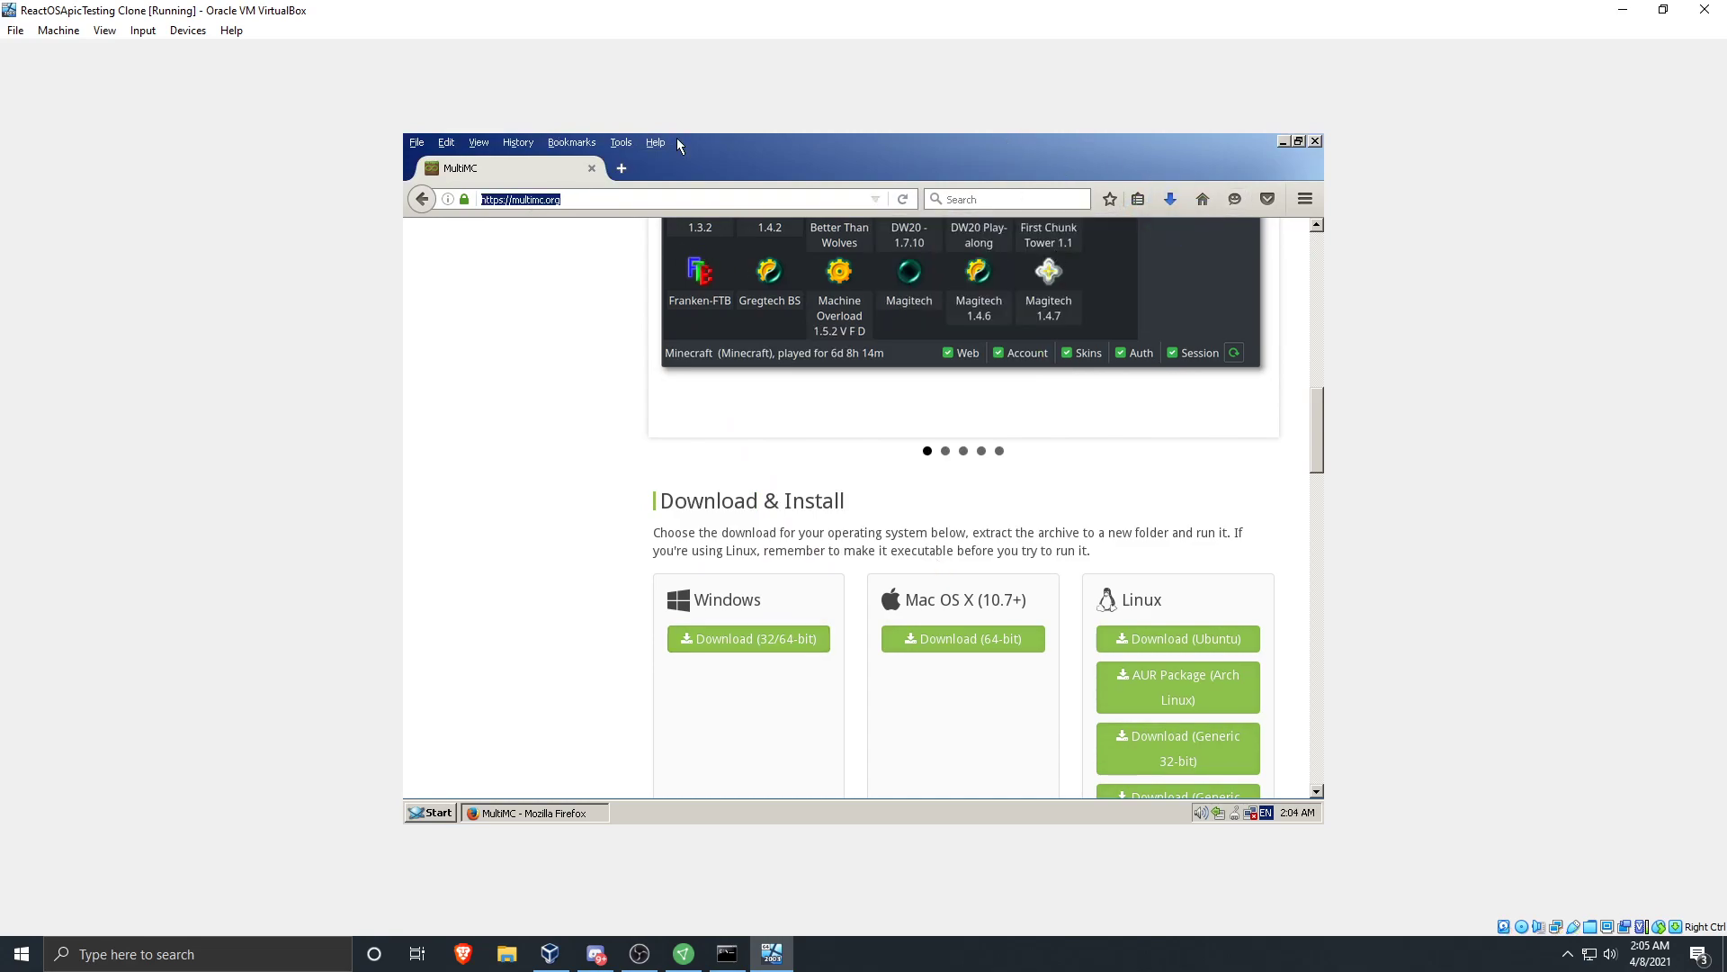
{"action": "type", "text": "openJDK"}
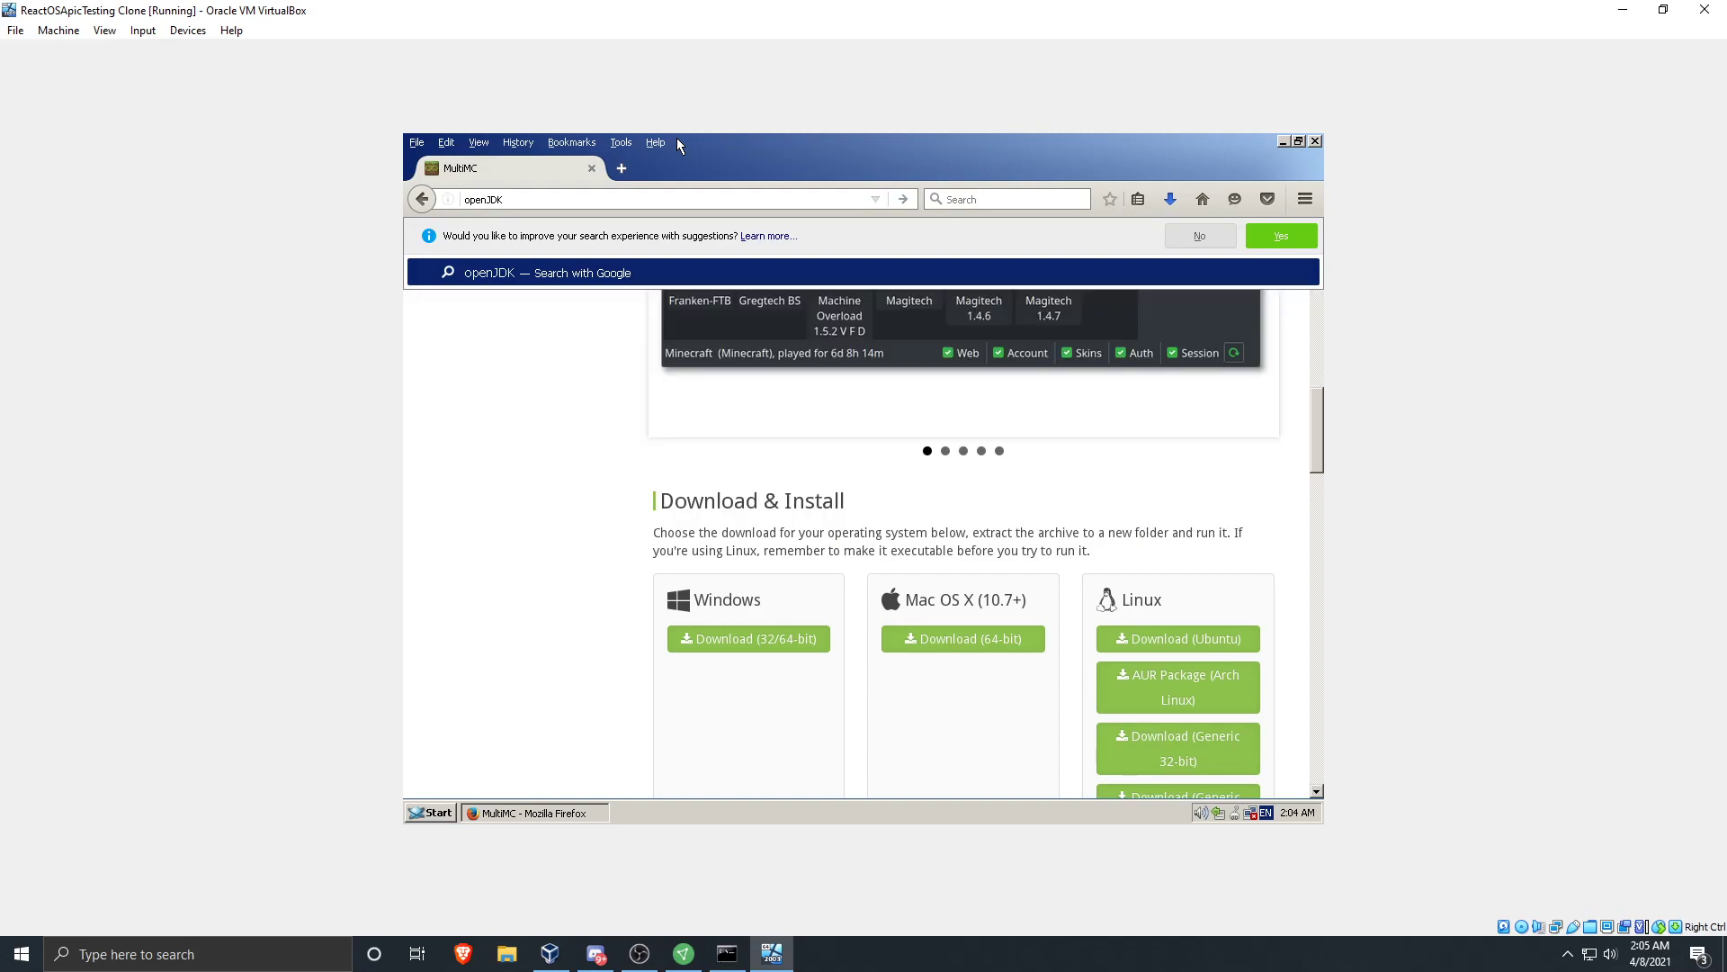
{"action": "type", "text": " java 8 downl"}
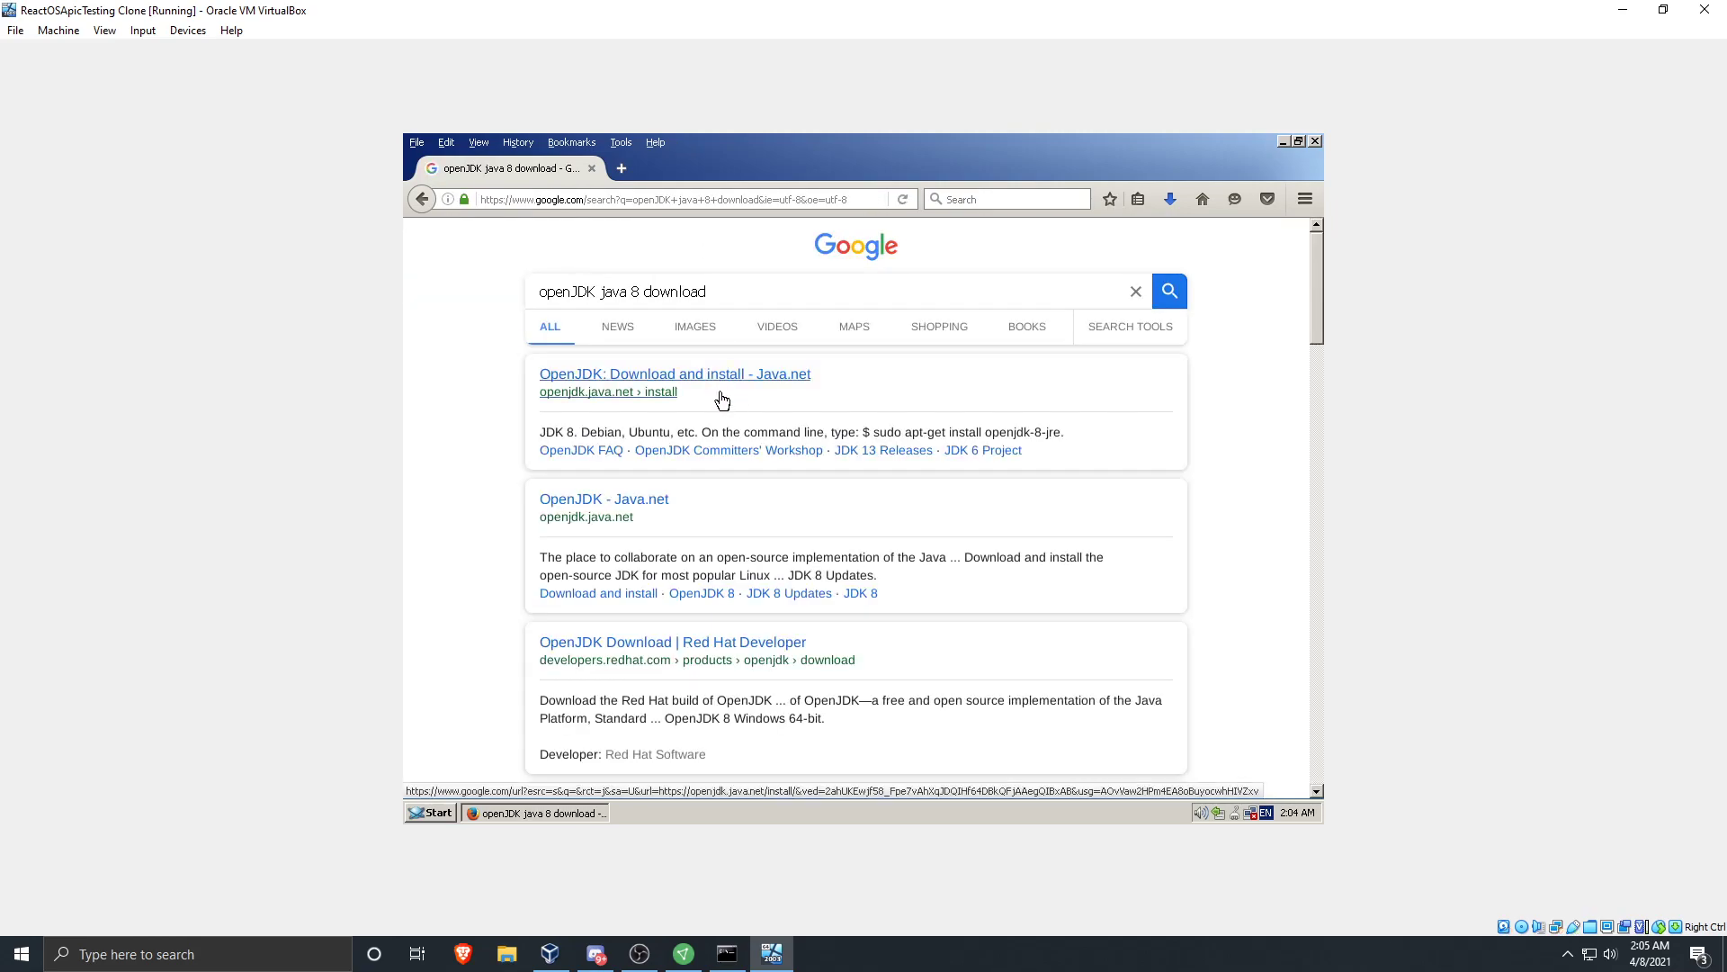
{"action": "left_click", "coordinate": [657, 519]}
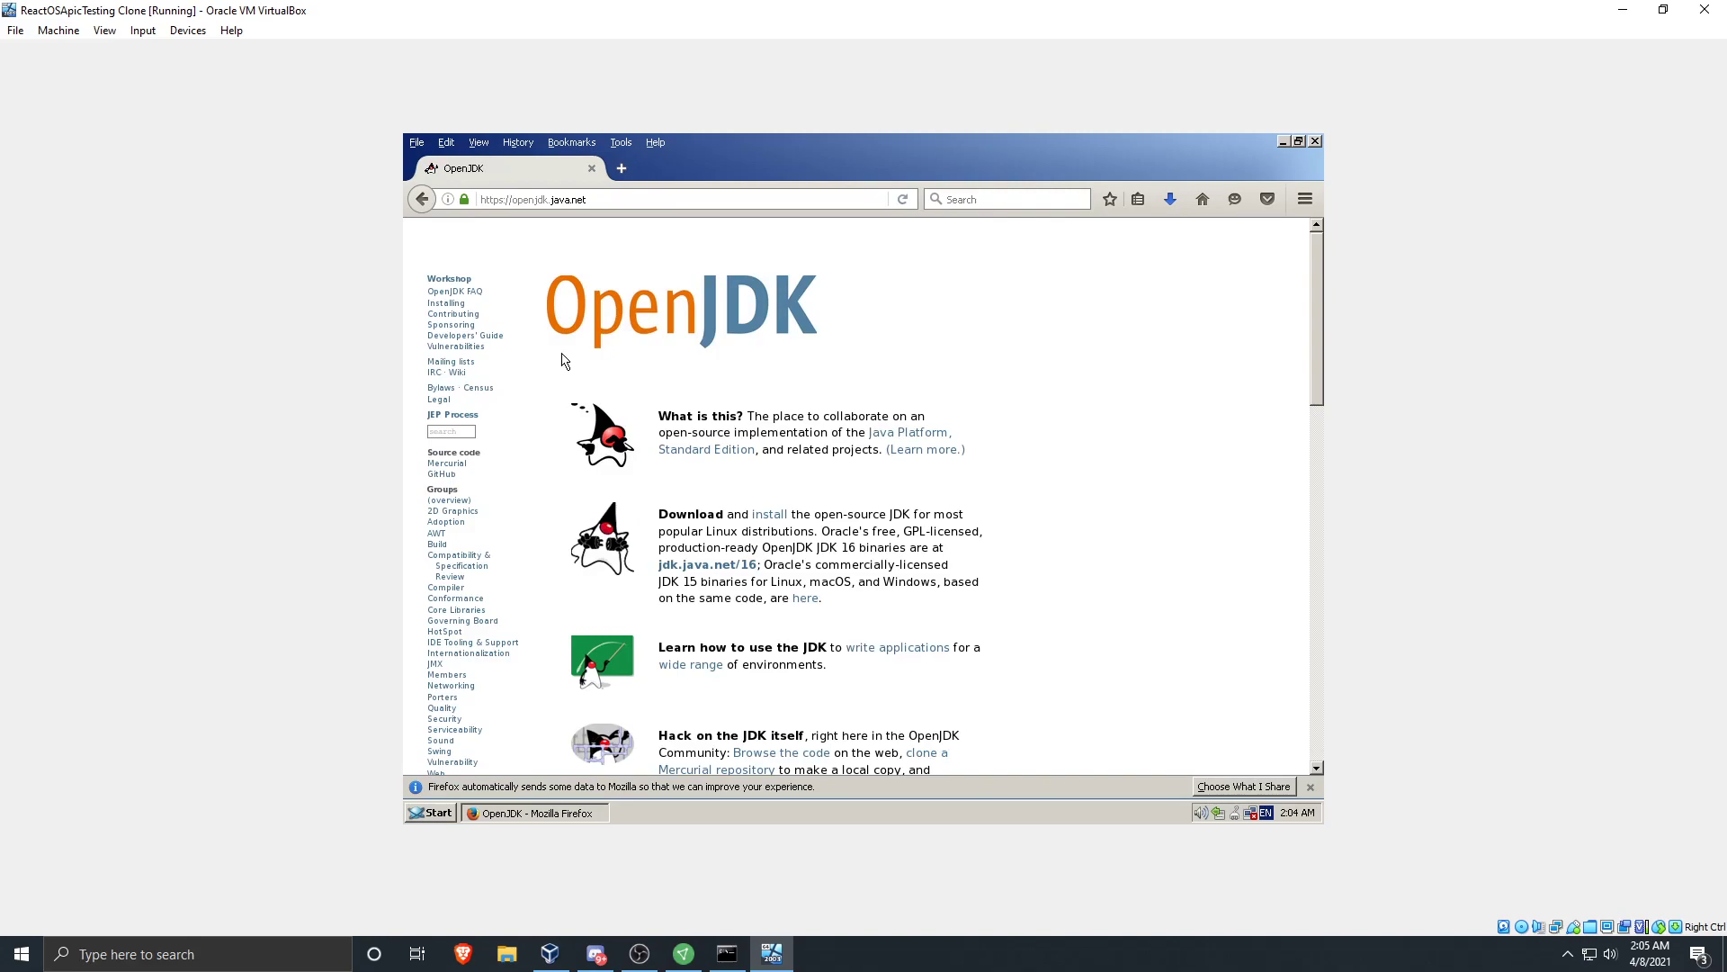
{"action": "scroll", "coordinate": [540, 466], "scroll_direction": "down", "scroll_amount": 2}
{"action": "scroll", "coordinate": [633, 456], "scroll_direction": "down", "scroll_amount": 4}
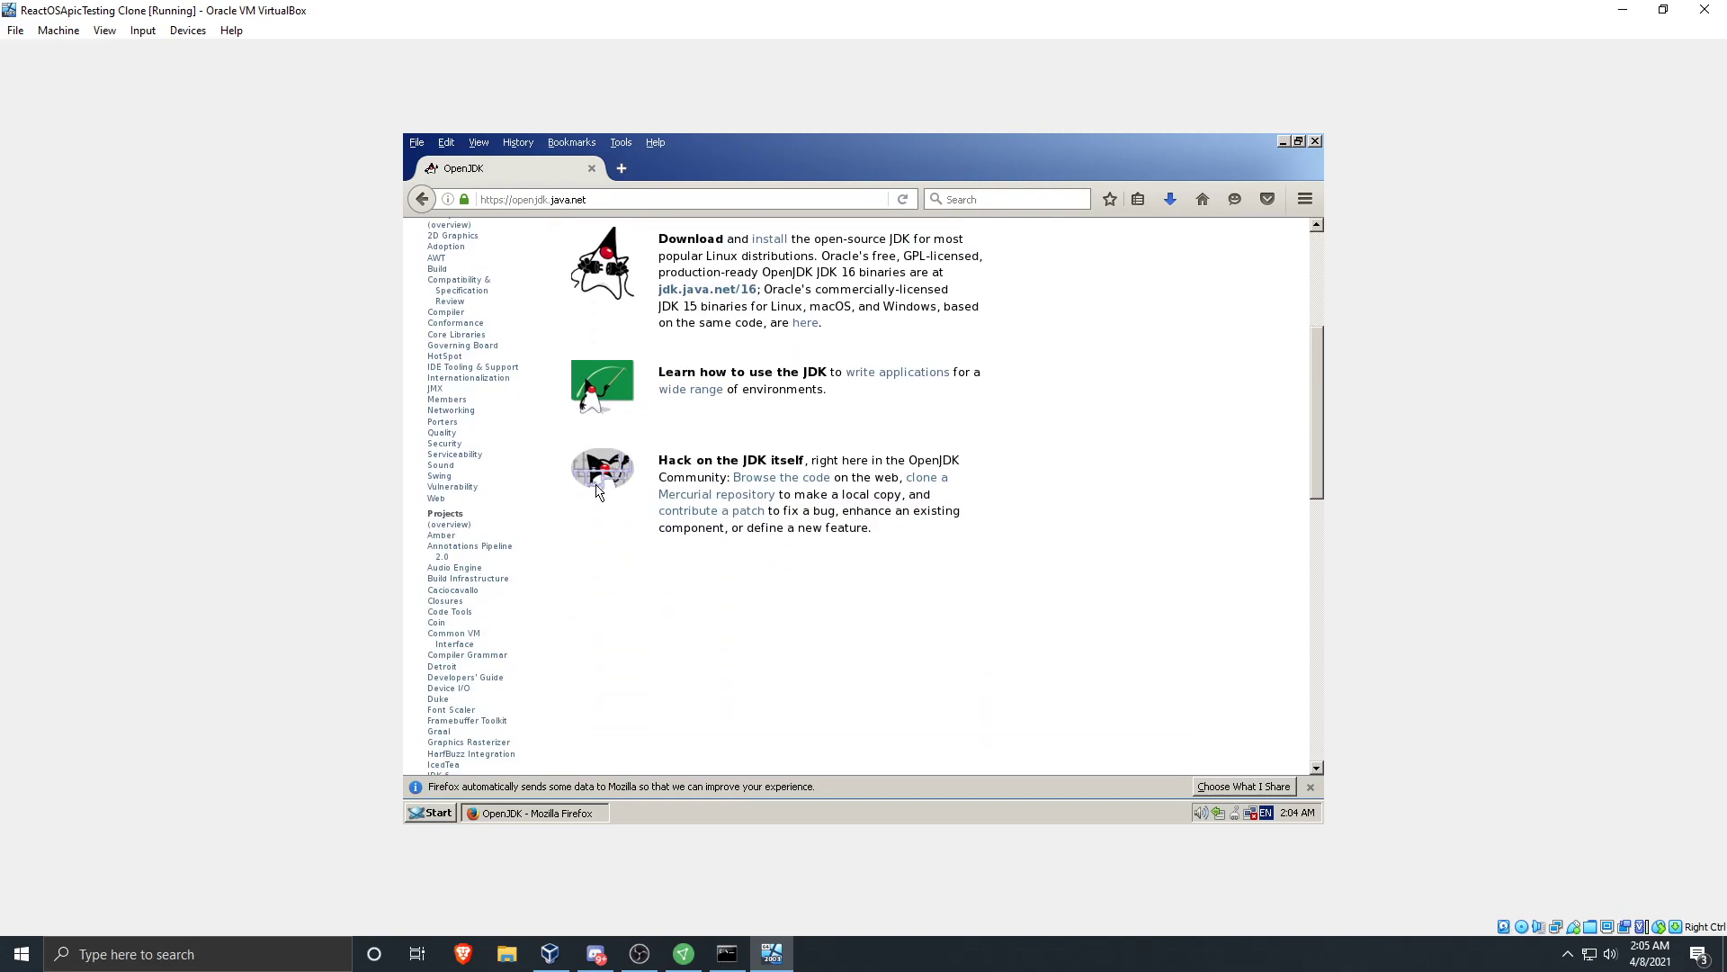
{"action": "left_click", "coordinate": [807, 331]}
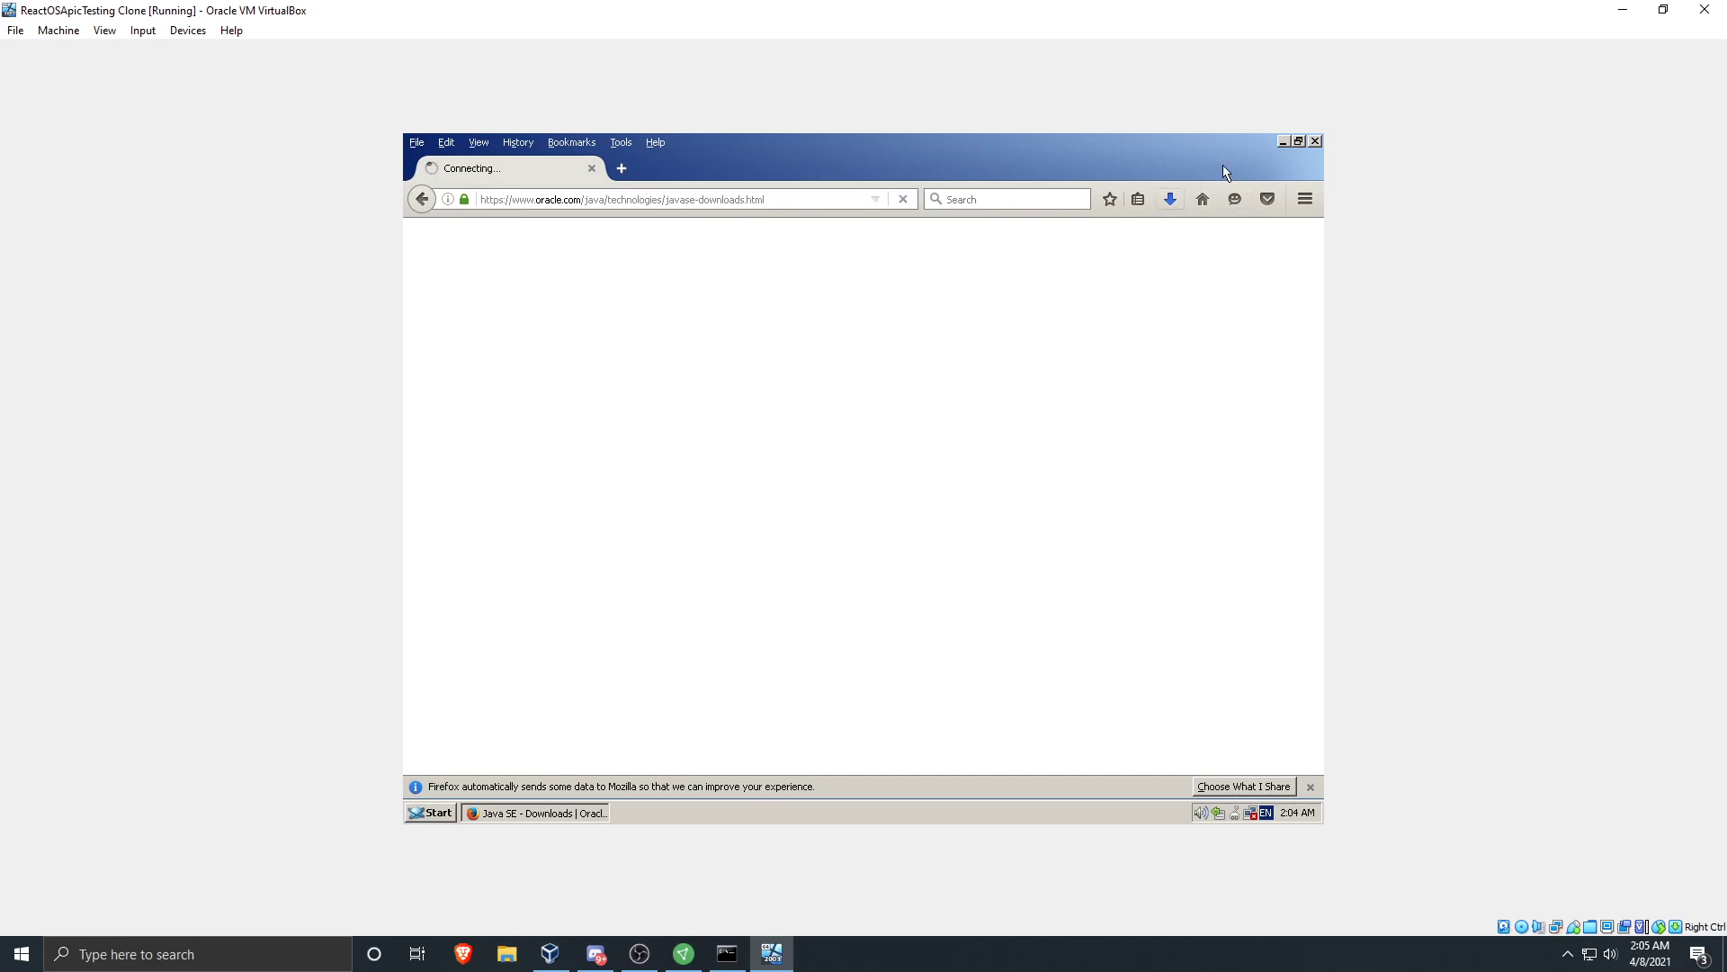
Open the downloaded mmc-stable-win32.zip and minimize Firefox
{"action": "left_click", "coordinate": [1170, 199]}
{"action": "left_click", "coordinate": [1079, 243]}
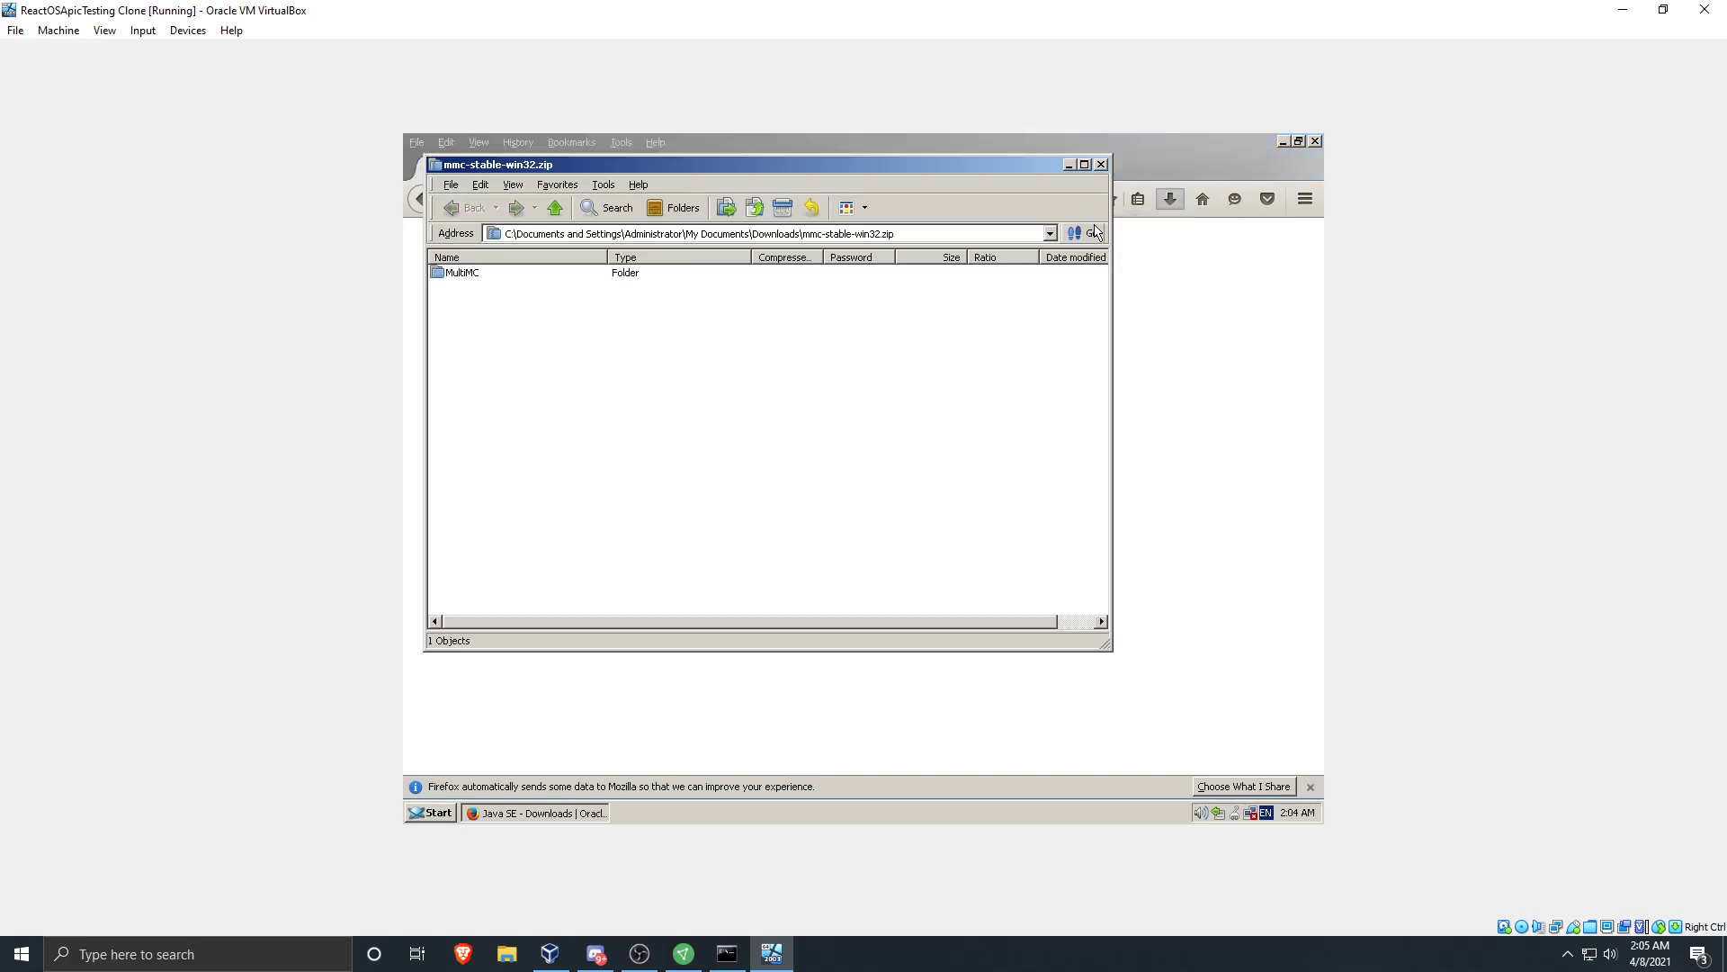
{"action": "left_click", "coordinate": [1265, 146]}
{"action": "left_click", "coordinate": [1282, 142]}
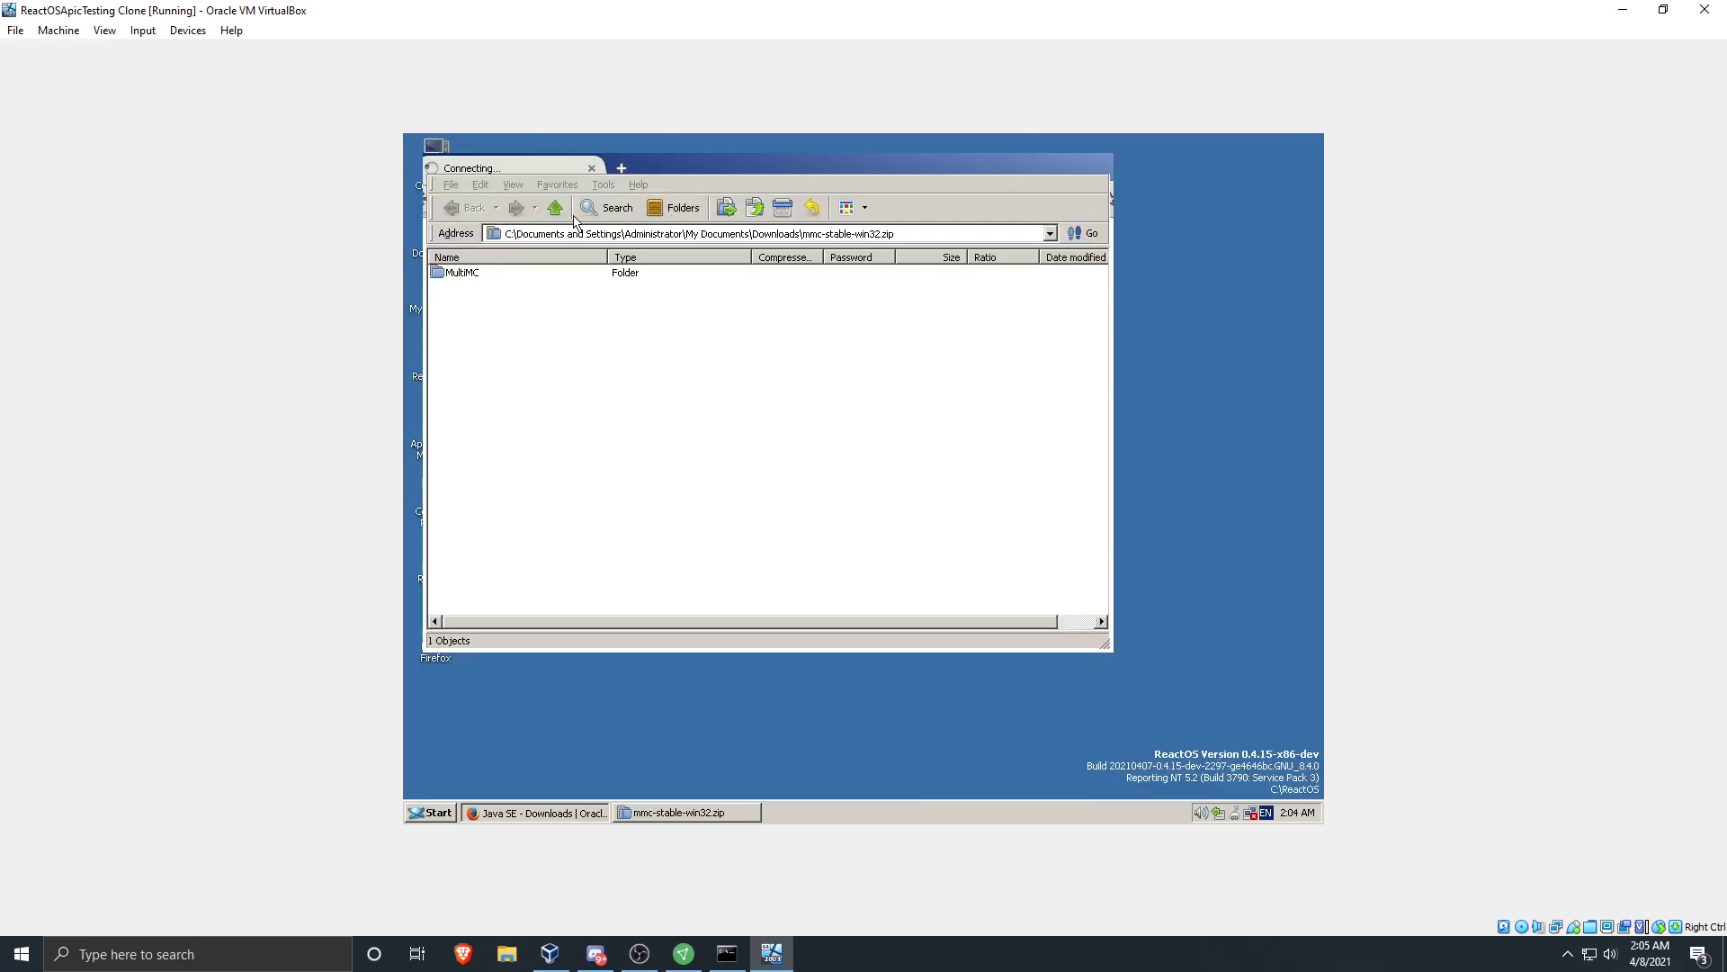
Extract the MultiMC folder from the zip to the default destination and open it
{"action": "left_click", "coordinate": [468, 277]}
{"action": "right_click", "coordinate": [469, 279]}
{"action": "left_click", "coordinate": [510, 325]}
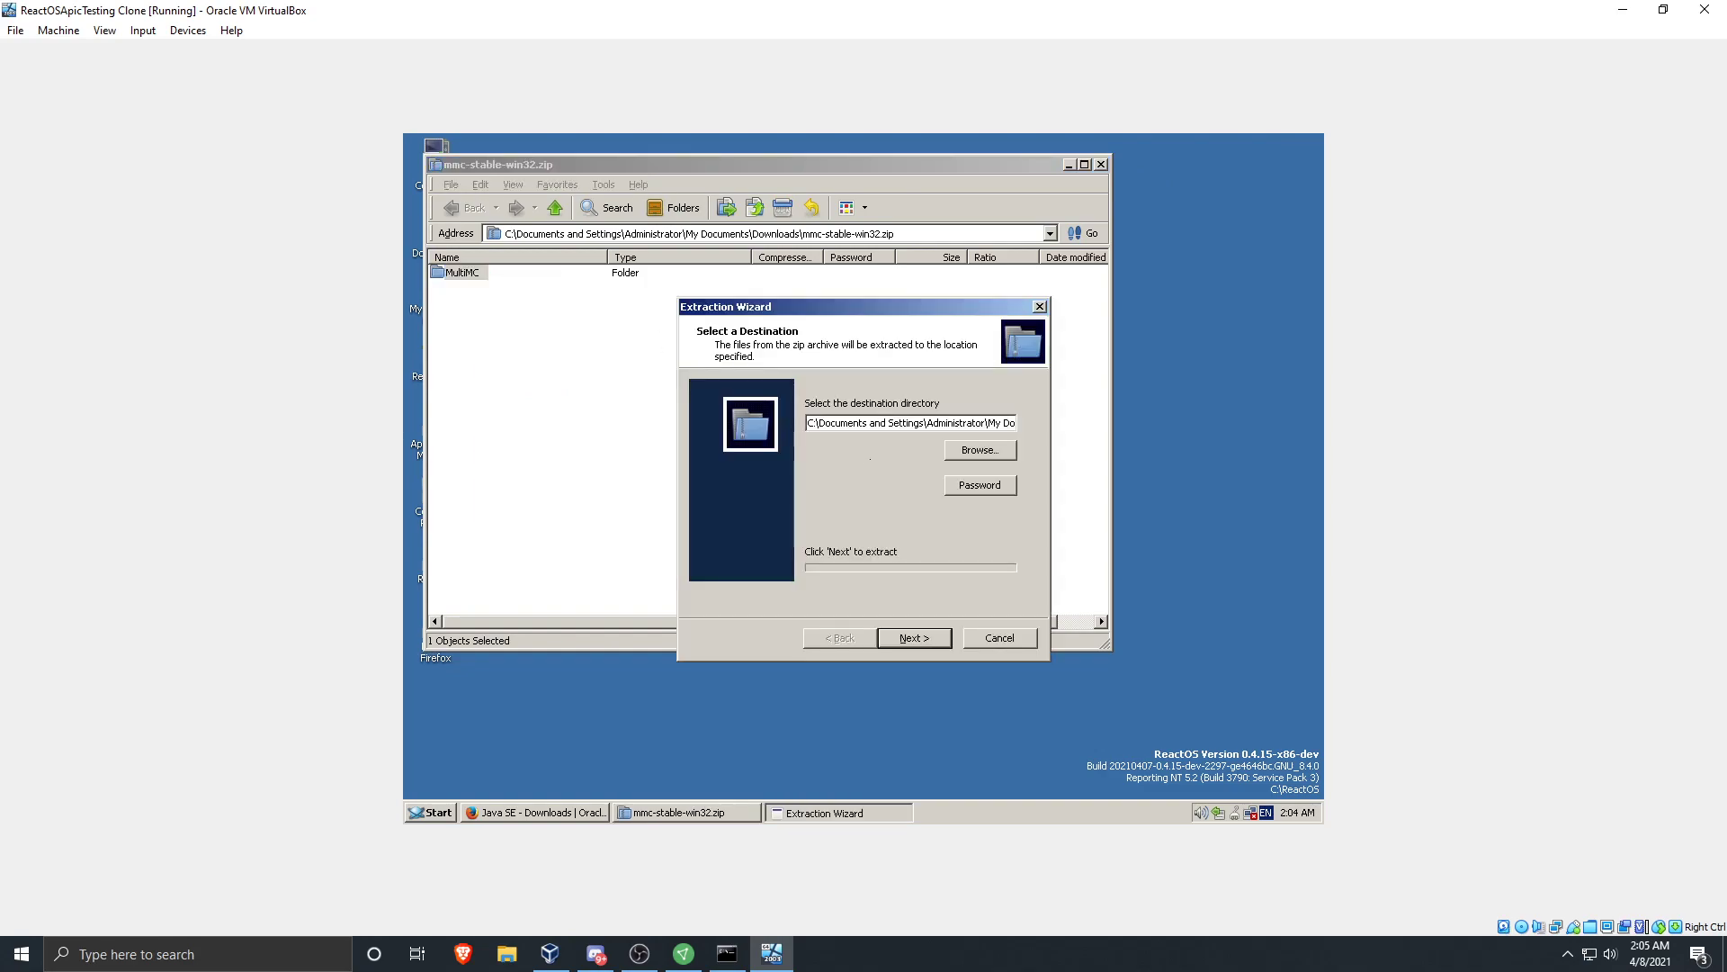
{"action": "left_click", "coordinate": [911, 639]}
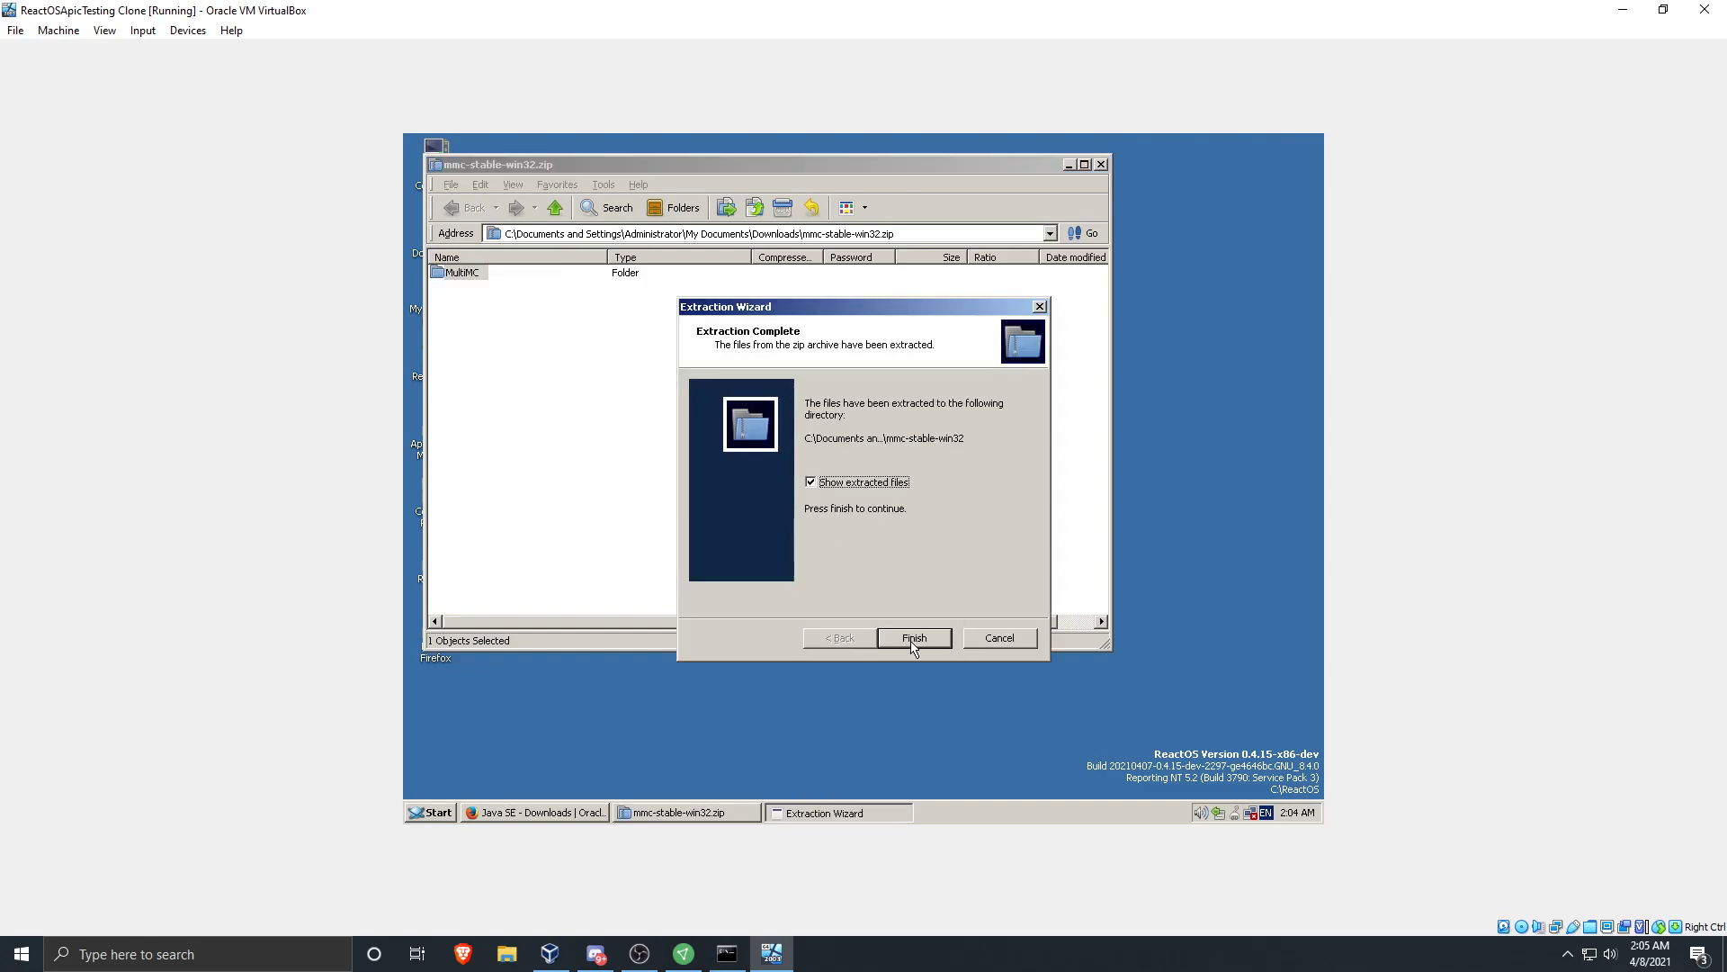
{"action": "left_click", "coordinate": [913, 638]}
{"action": "double_click", "coordinate": [648, 306]}
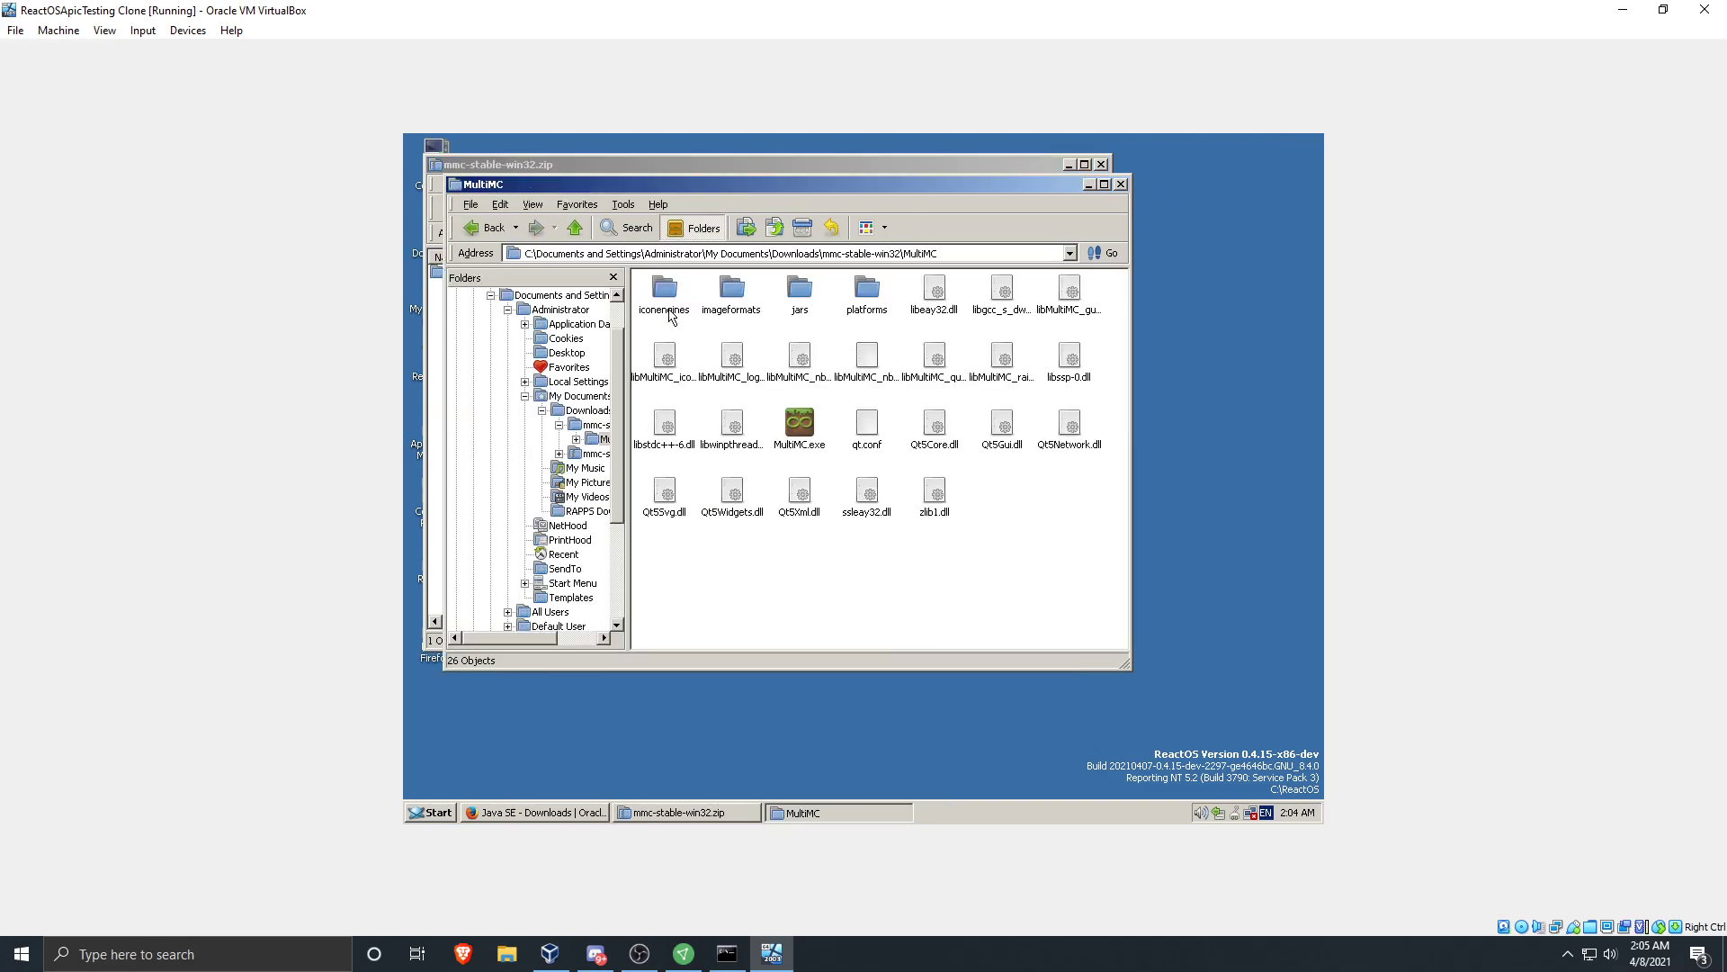
Run MultiMC.exe quick setup in American English with raised max memory and no Java
{"action": "double_click", "coordinate": [784, 423]}
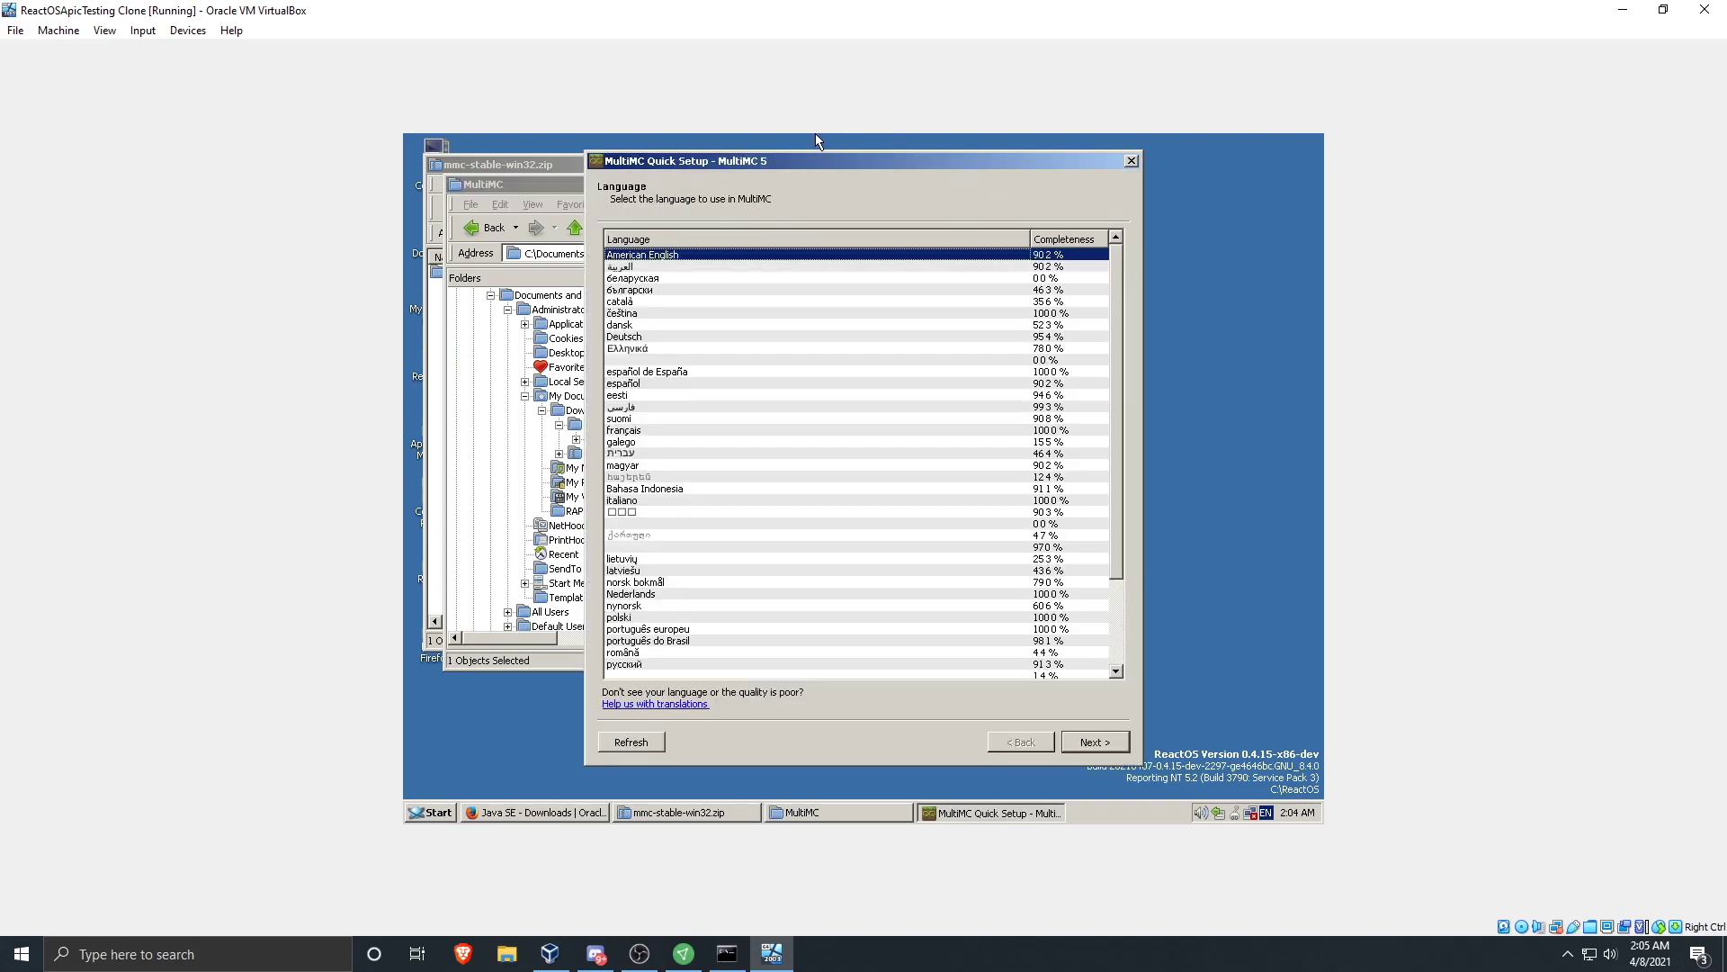
{"action": "left_click", "coordinate": [1096, 744]}
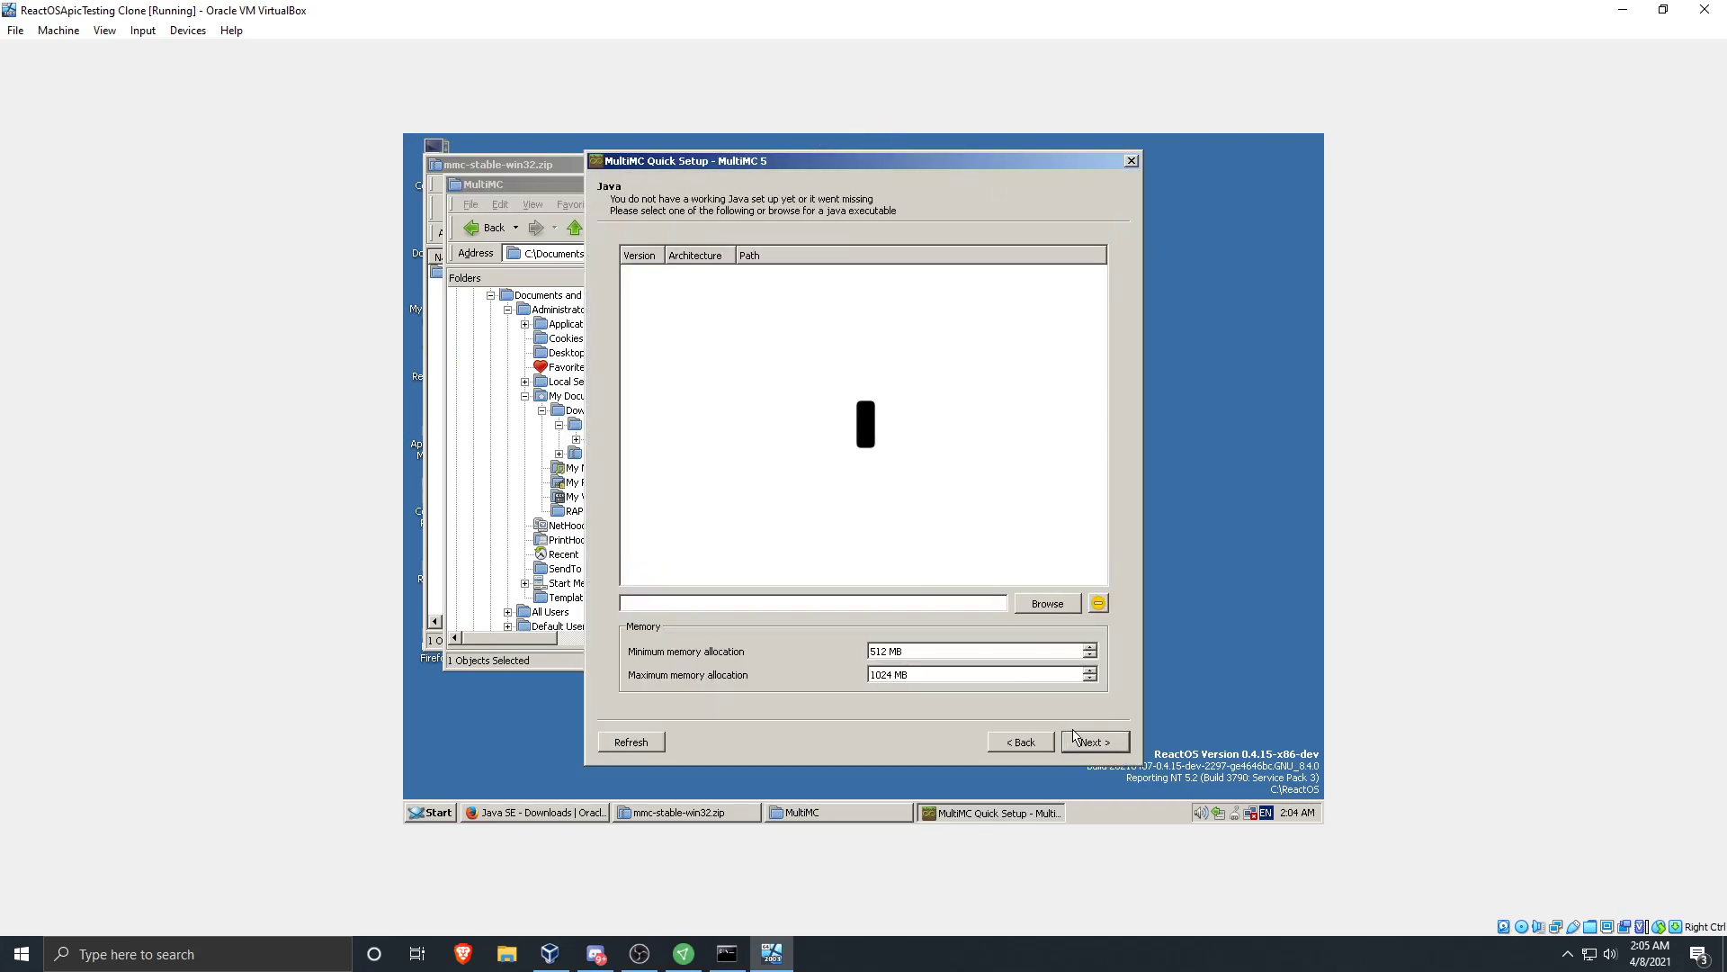
{"action": "left_click", "coordinate": [1090, 670]}
{"action": "left_click", "coordinate": [1090, 670]}
{"action": "left_click", "coordinate": [1089, 670]}
{"action": "left_click", "coordinate": [1099, 741]}
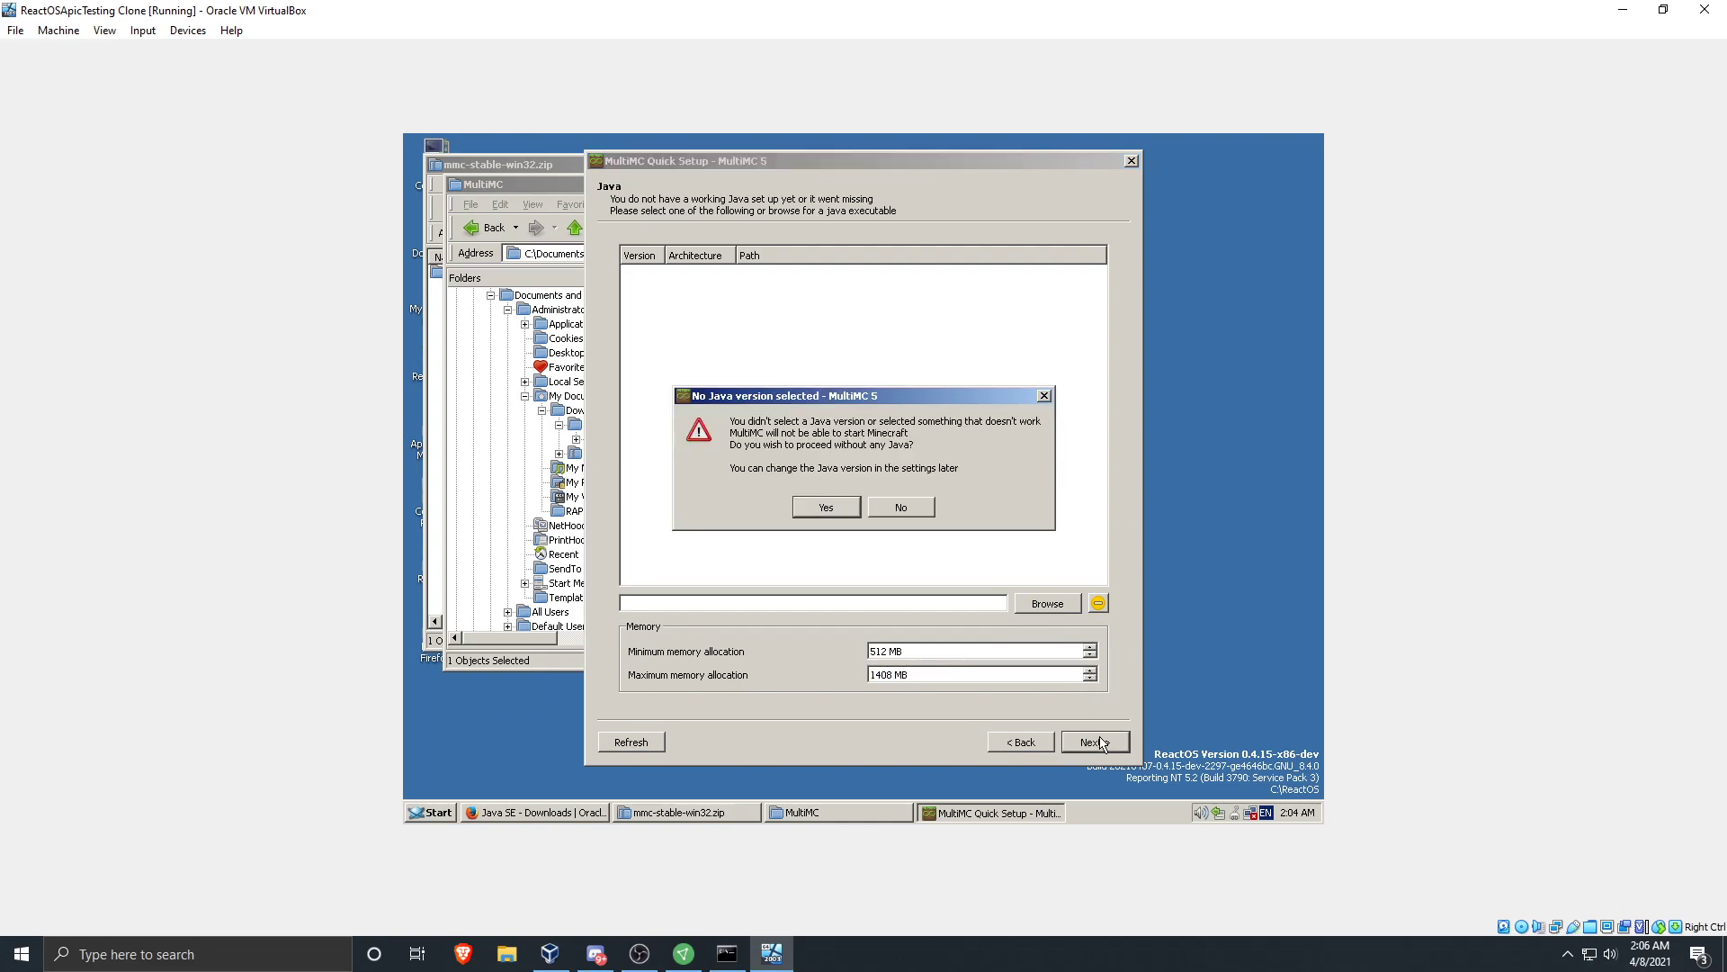
{"action": "left_click", "coordinate": [836, 509]}
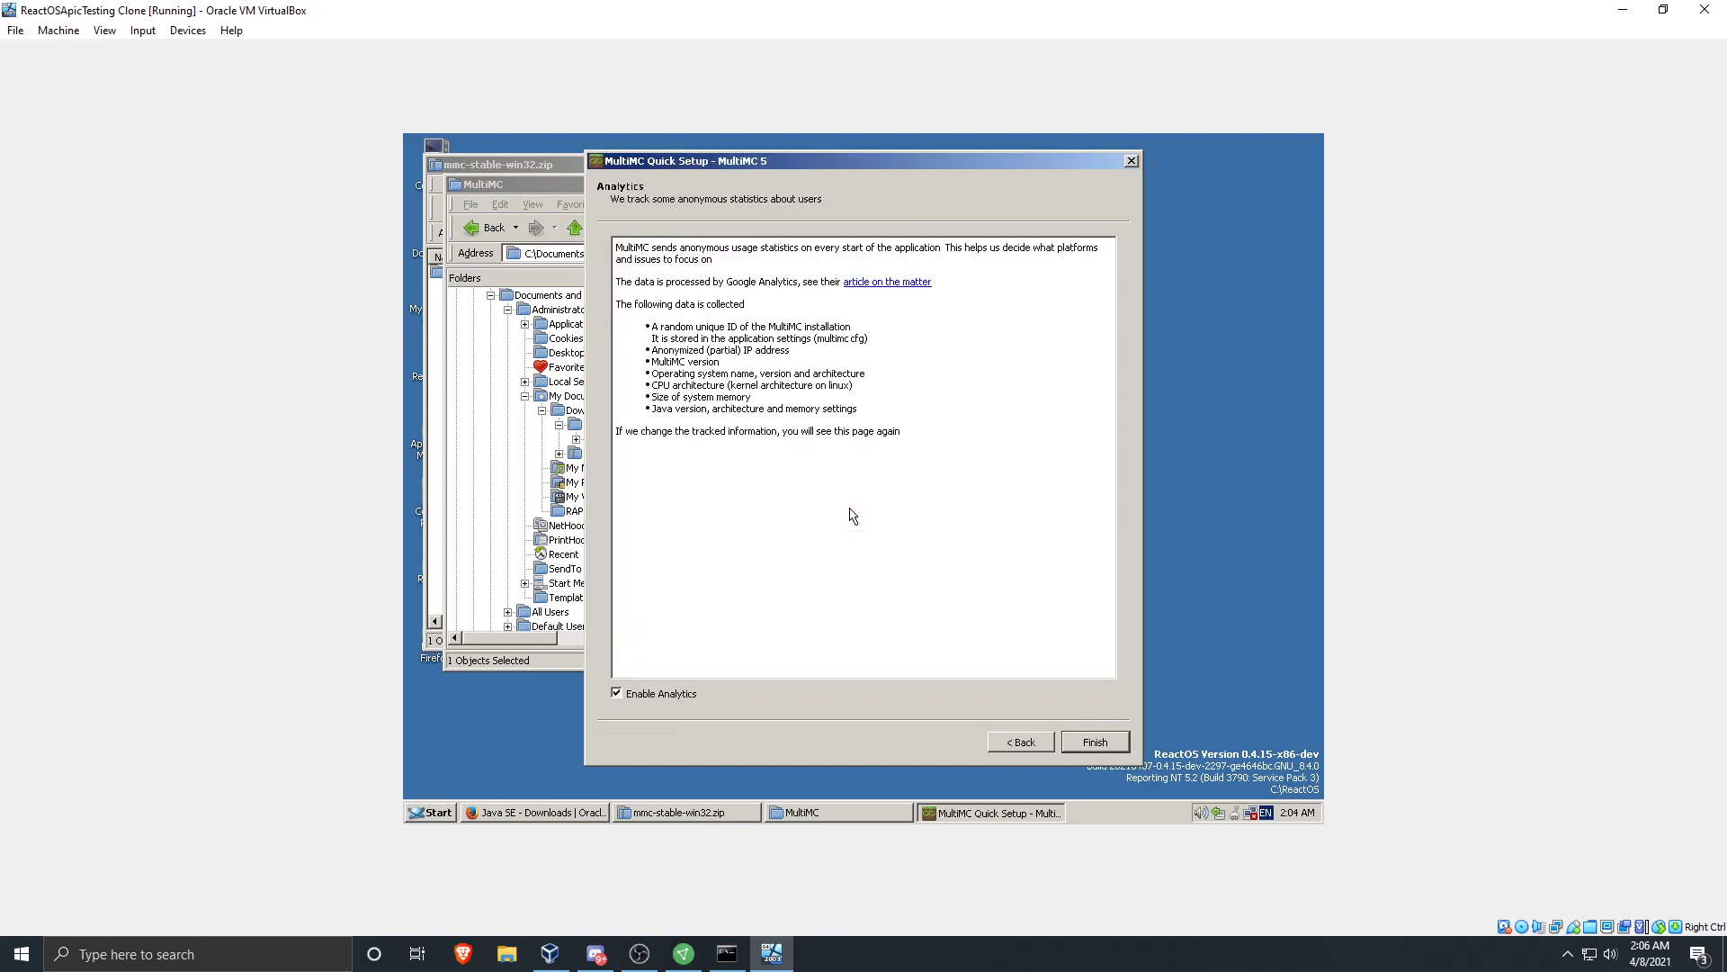
{"action": "left_click", "coordinate": [1084, 743]}
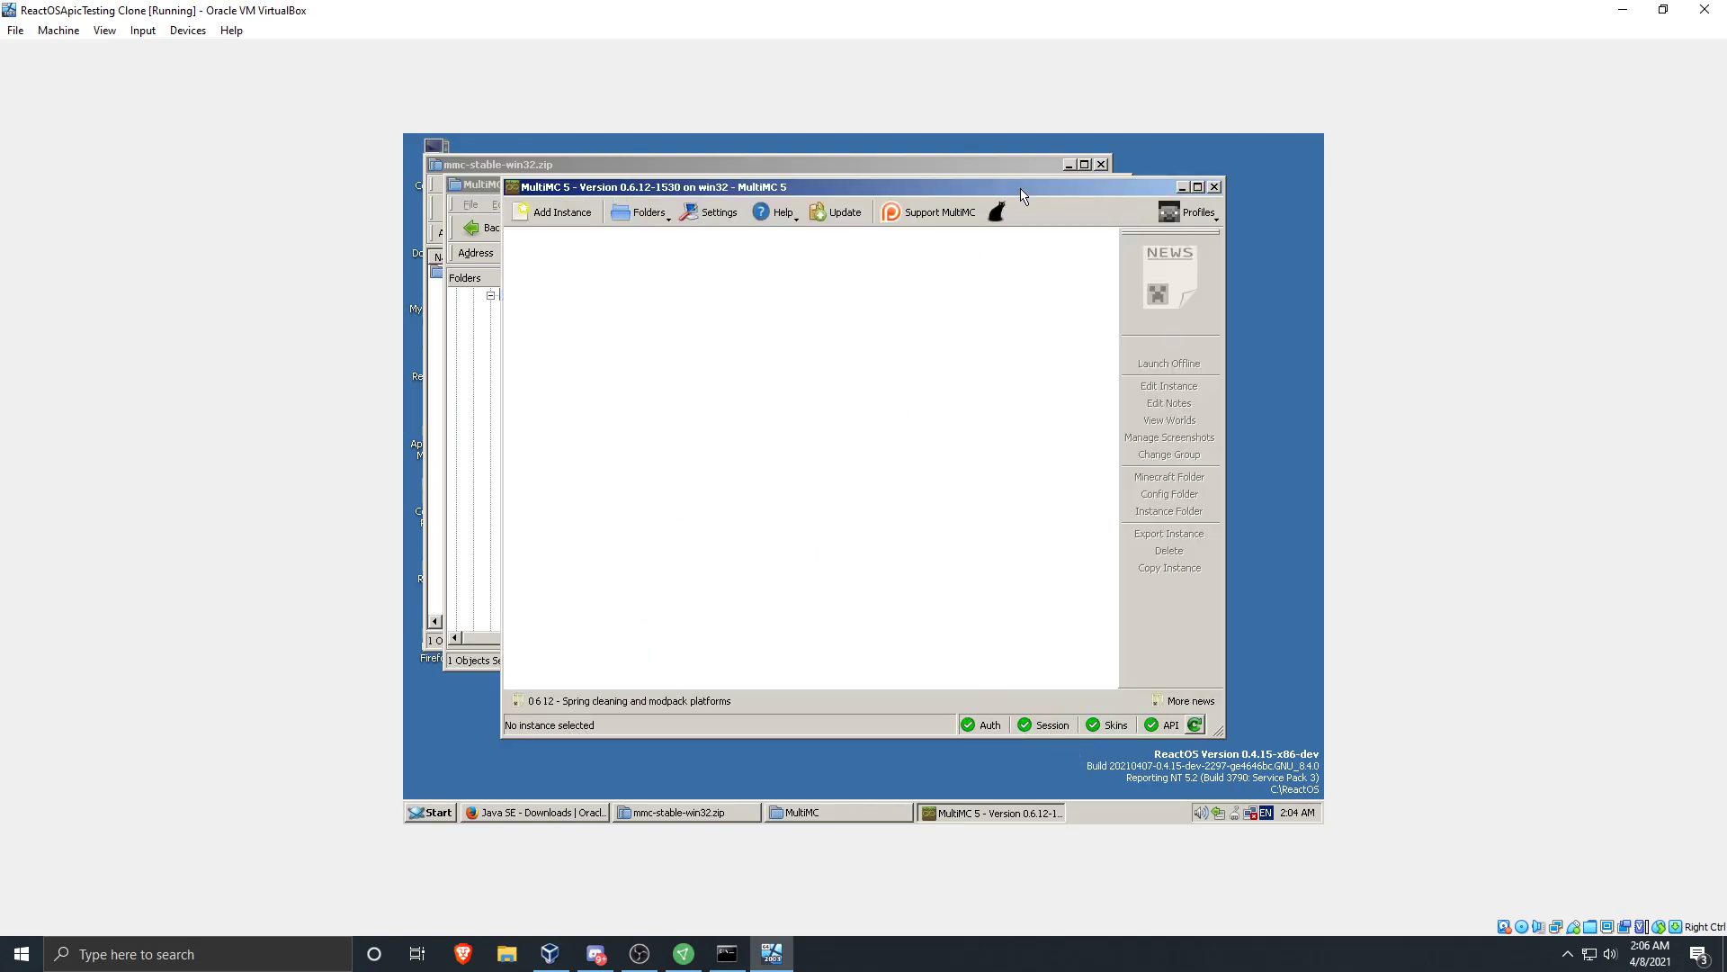
Close the extracted folder and zip windows, repositioning the MultiMC window
{"action": "left_click_drag", "start_coordinate": [1028, 193], "coordinate": [1097, 239]}
{"action": "left_click", "coordinate": [1120, 184]}
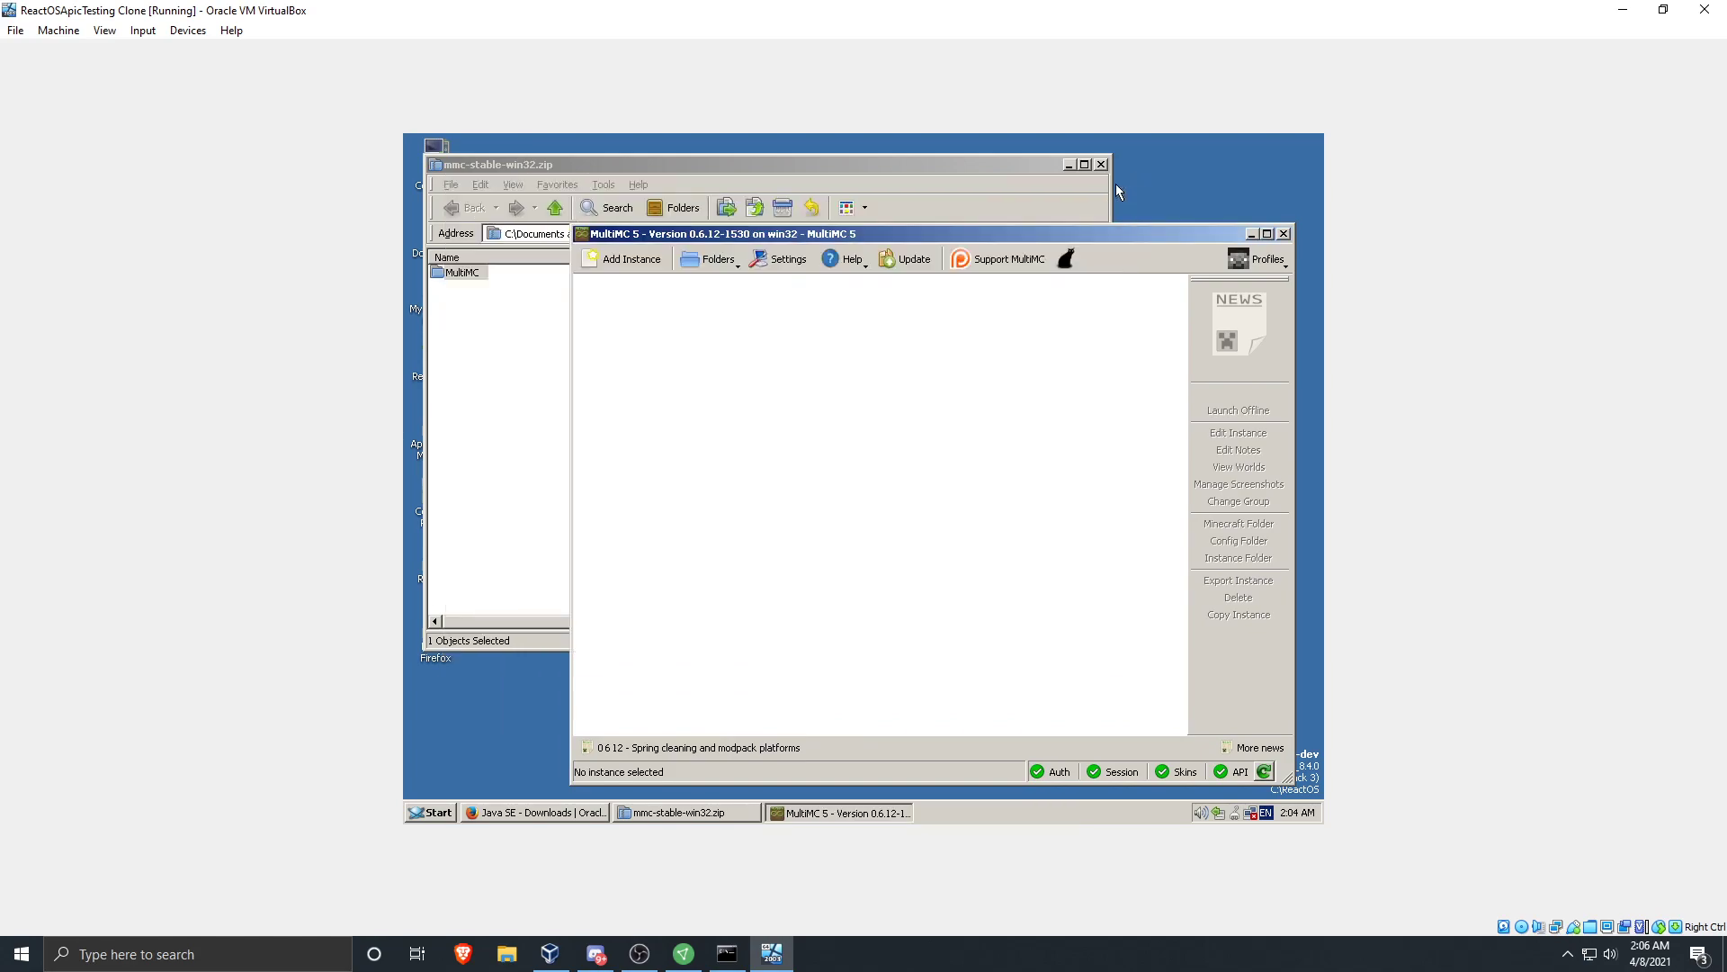
{"action": "left_click", "coordinate": [1101, 164]}
{"action": "left_click_drag", "start_coordinate": [1228, 243], "coordinate": [1245, 235]}
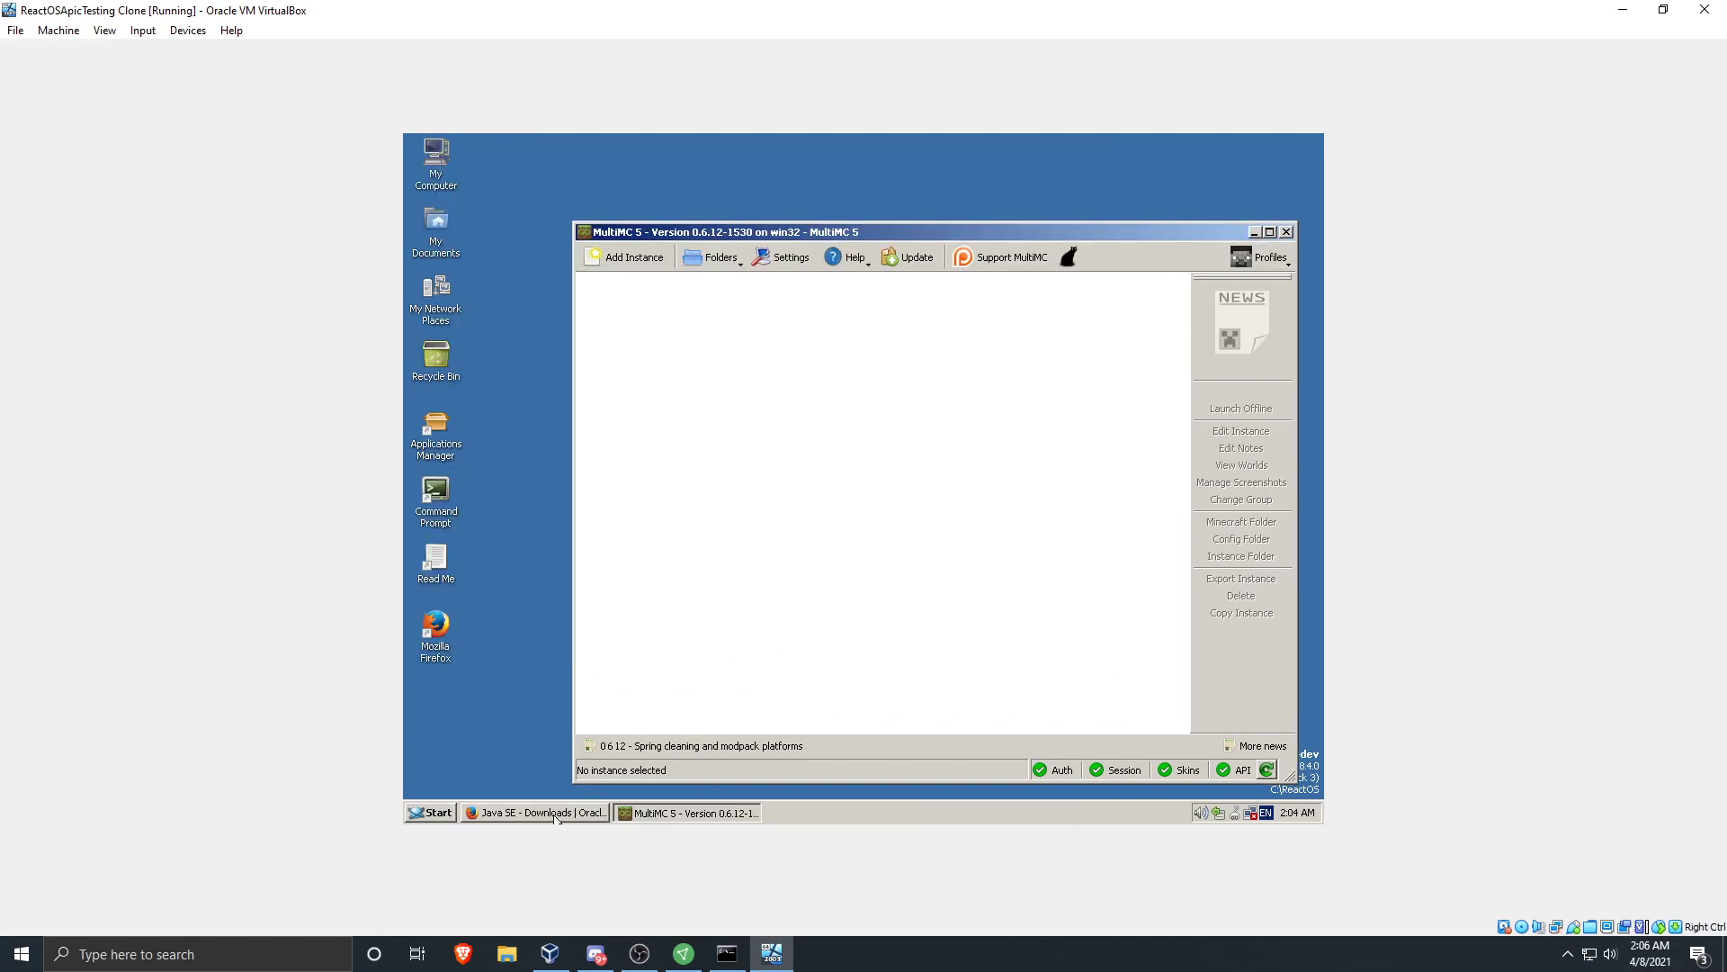
Try to leave the stuck Oracle page, then close the frozen Firefox window
{"action": "left_click", "coordinate": [734, 202]}
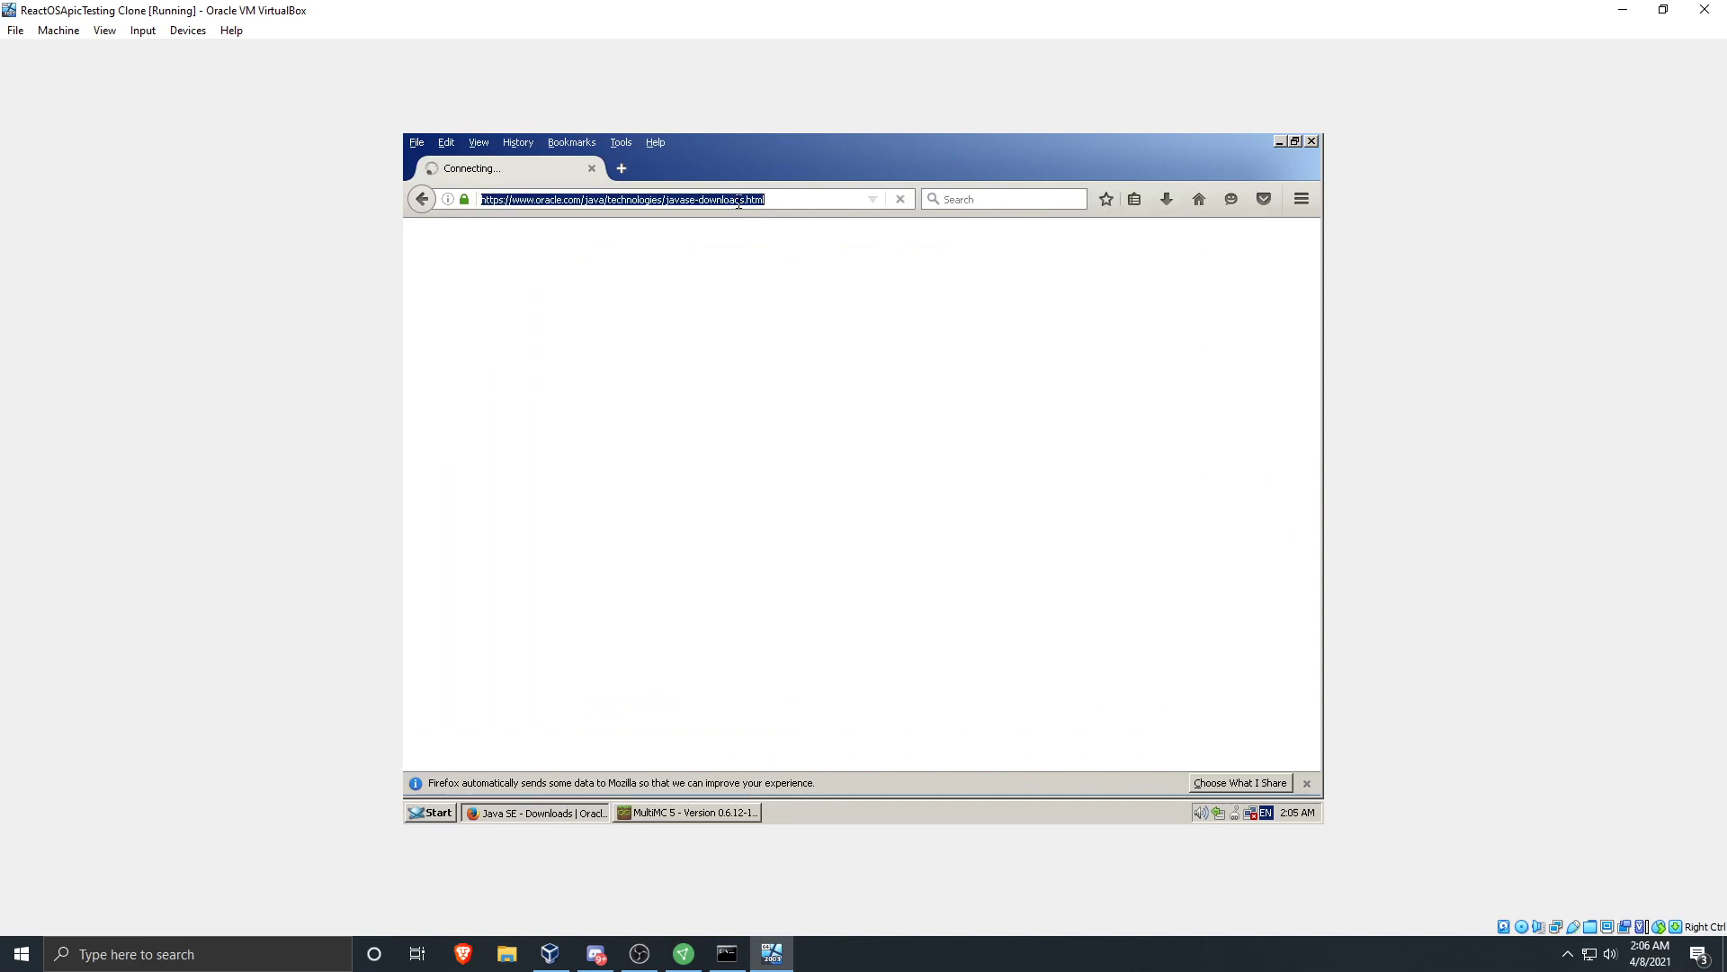
{"action": "left_click", "coordinate": [422, 199]}
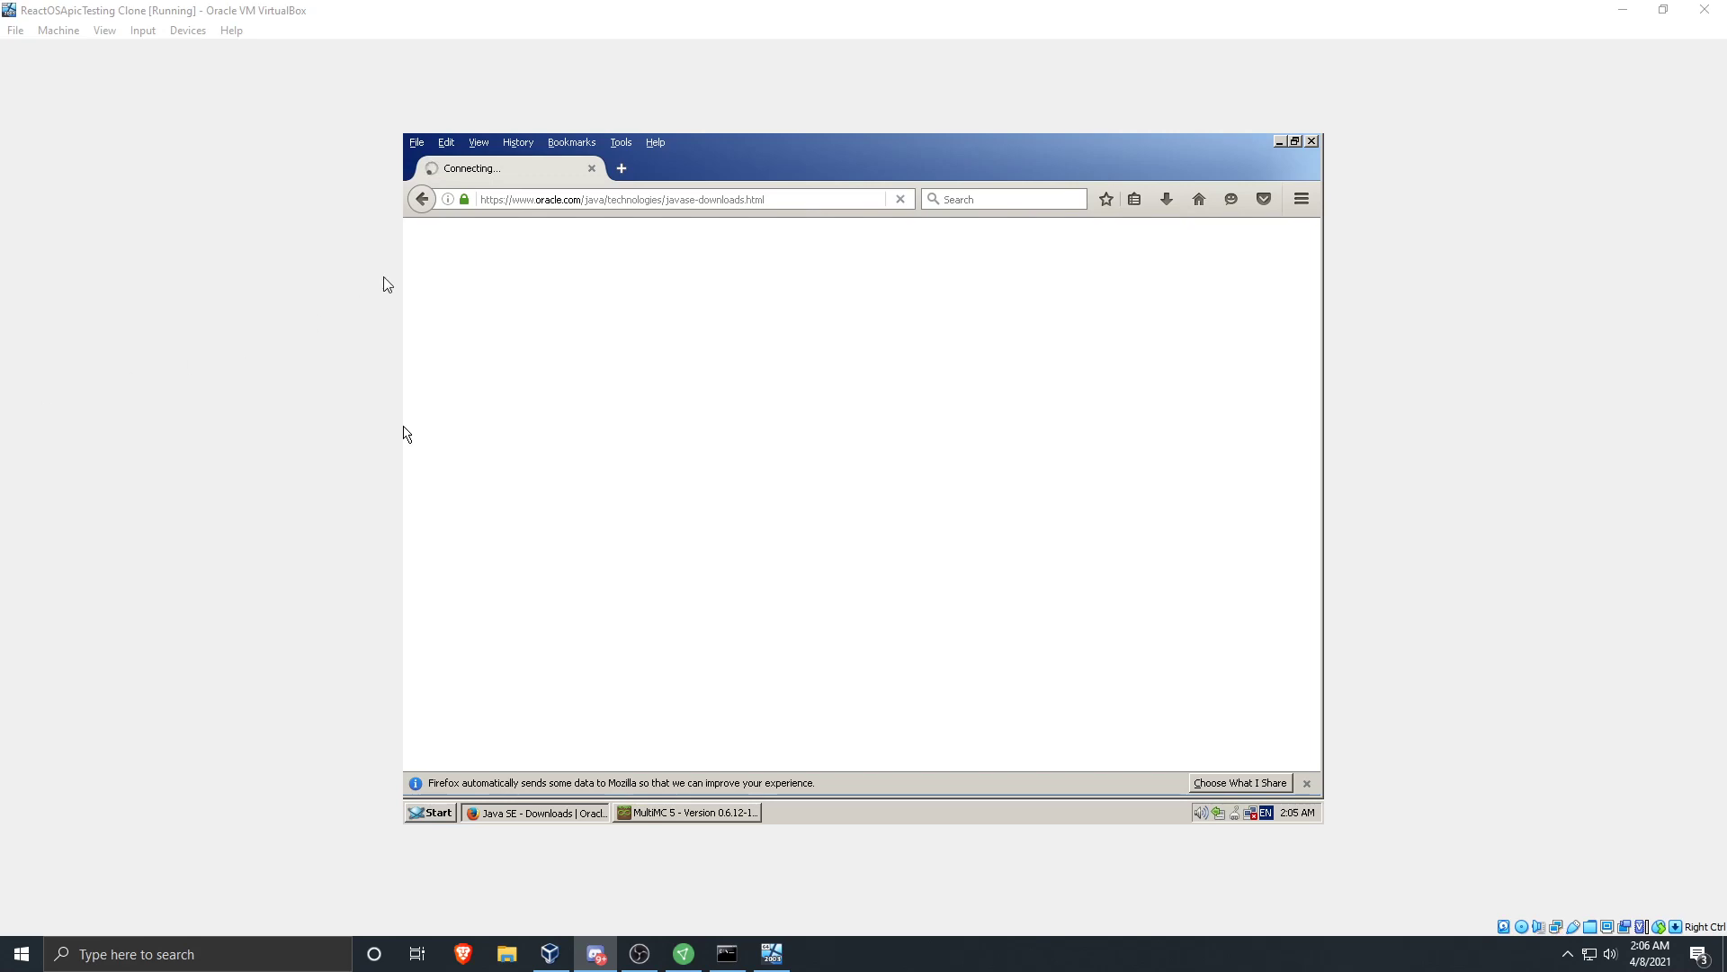
{"action": "left_click", "coordinate": [486, 203]}
{"action": "left_click", "coordinate": [560, 201]}
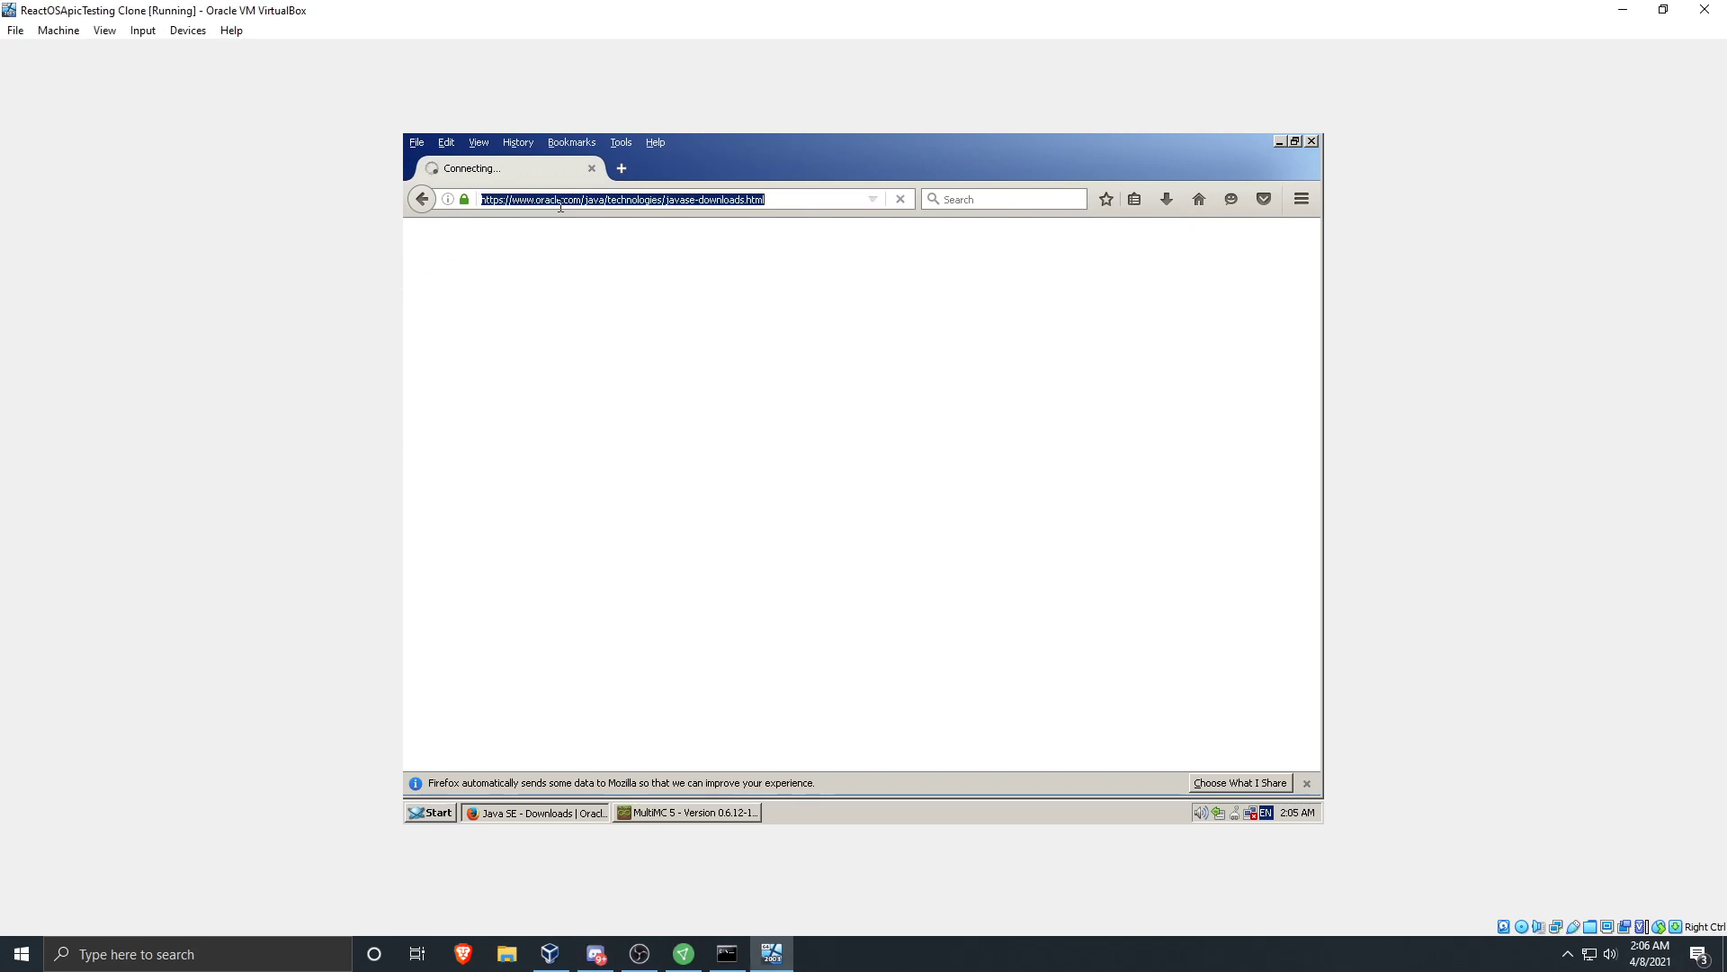
{"action": "left_click", "coordinate": [1311, 141]}
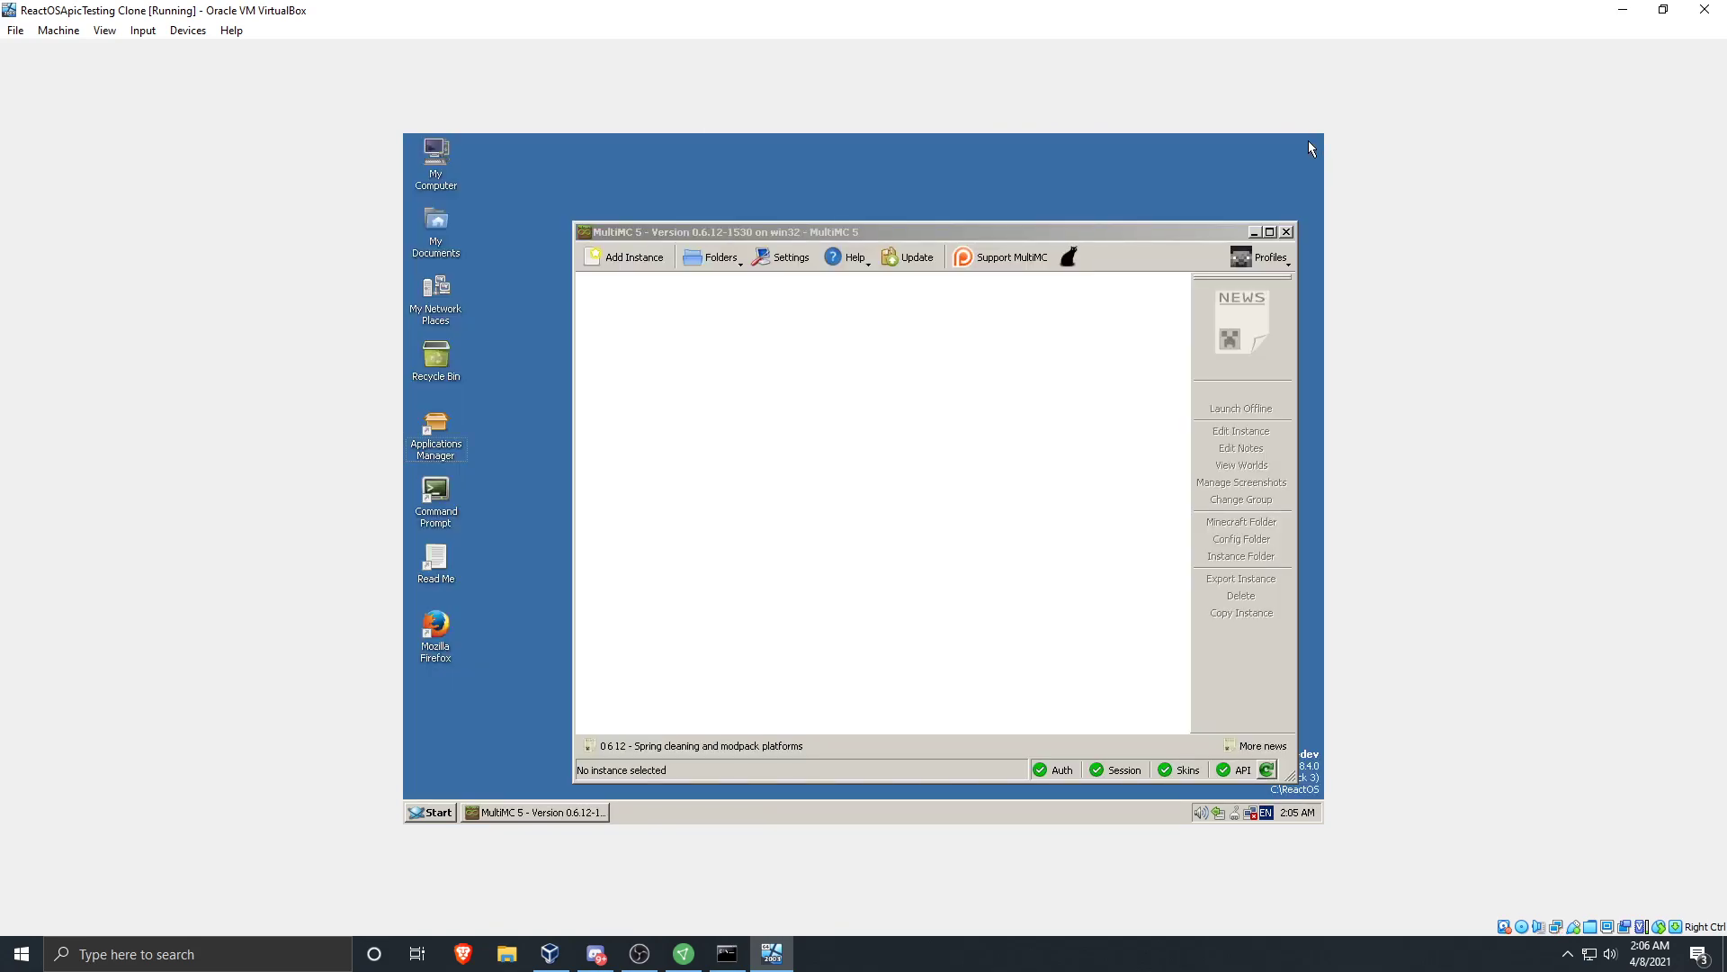
Relaunch Firefox, search 'Open jdk java 8 download', and reach the jdk.java.net Java SE 8 page
{"action": "left_click", "coordinate": [442, 635]}
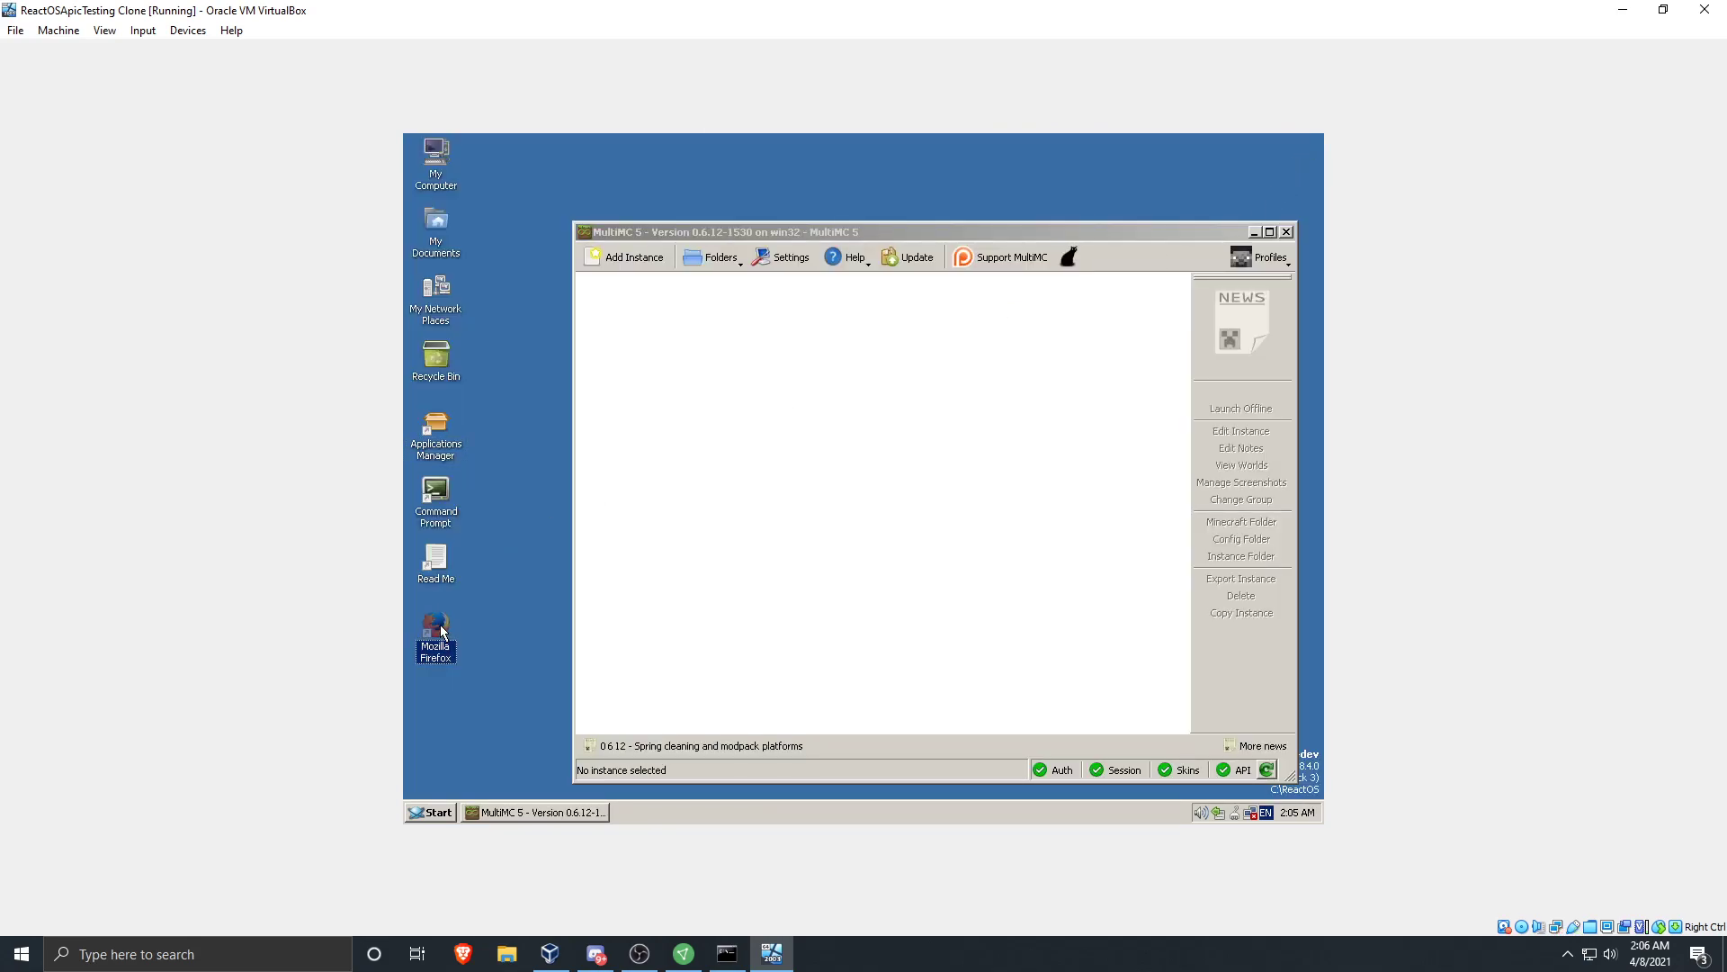
{"action": "double_click", "coordinate": [442, 634]}
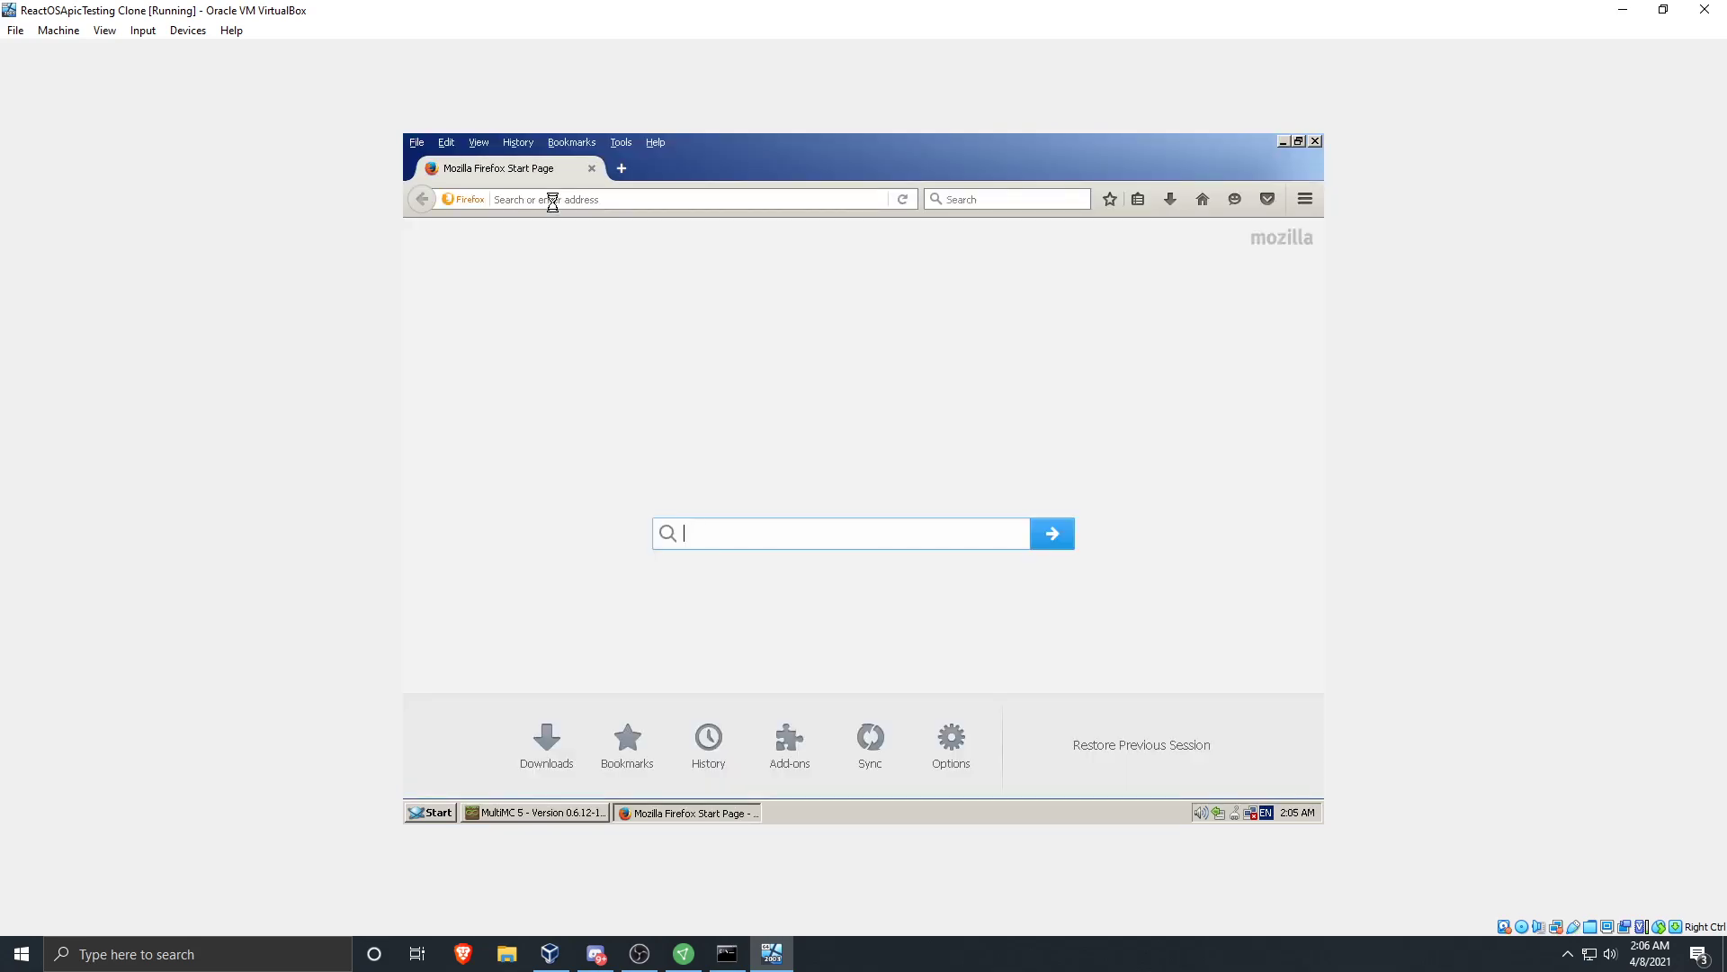
{"action": "left_click", "coordinate": [552, 200]}
{"action": "type", "text": "Open jdk "}
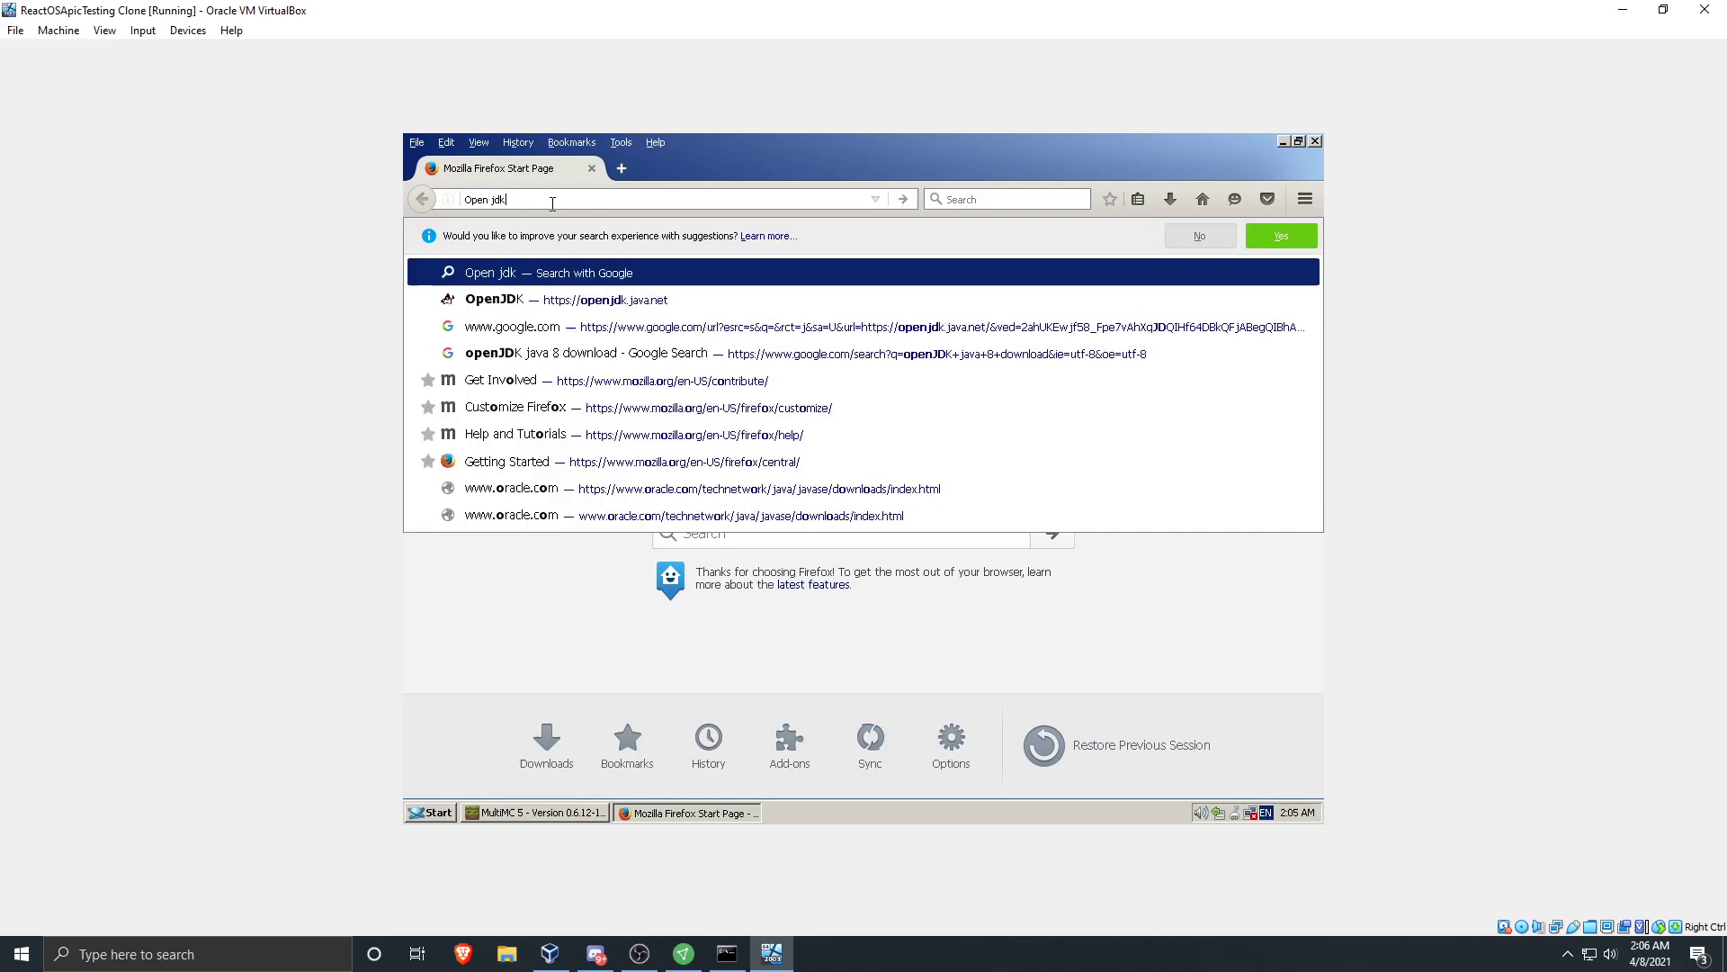
{"action": "type", "text": "java 8 download"}
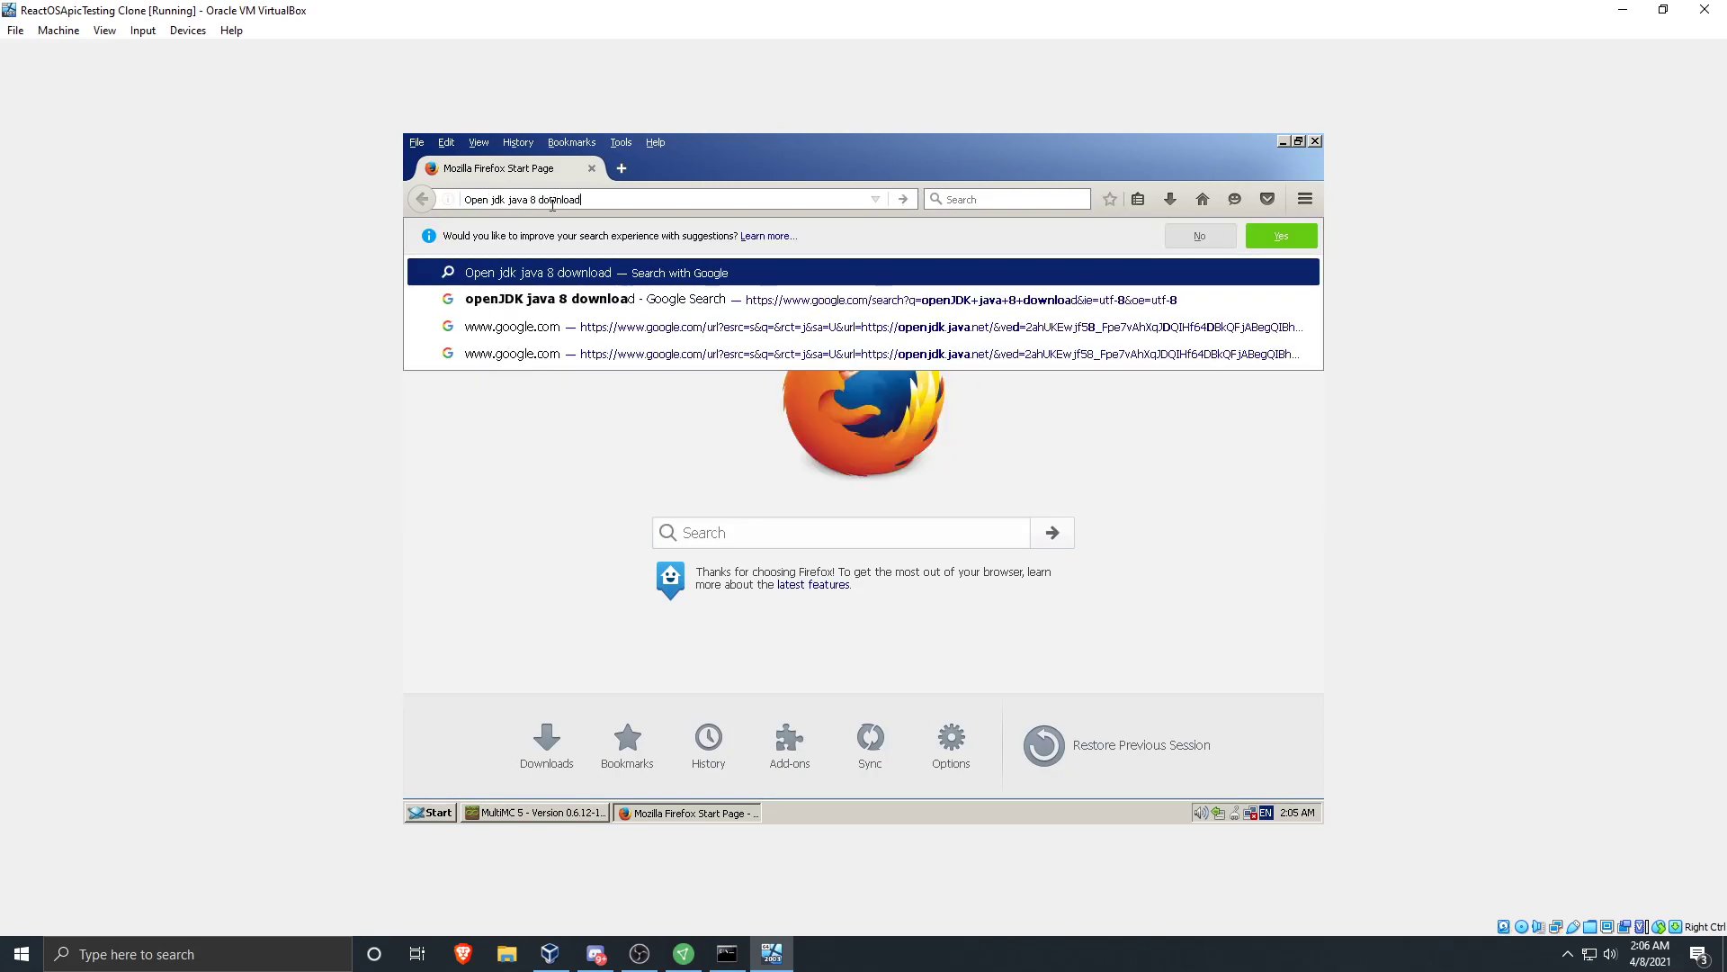
{"action": "key", "text": "Return"}
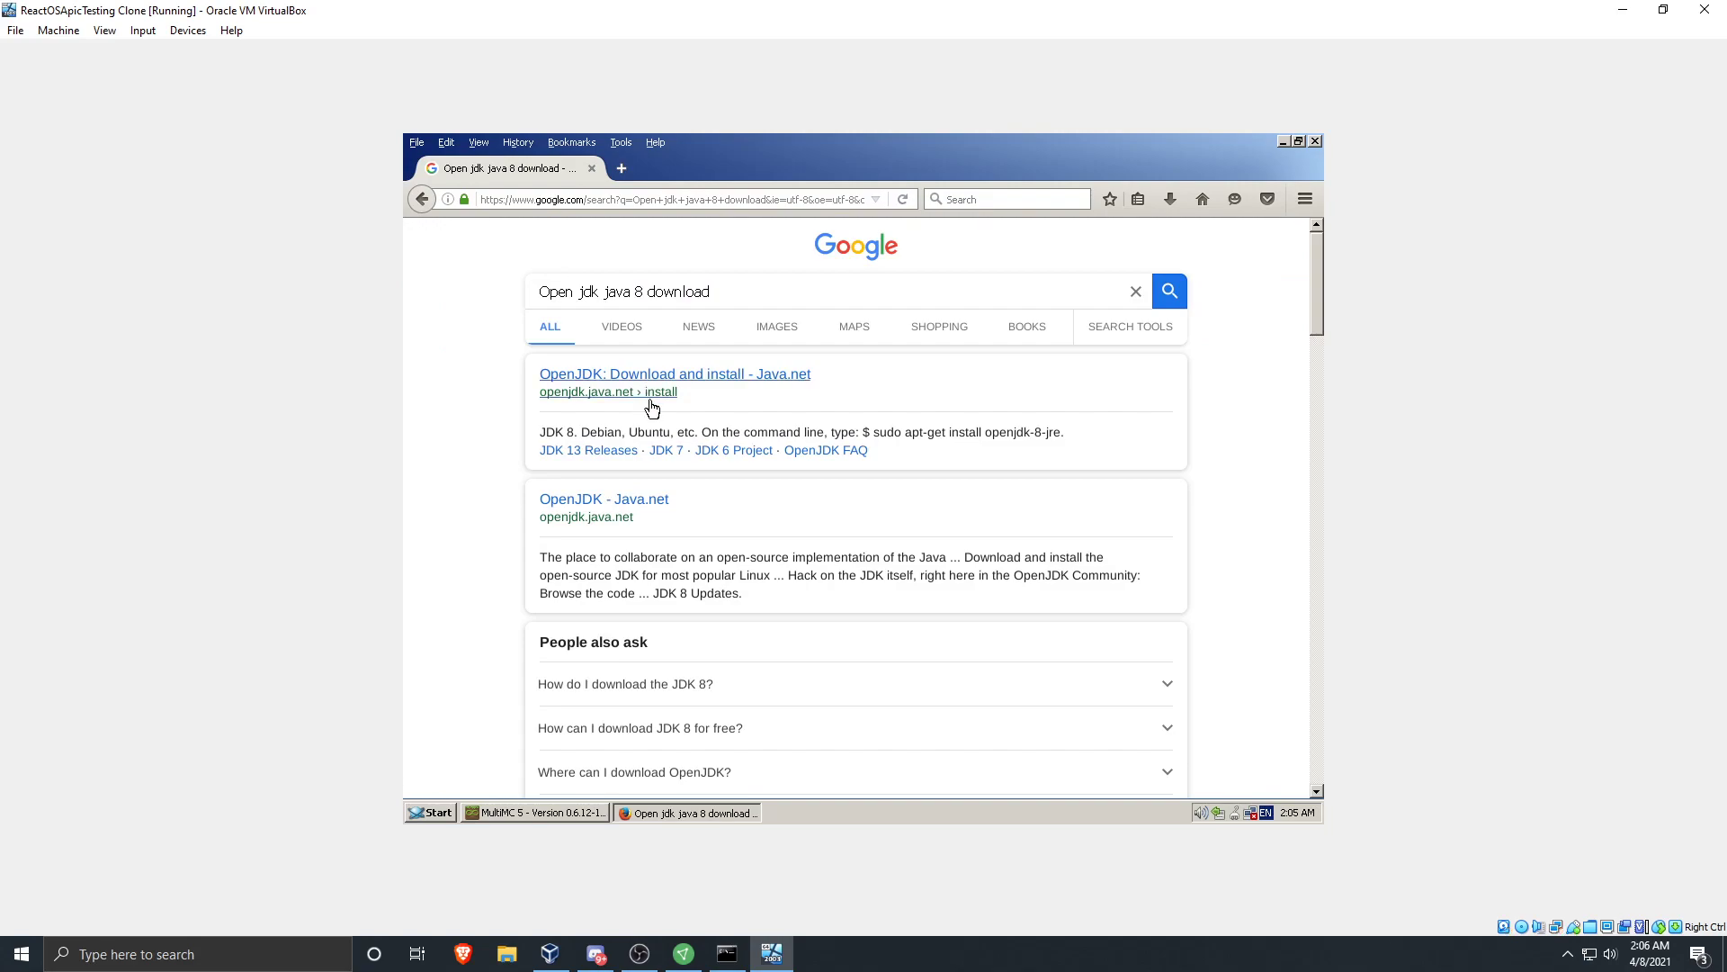
{"action": "left_click", "coordinate": [712, 376]}
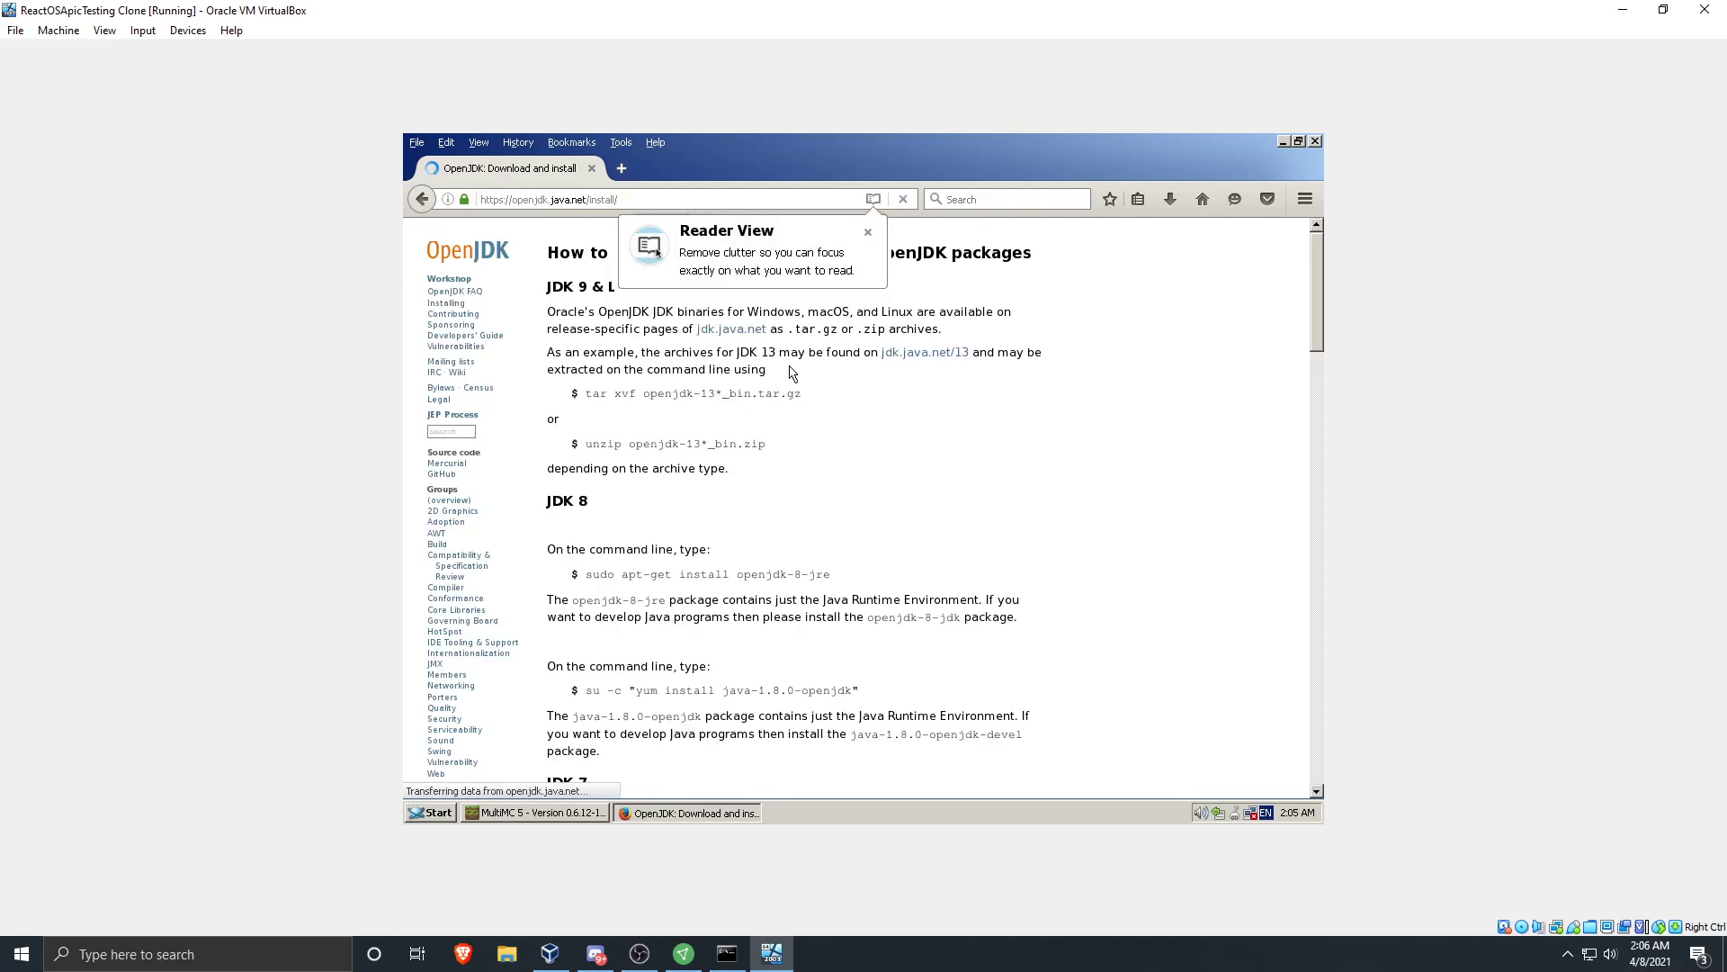
{"action": "left_click", "coordinate": [732, 329]}
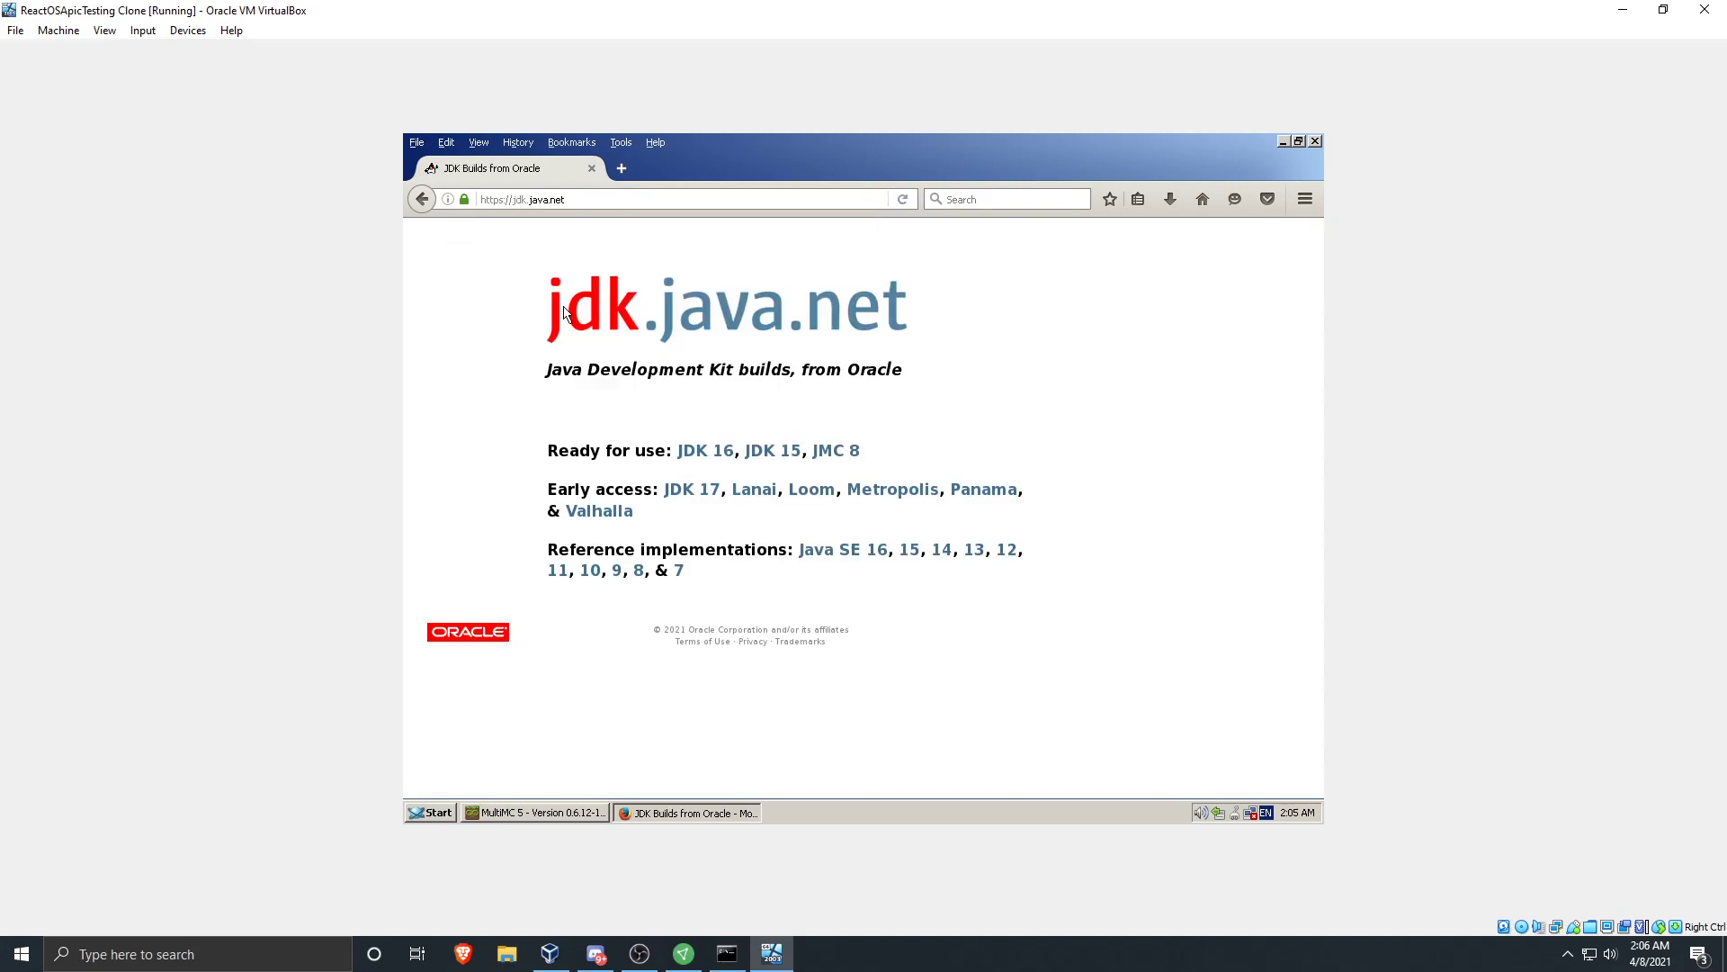
{"action": "left_click", "coordinate": [639, 575]}
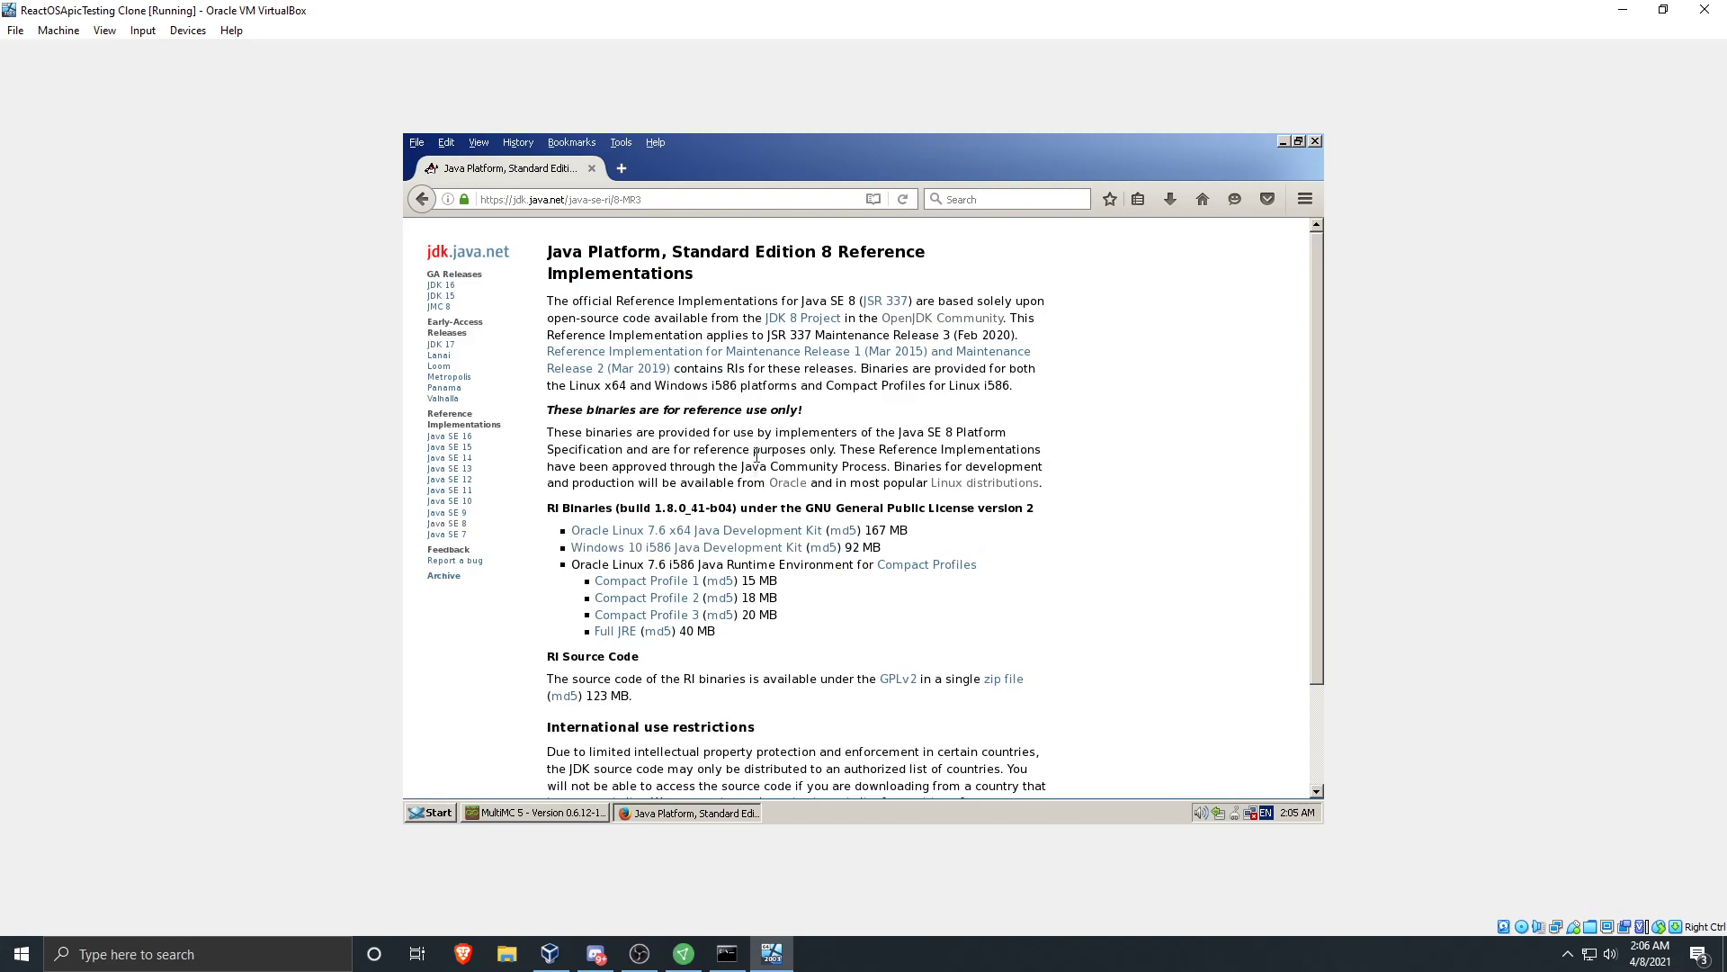
Save the Windows 10 i586 JDK zip, check its download progress, and return to MultiMC
{"action": "left_click", "coordinate": [659, 550]}
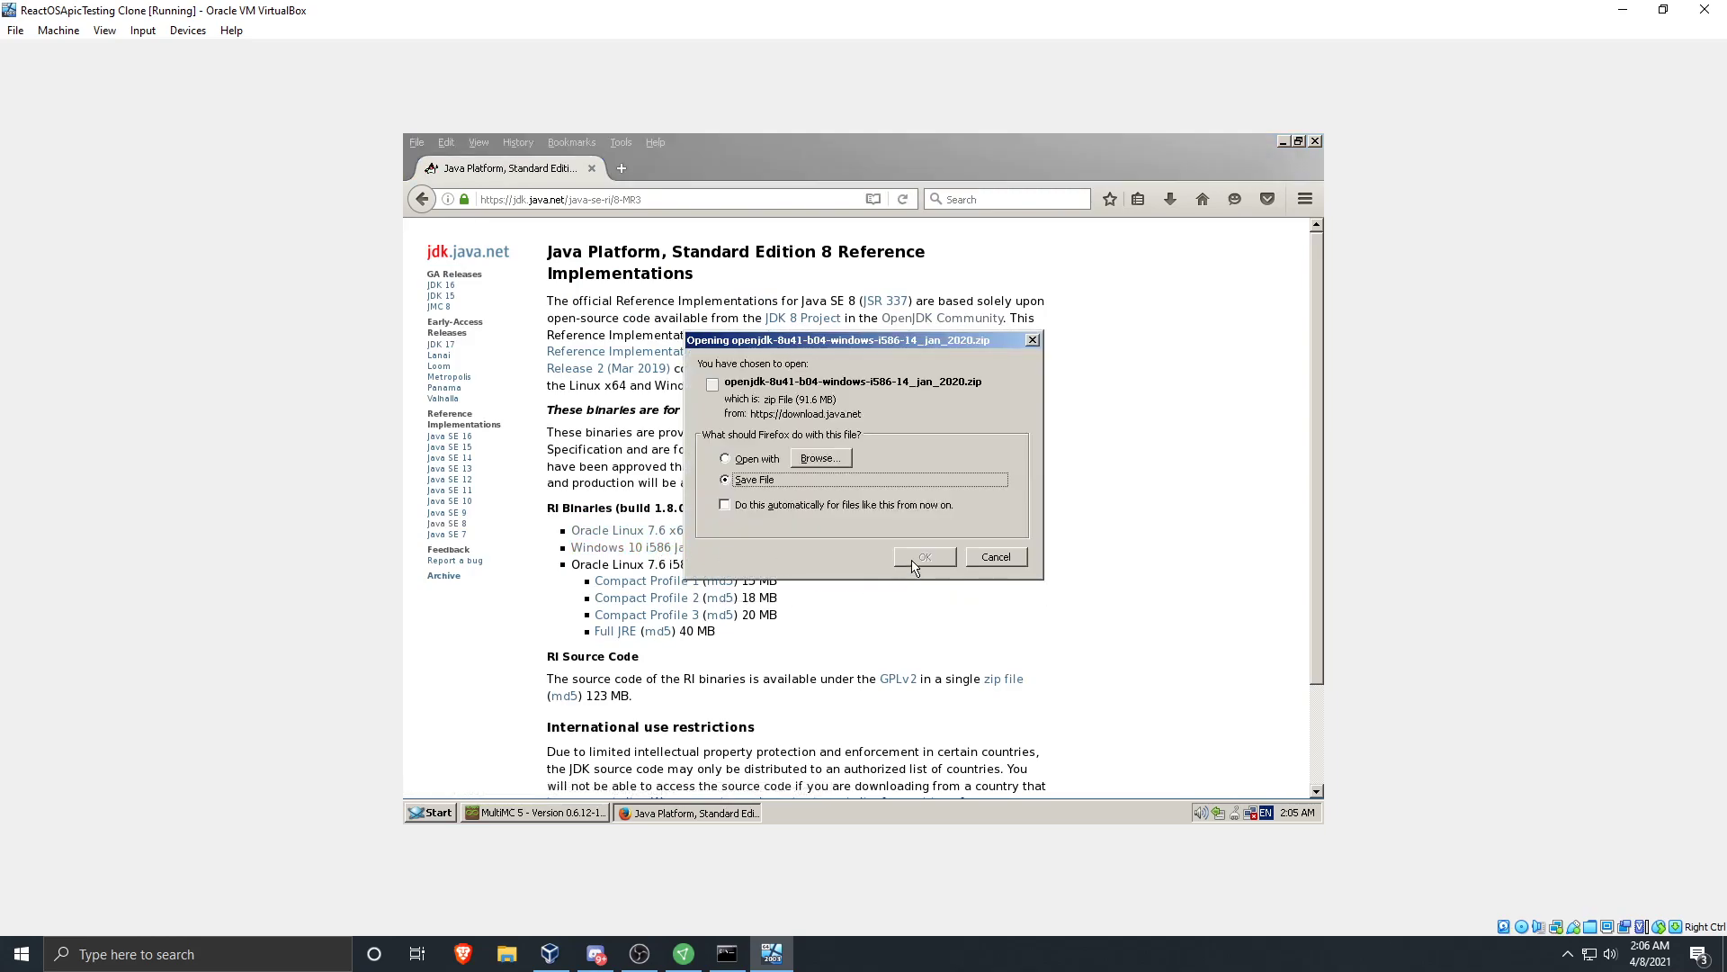
{"action": "left_click", "coordinate": [914, 561]}
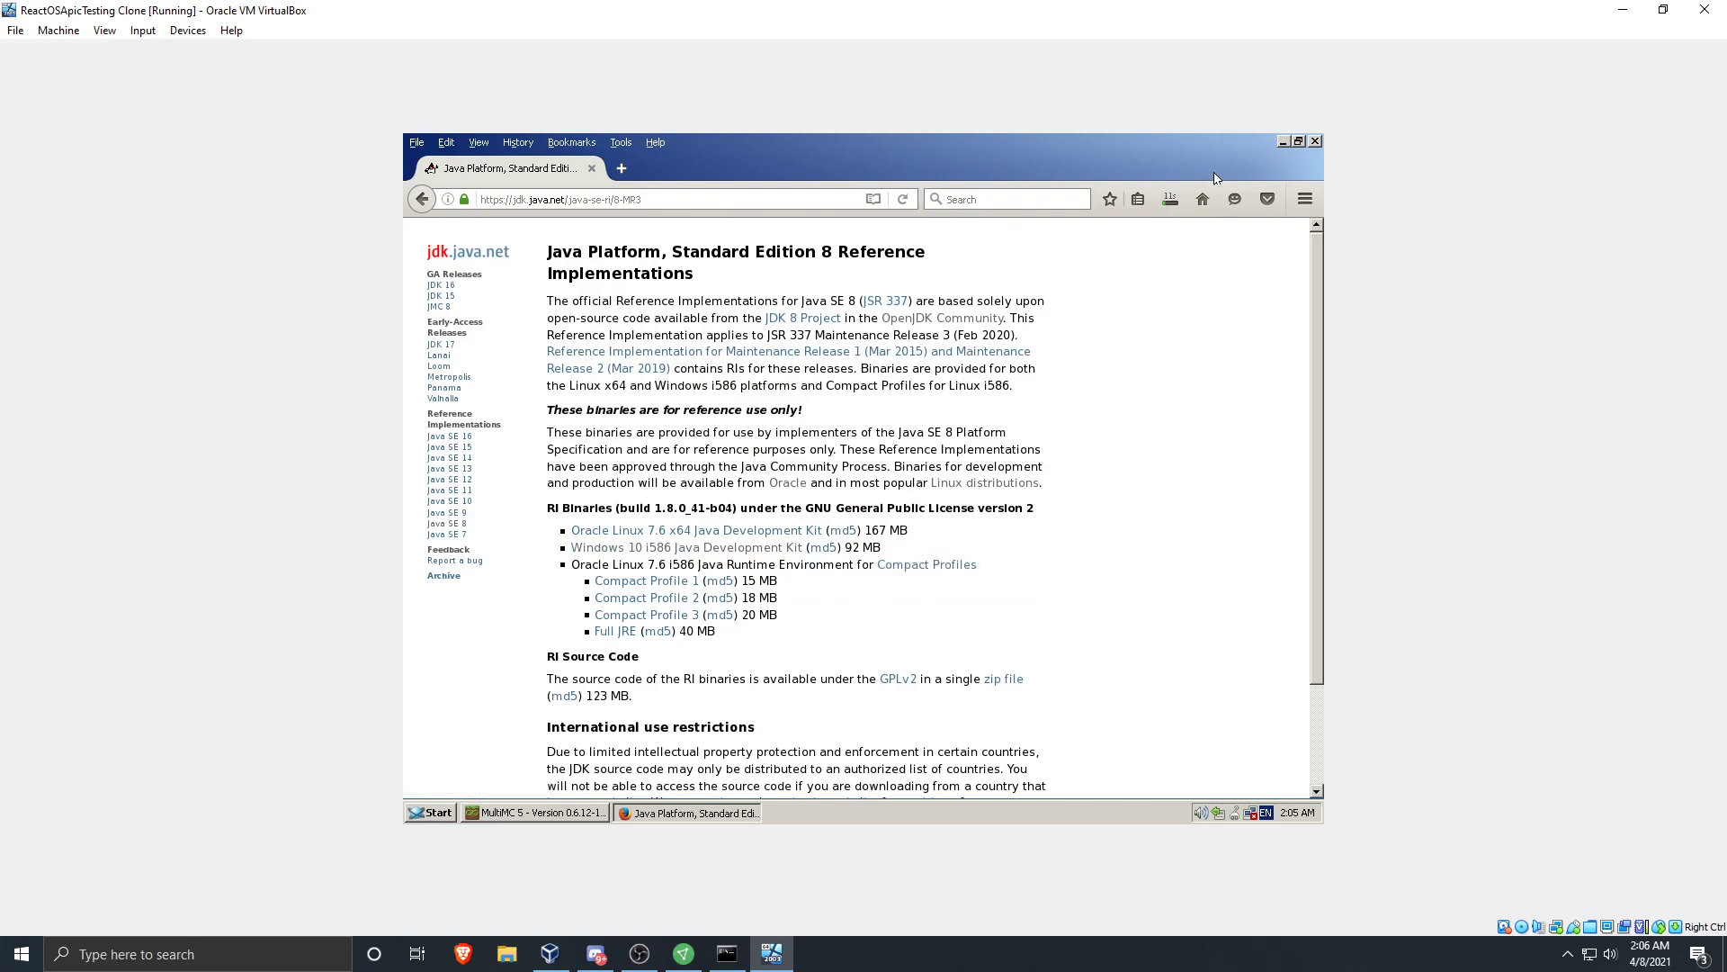
{"action": "double_click", "coordinate": [1271, 169]}
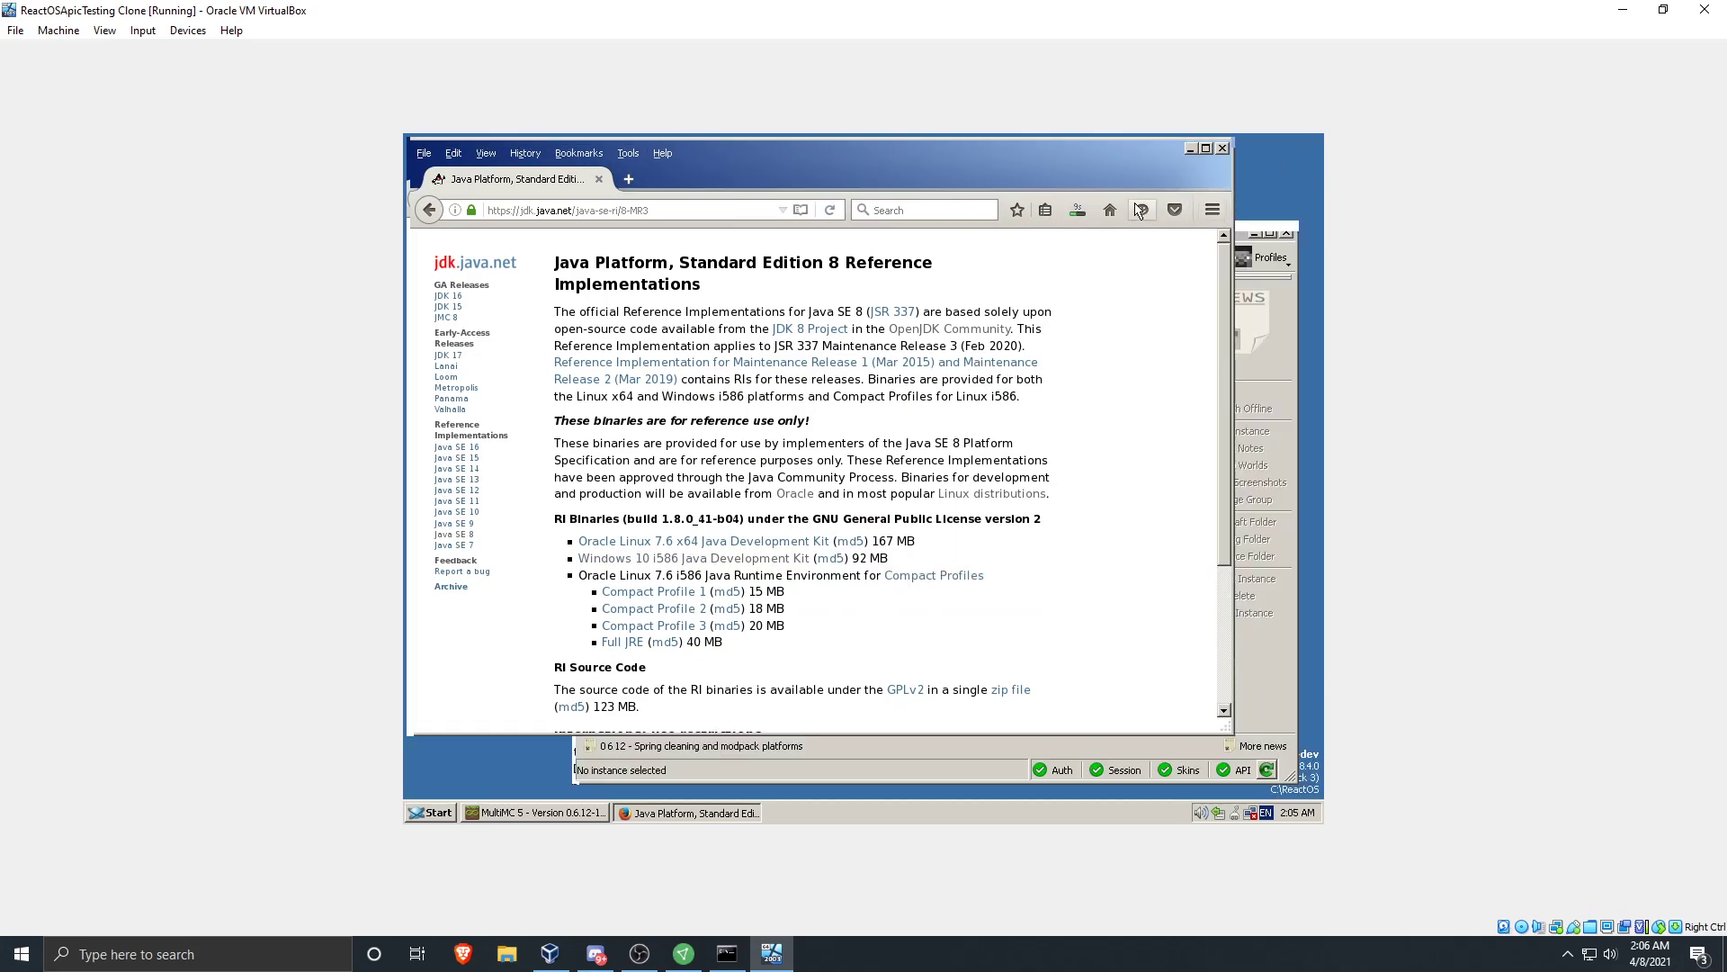
{"action": "left_click_drag", "start_coordinate": [1271, 169], "coordinate": [1146, 405]}
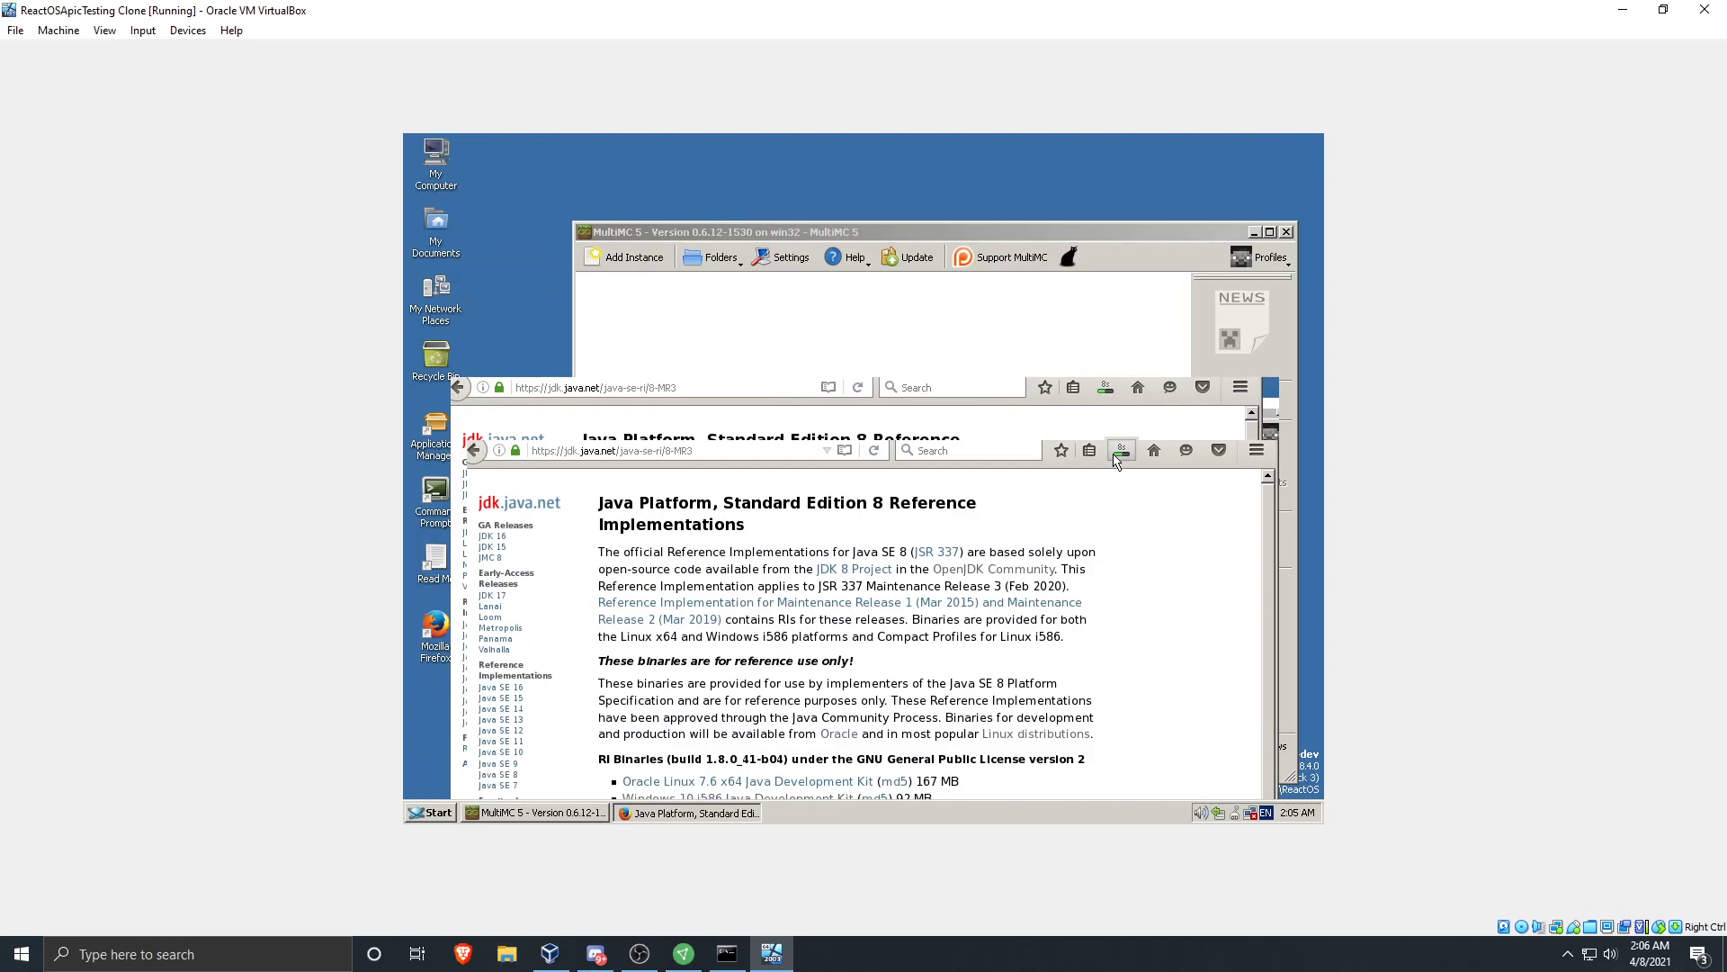
{"action": "left_click", "coordinate": [1121, 450]}
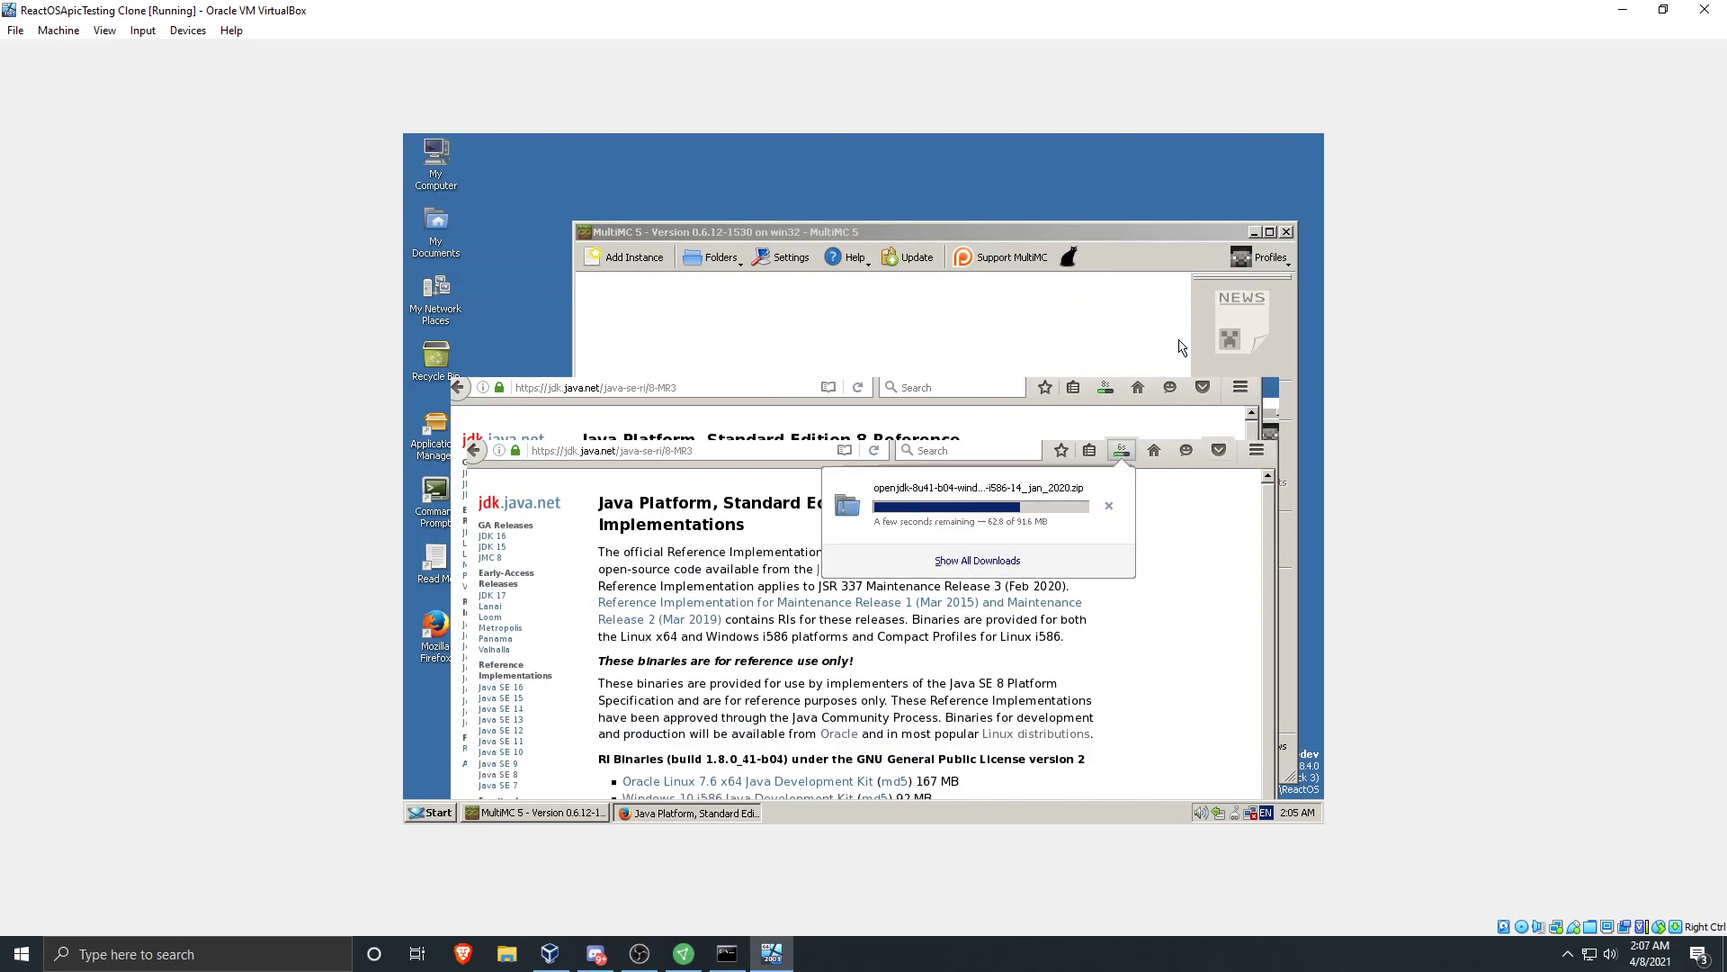
{"action": "left_click", "coordinate": [1262, 259]}
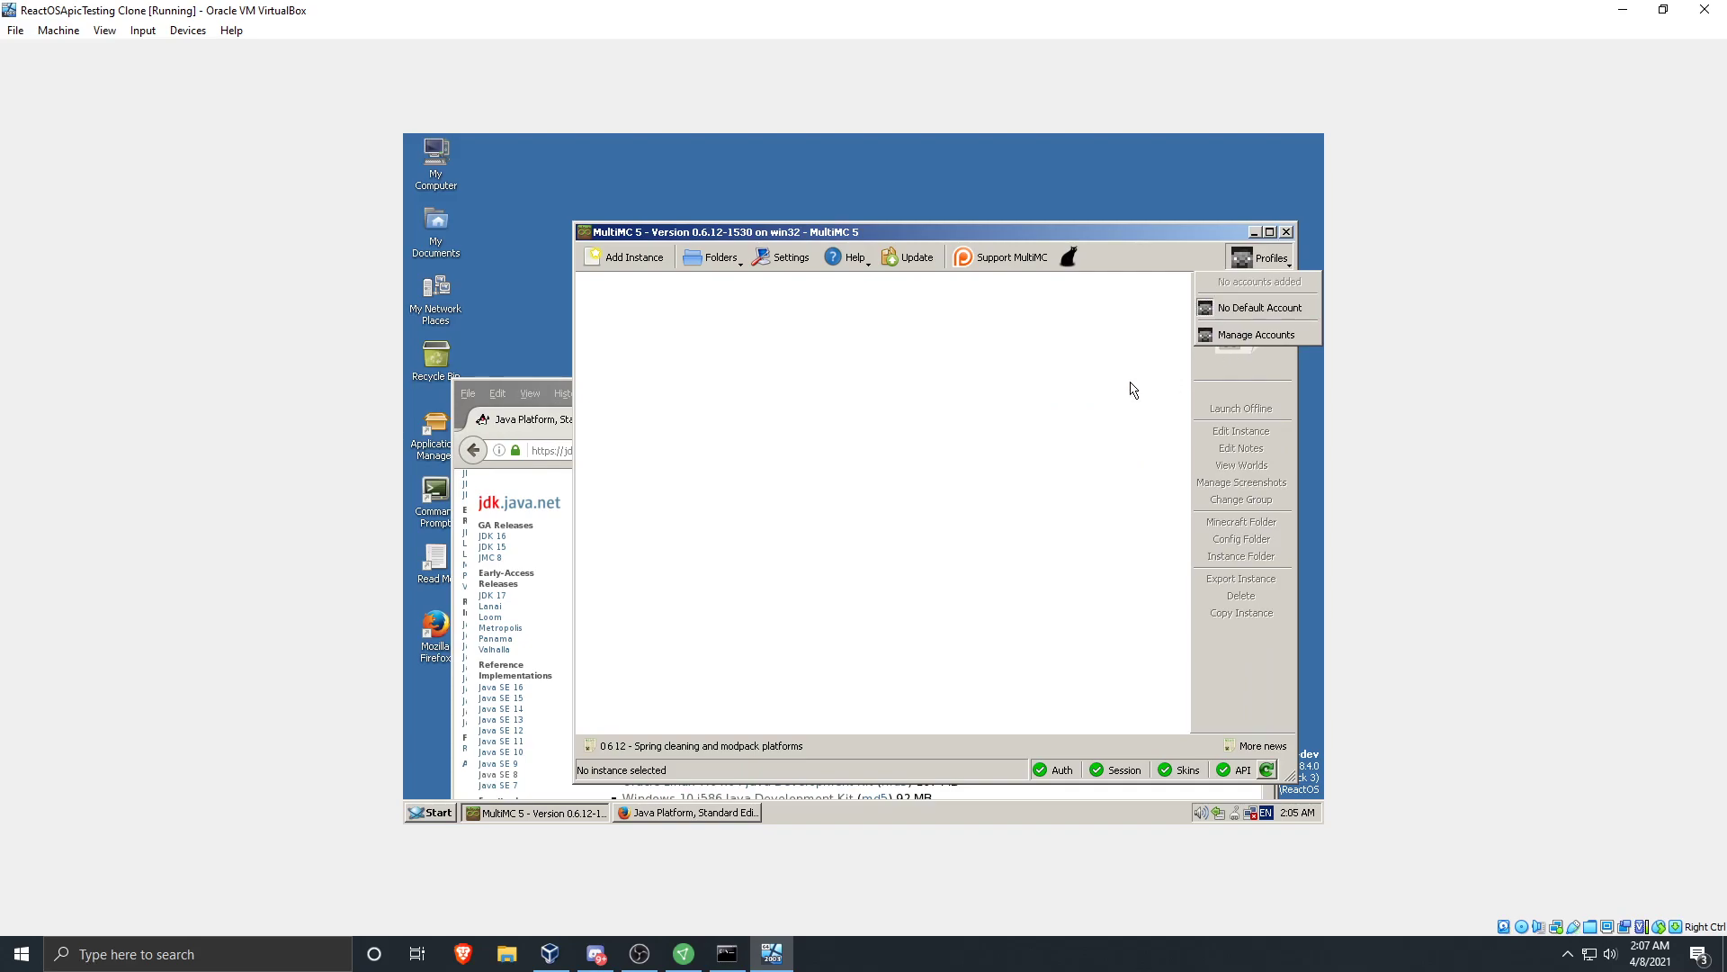
Start adding a new Minecraft account in MultiMC's account manager, then minimize the VirtualBox windows
{"action": "left_click", "coordinate": [1099, 356]}
{"action": "left_click", "coordinate": [1262, 259]}
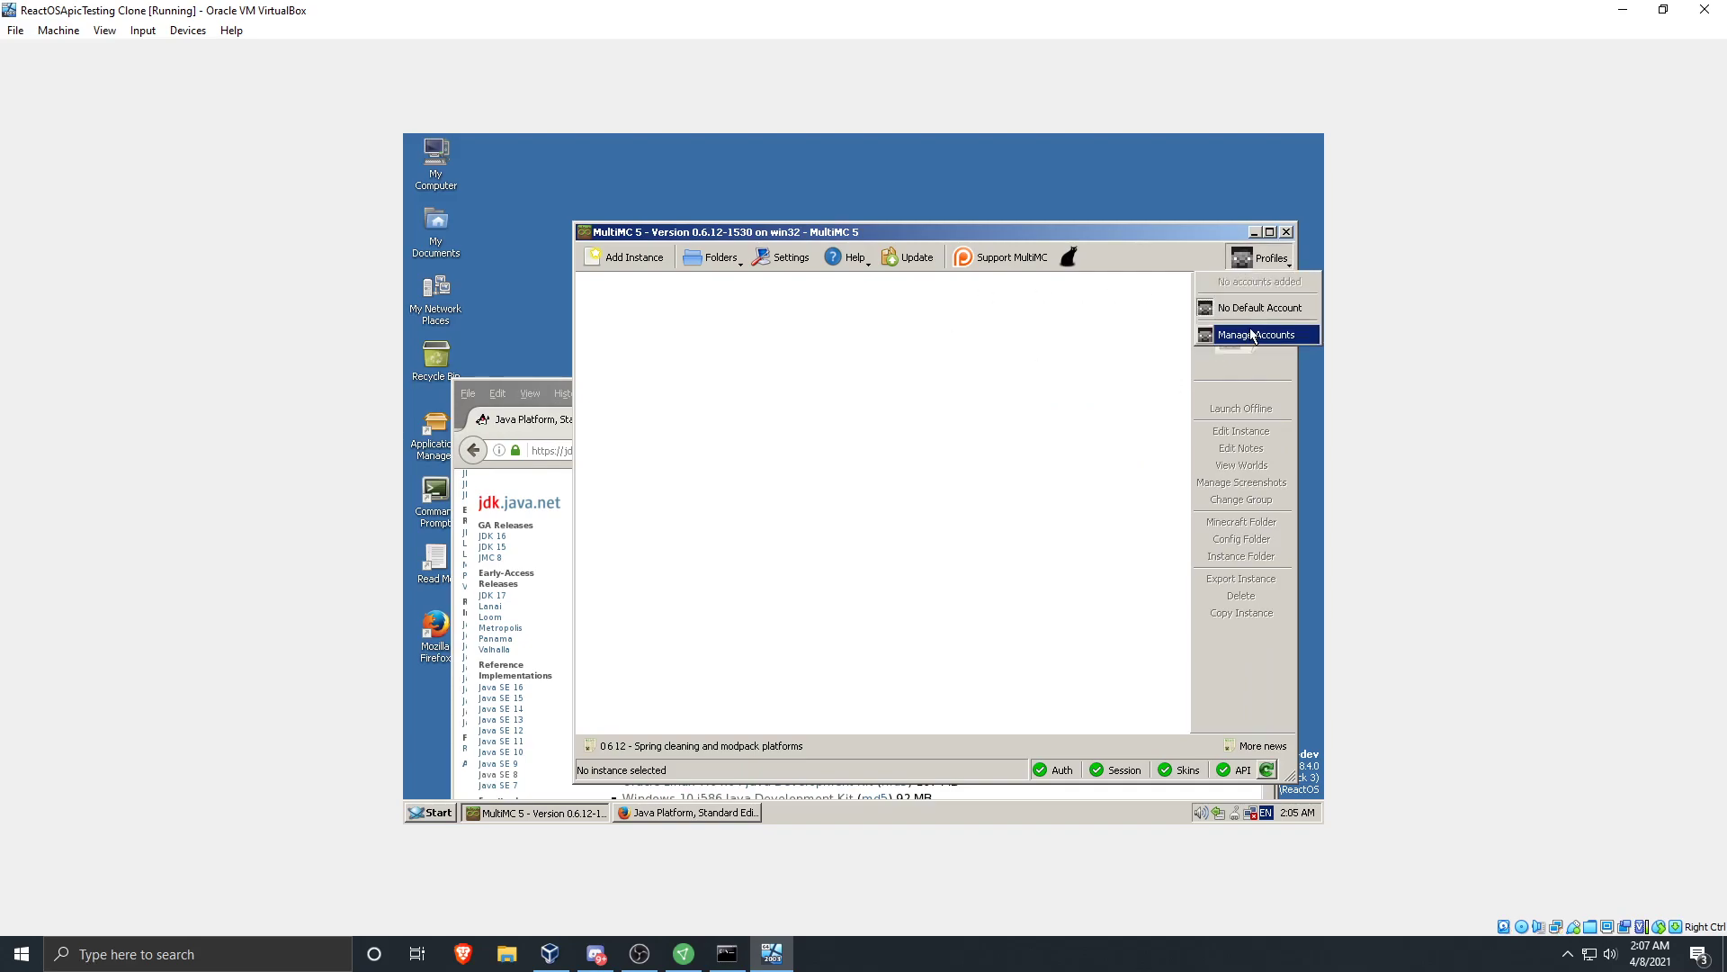
{"action": "left_click", "coordinate": [1255, 333]}
{"action": "left_click", "coordinate": [1127, 302]}
{"action": "left_click", "coordinate": [1622, 10]}
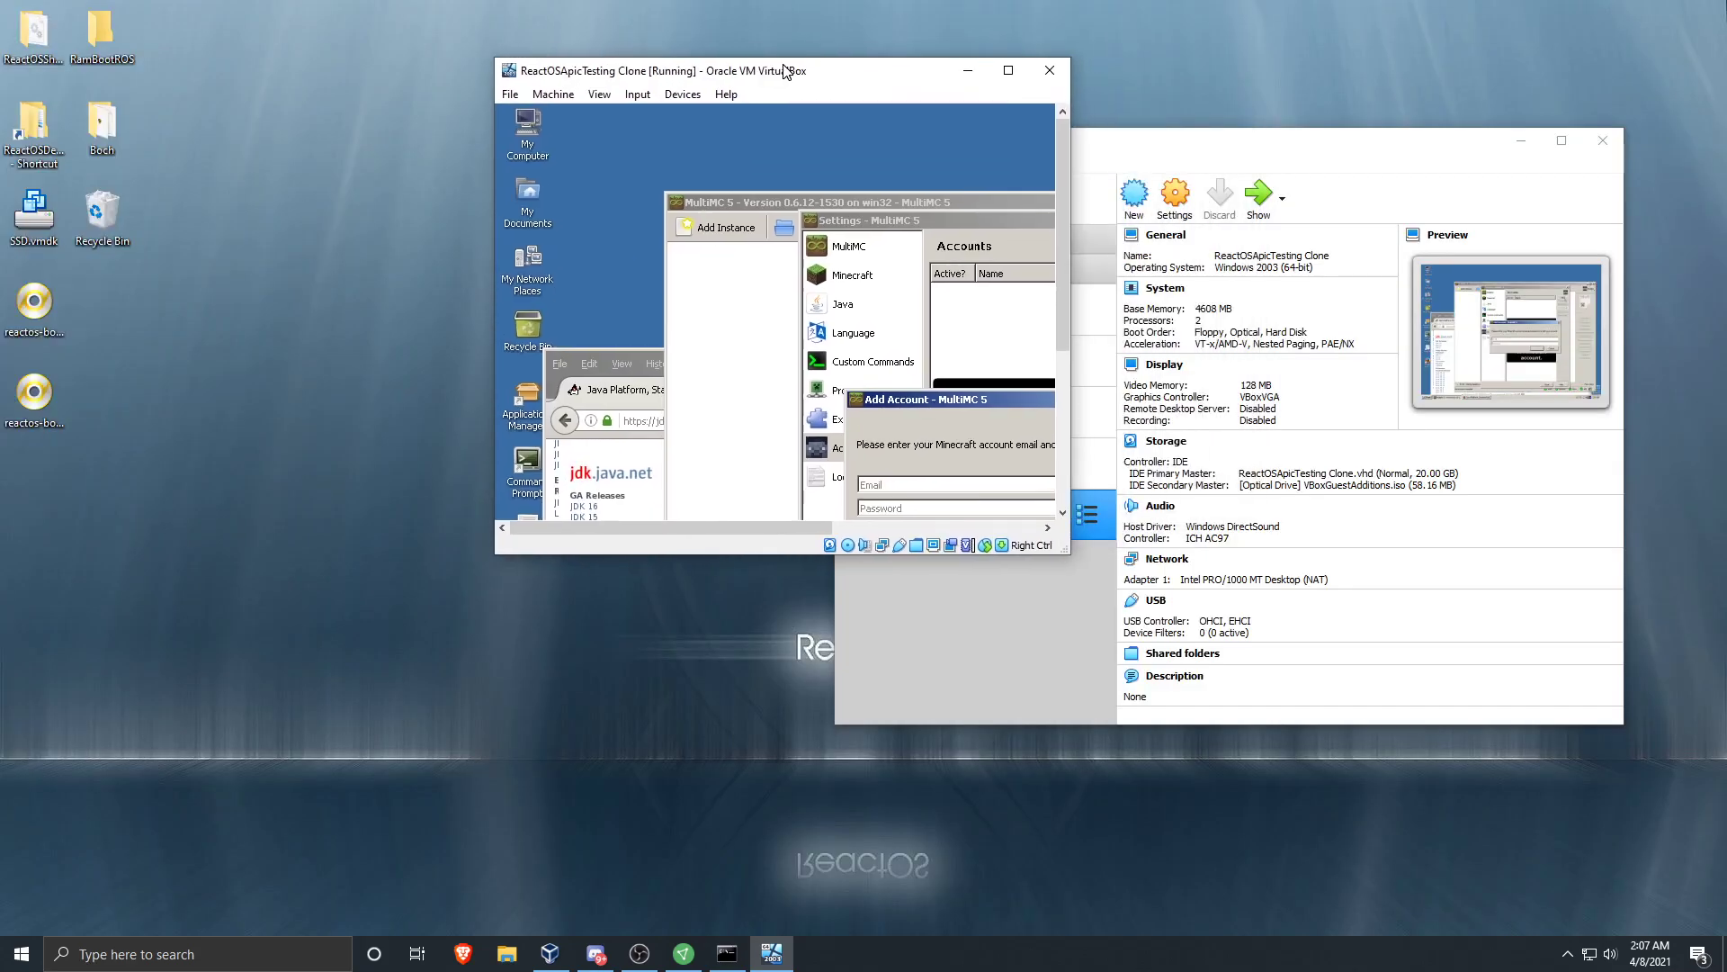
{"action": "left_click", "coordinate": [1521, 141]}
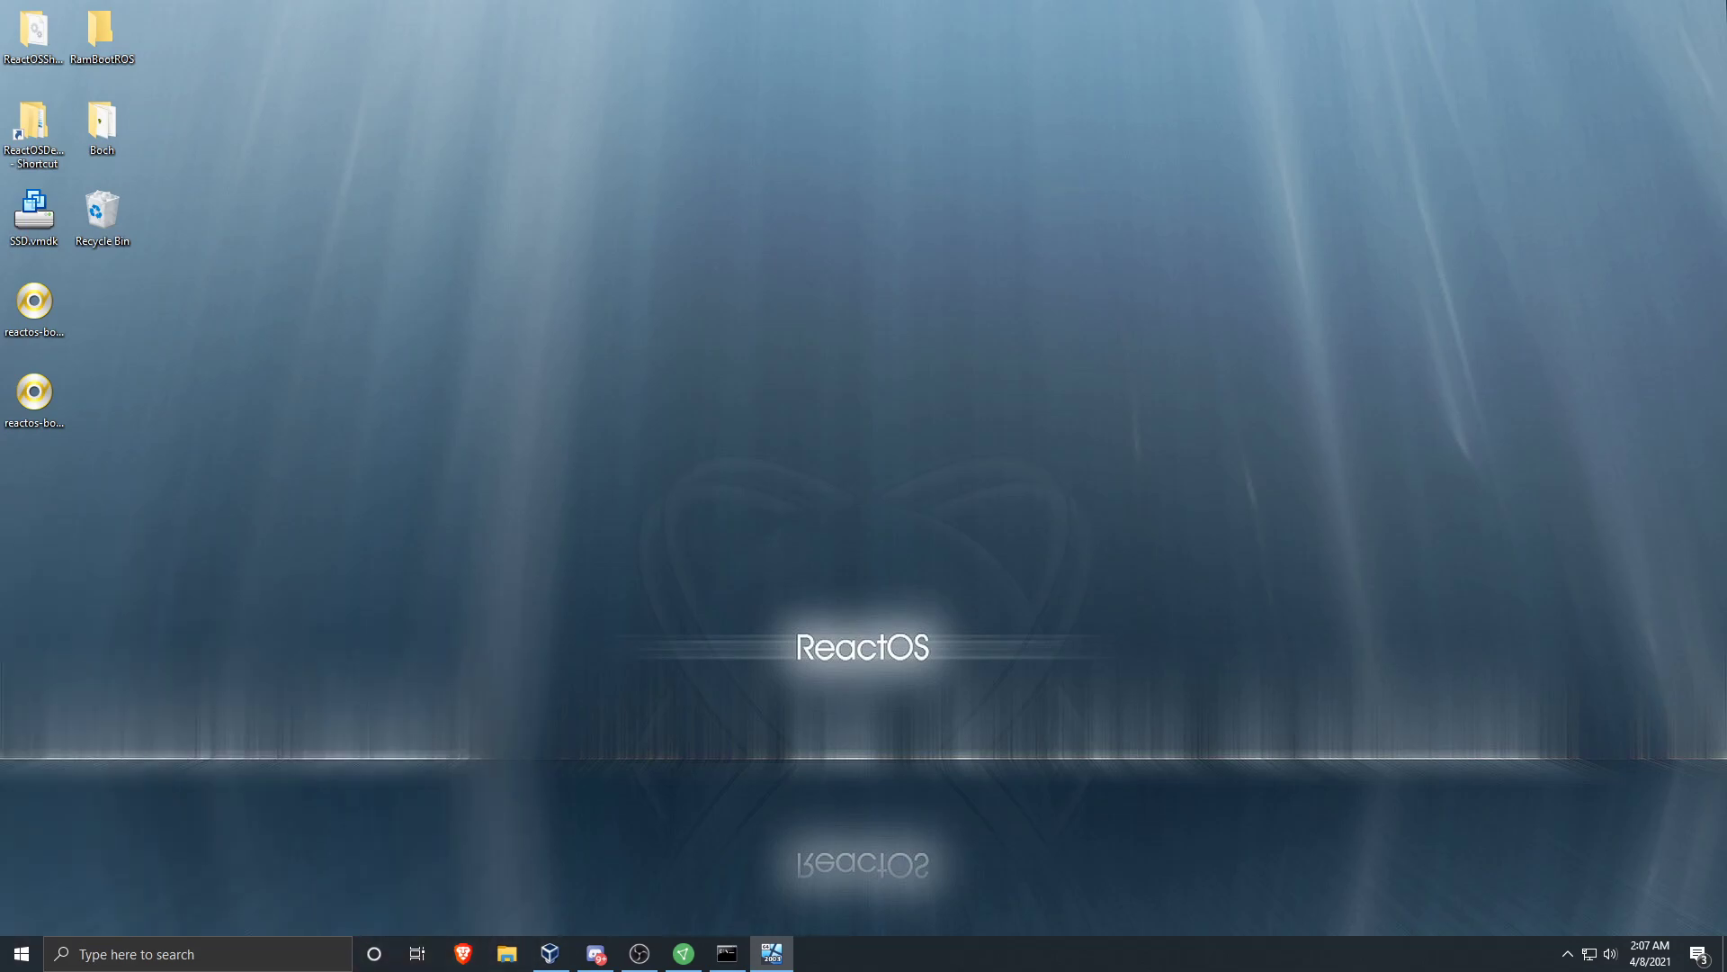
Open the downloaded openjdk-8u41-b04 zip from Firefox's recent downloads
{"action": "key", "text": "alt+Tab"}
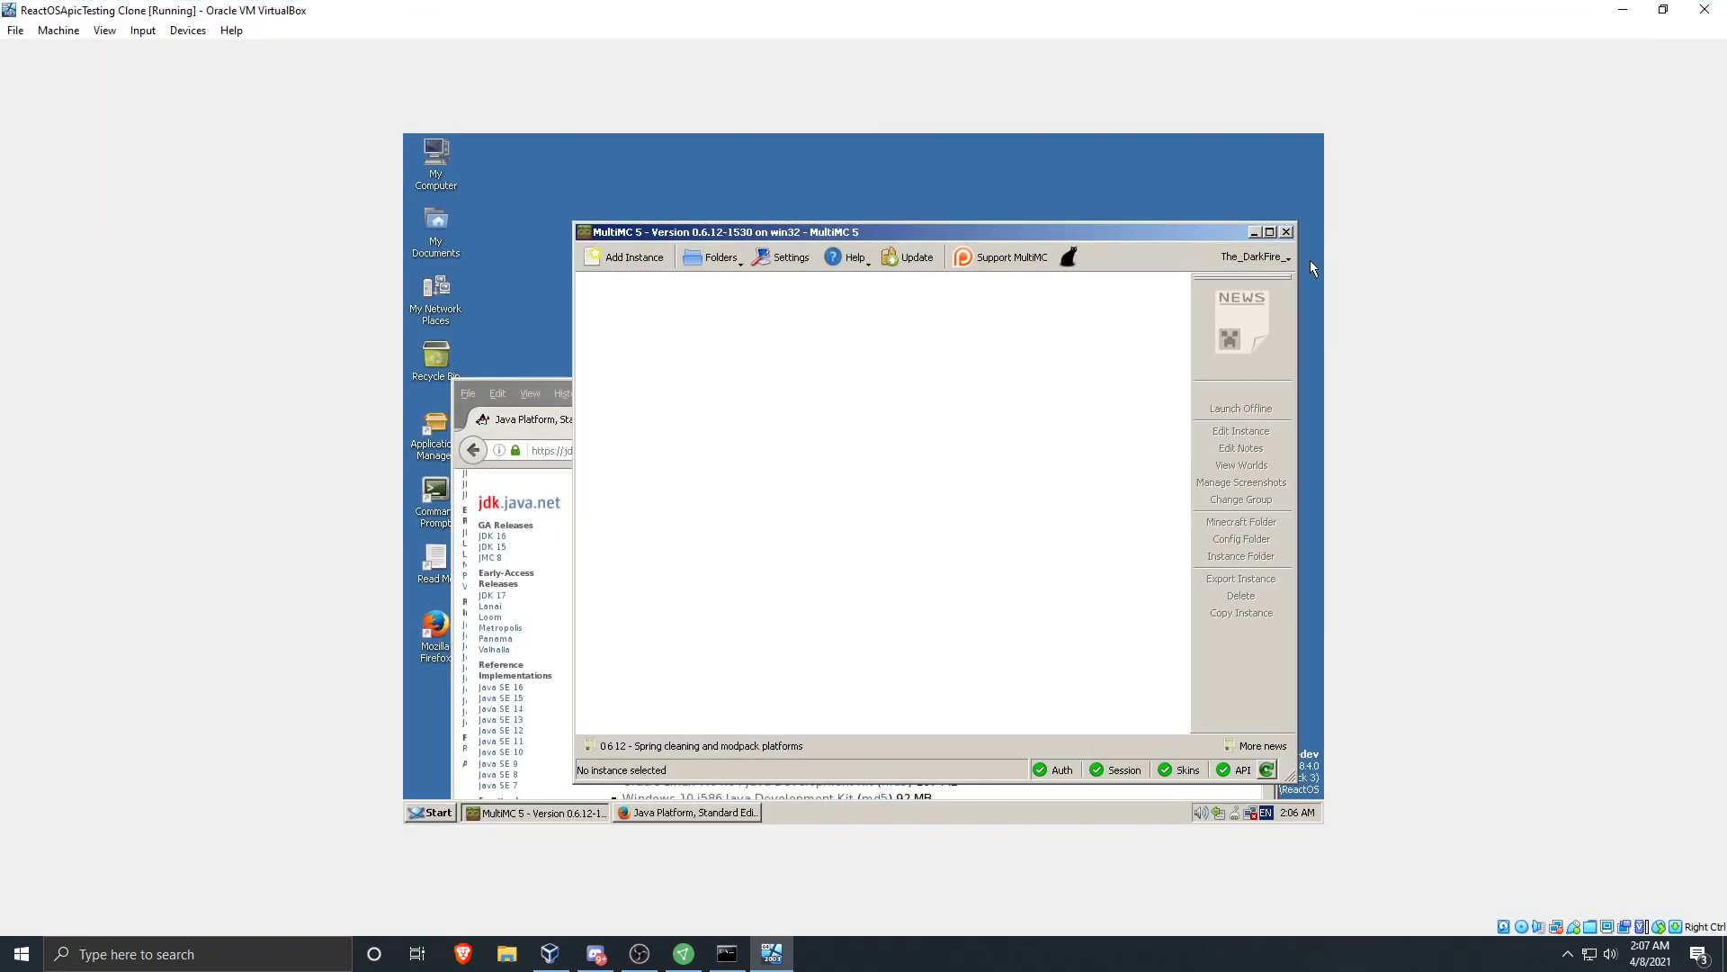
{"action": "left_click", "coordinate": [516, 436]}
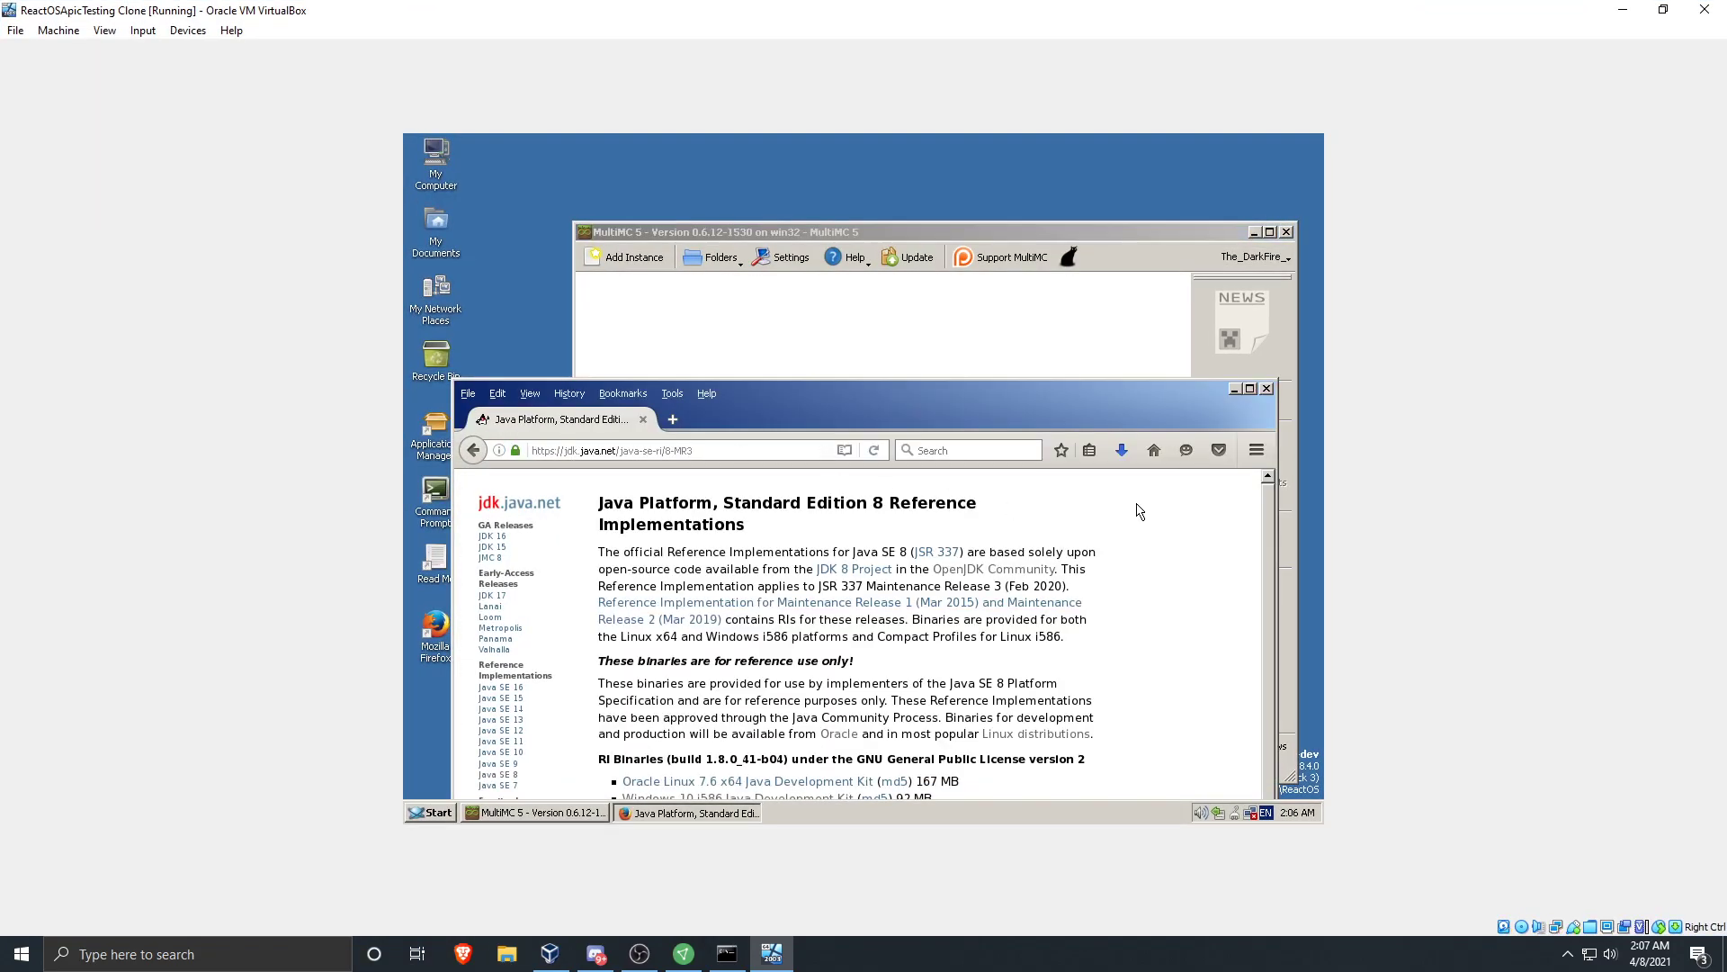
{"action": "left_click", "coordinate": [1089, 450]}
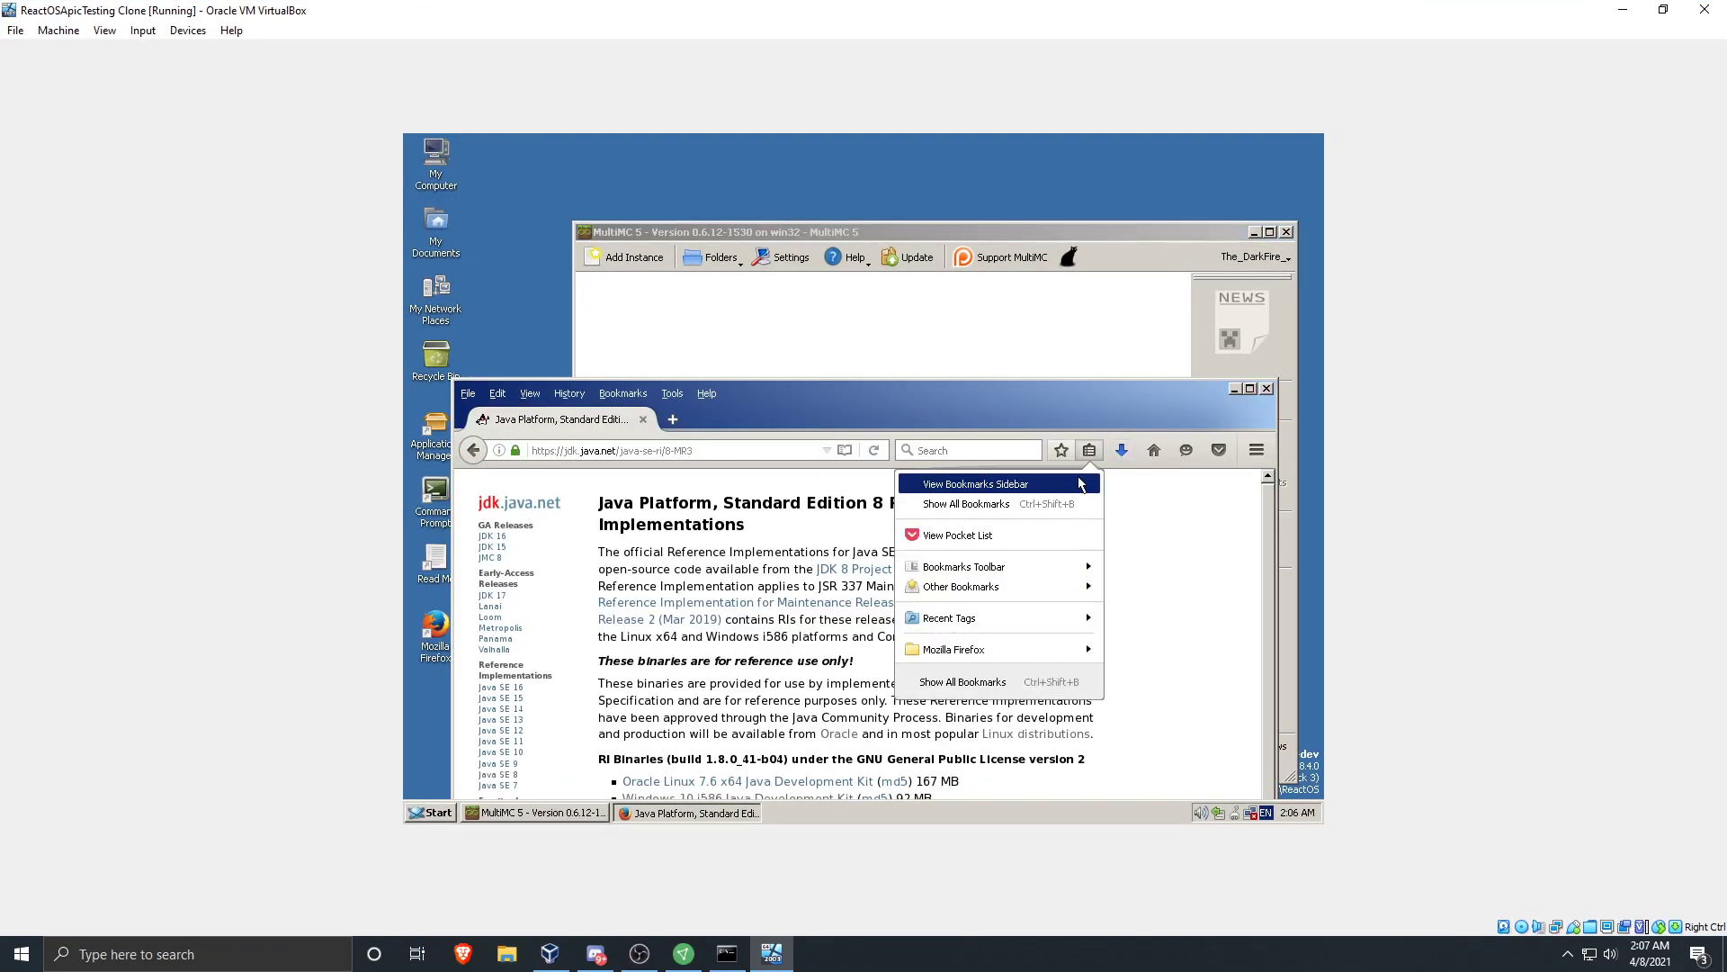
{"action": "left_click", "coordinate": [1122, 450]}
{"action": "left_click", "coordinate": [1007, 490]}
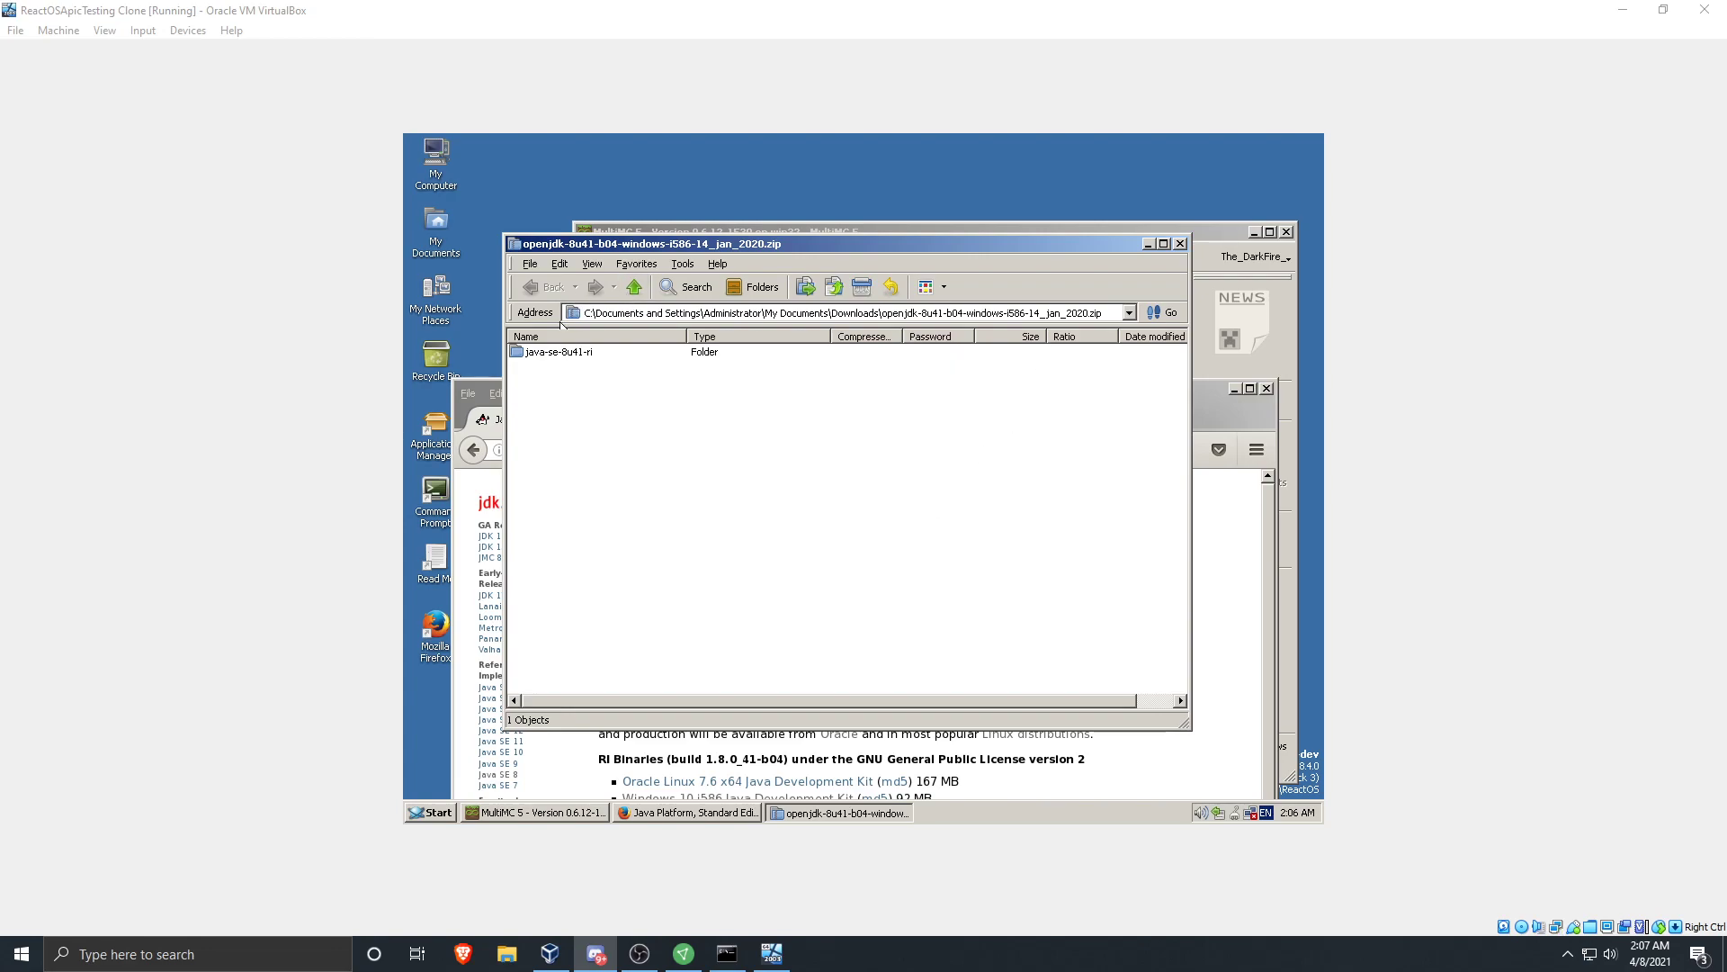
Extract the java-se-8u41-ri folder without showing extracted files, closing Firefox and the zip window
{"action": "right_click", "coordinate": [568, 357]}
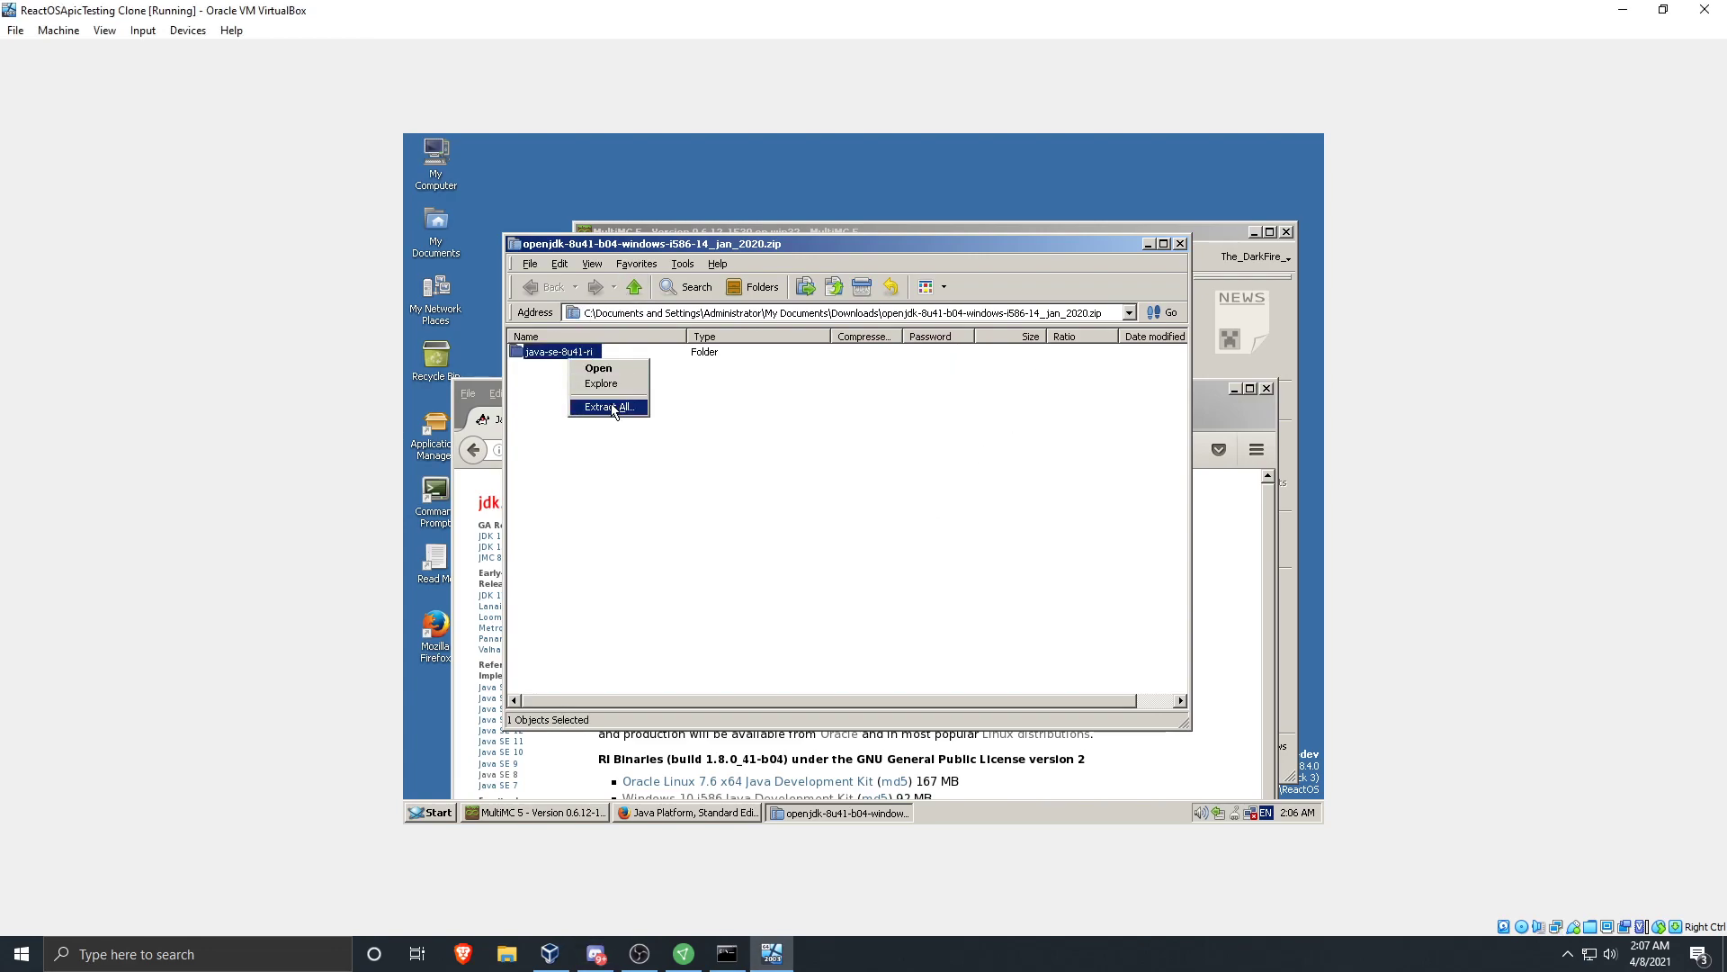
{"action": "left_click", "coordinate": [611, 407]}
{"action": "left_click", "coordinate": [904, 640]}
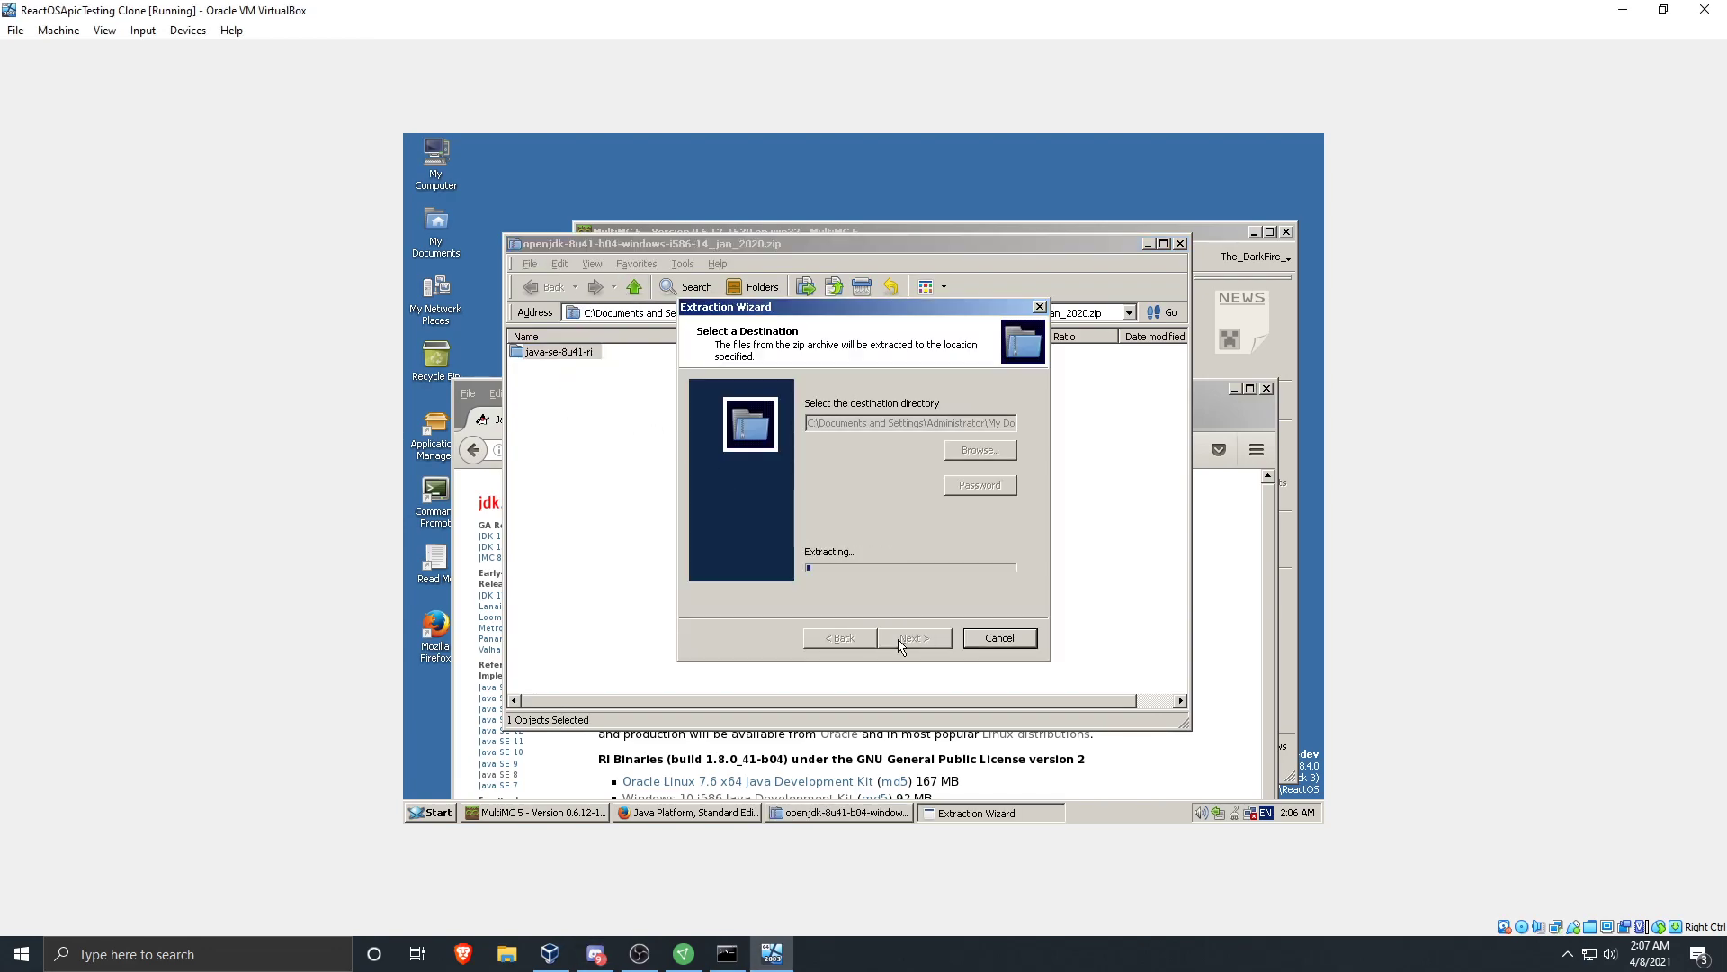
{"action": "left_click", "coordinate": [1219, 448]}
{"action": "left_click", "coordinate": [1250, 387]}
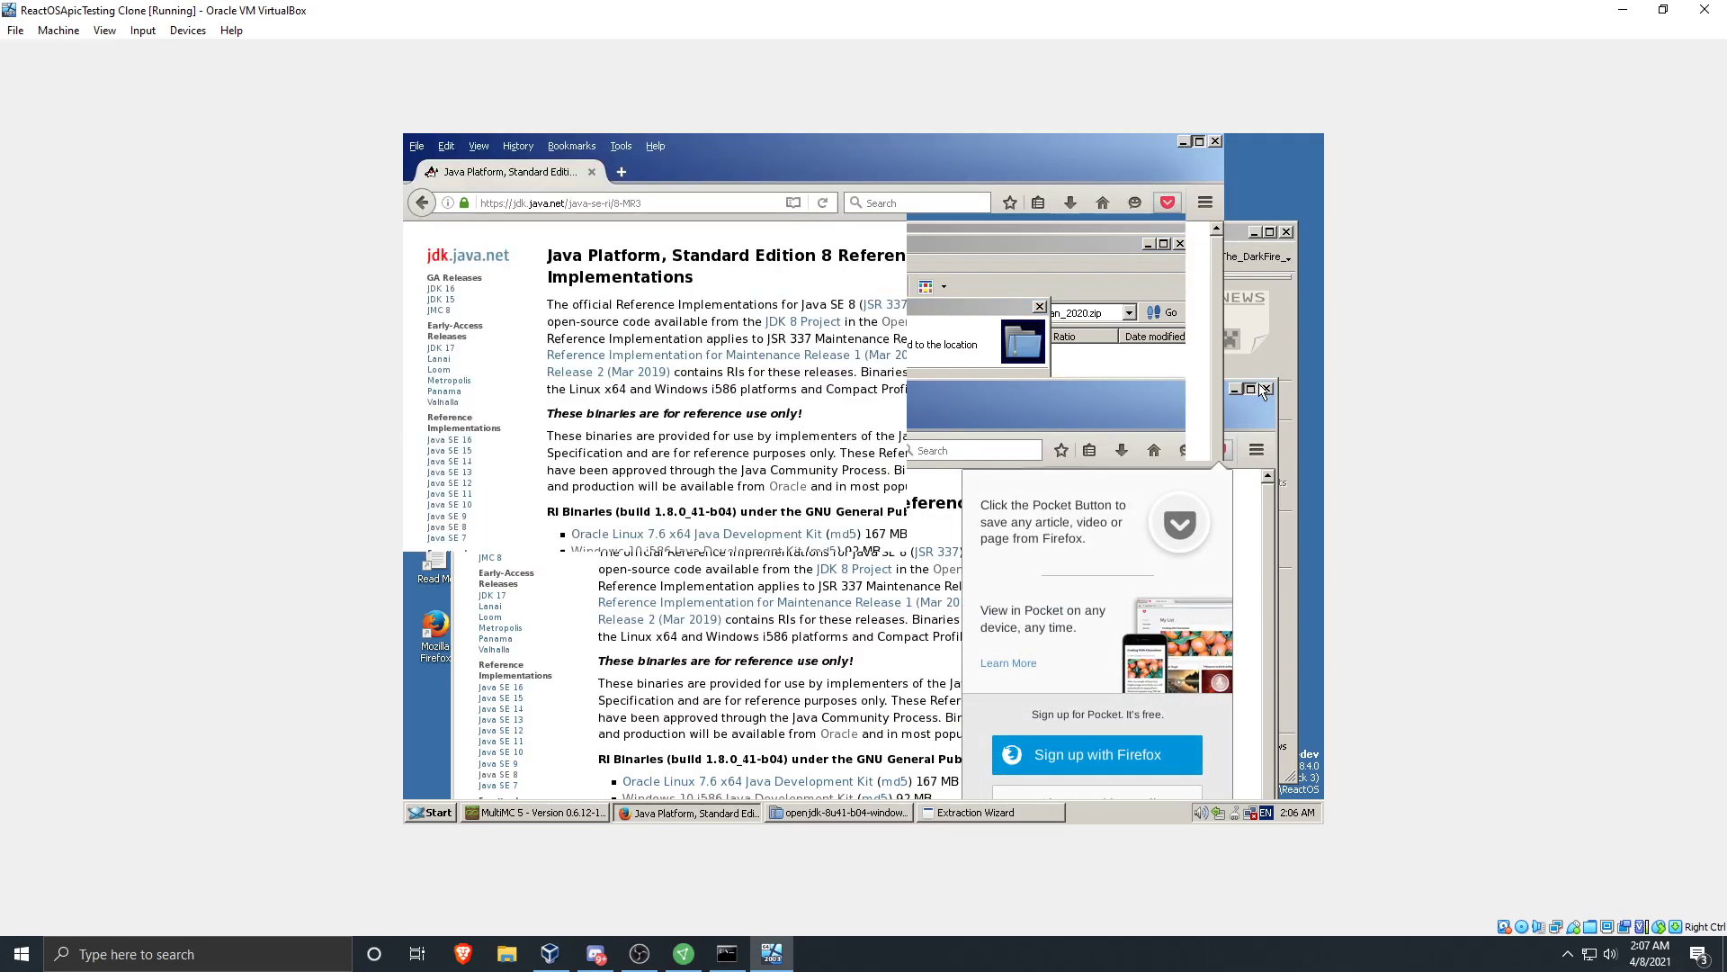
{"action": "left_click", "coordinate": [1315, 143]}
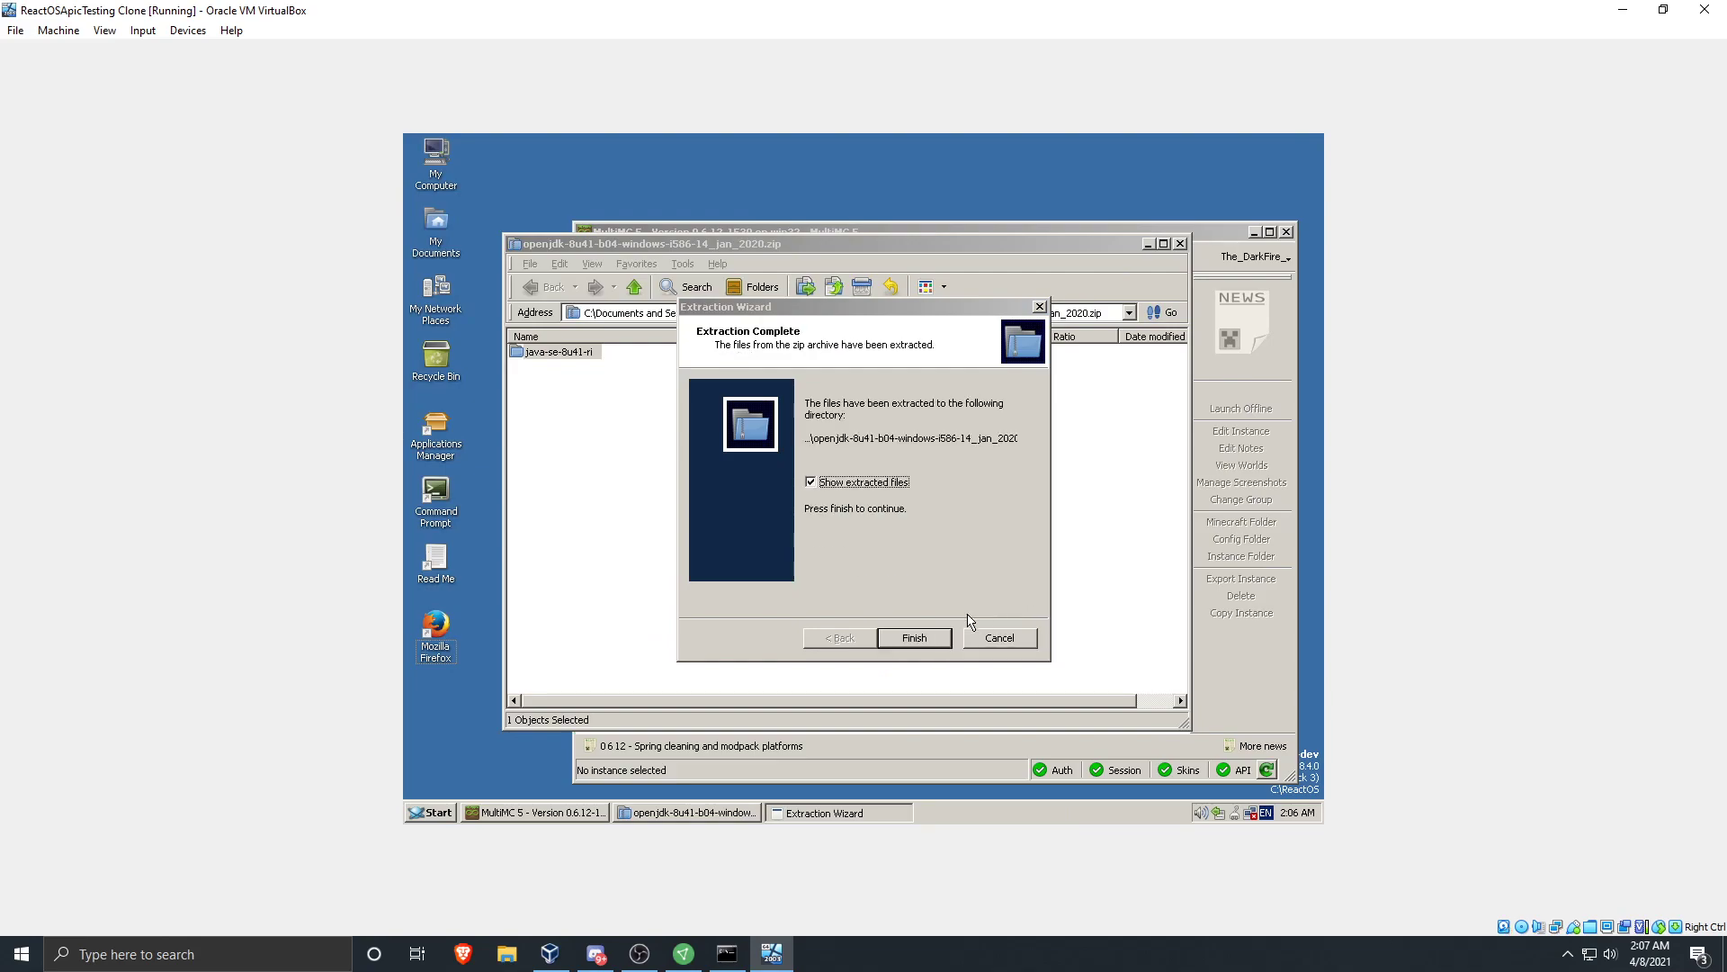
{"action": "left_click", "coordinate": [871, 484]}
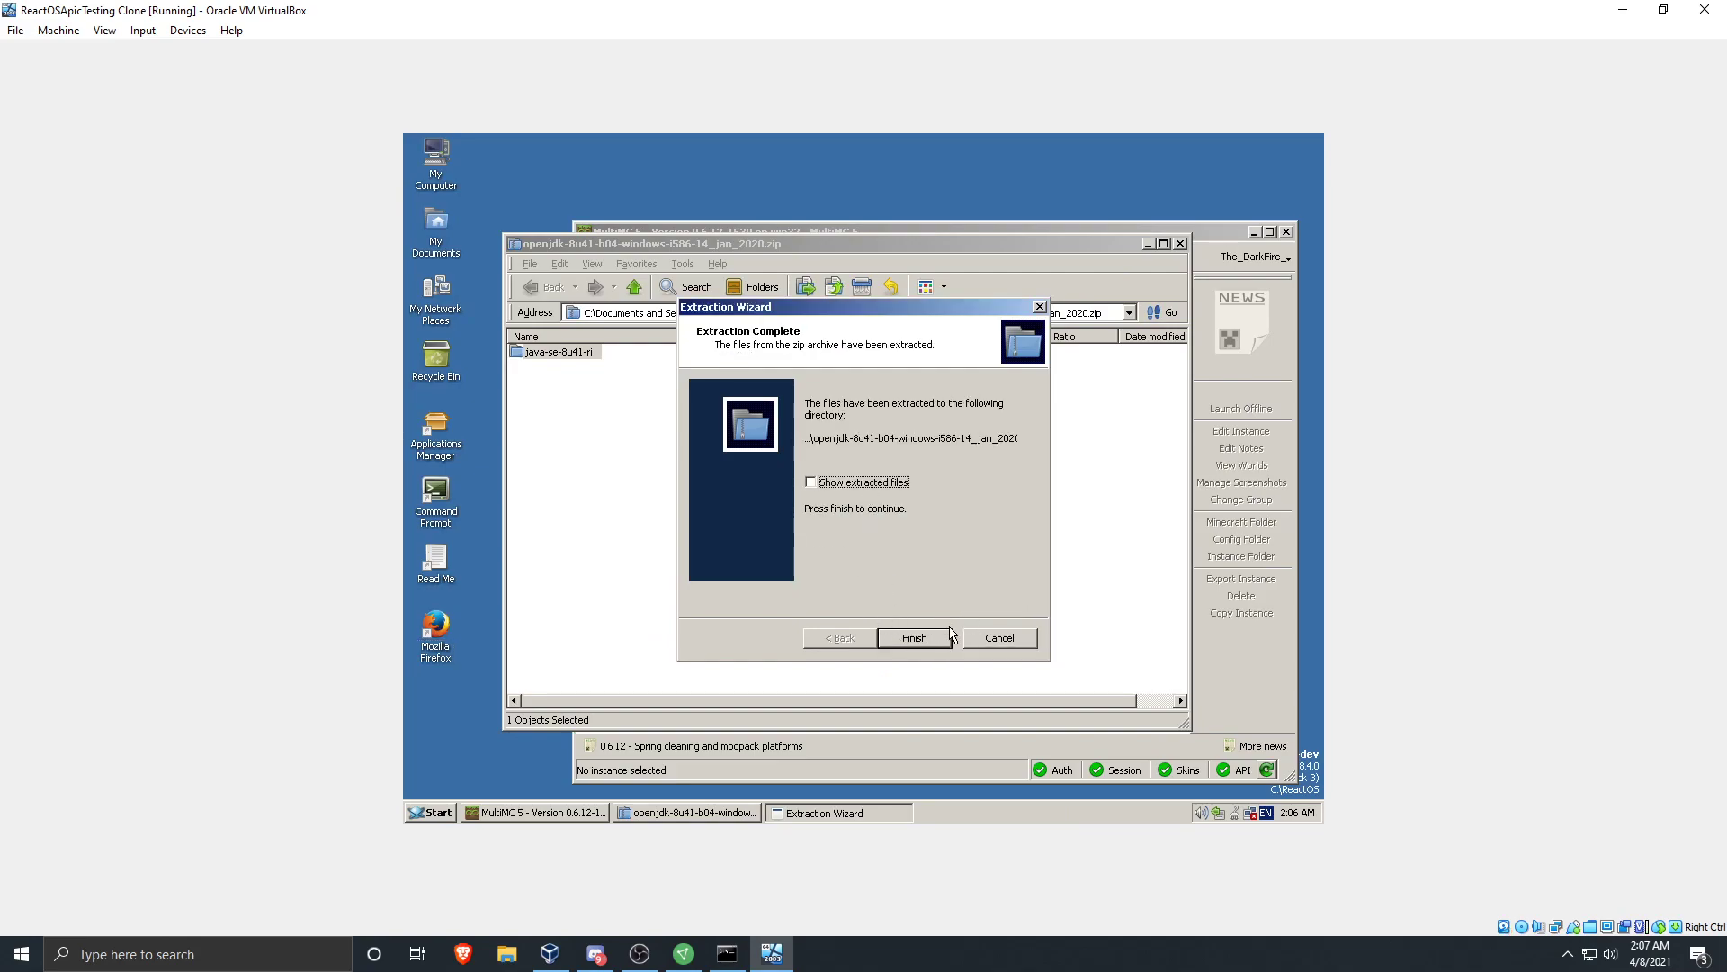
{"action": "left_click", "coordinate": [927, 639]}
{"action": "left_click", "coordinate": [1180, 243]}
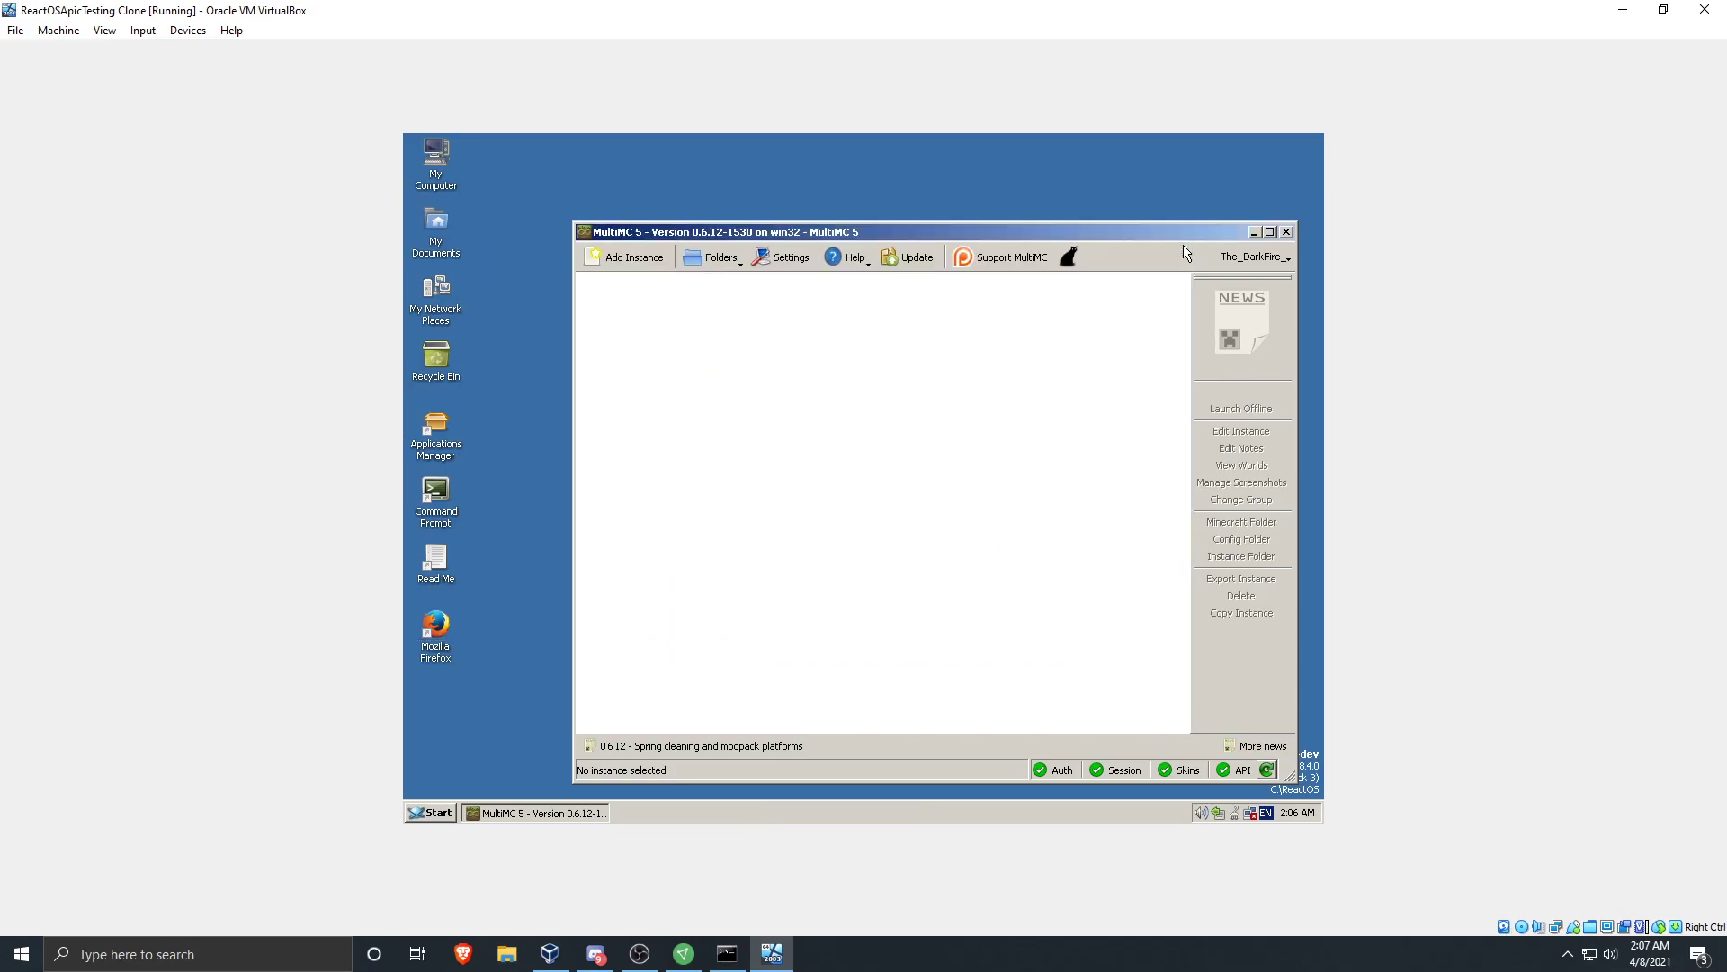
Create a new Vanilla instance using Minecraft version 1.8.9
{"action": "left_click", "coordinate": [627, 256]}
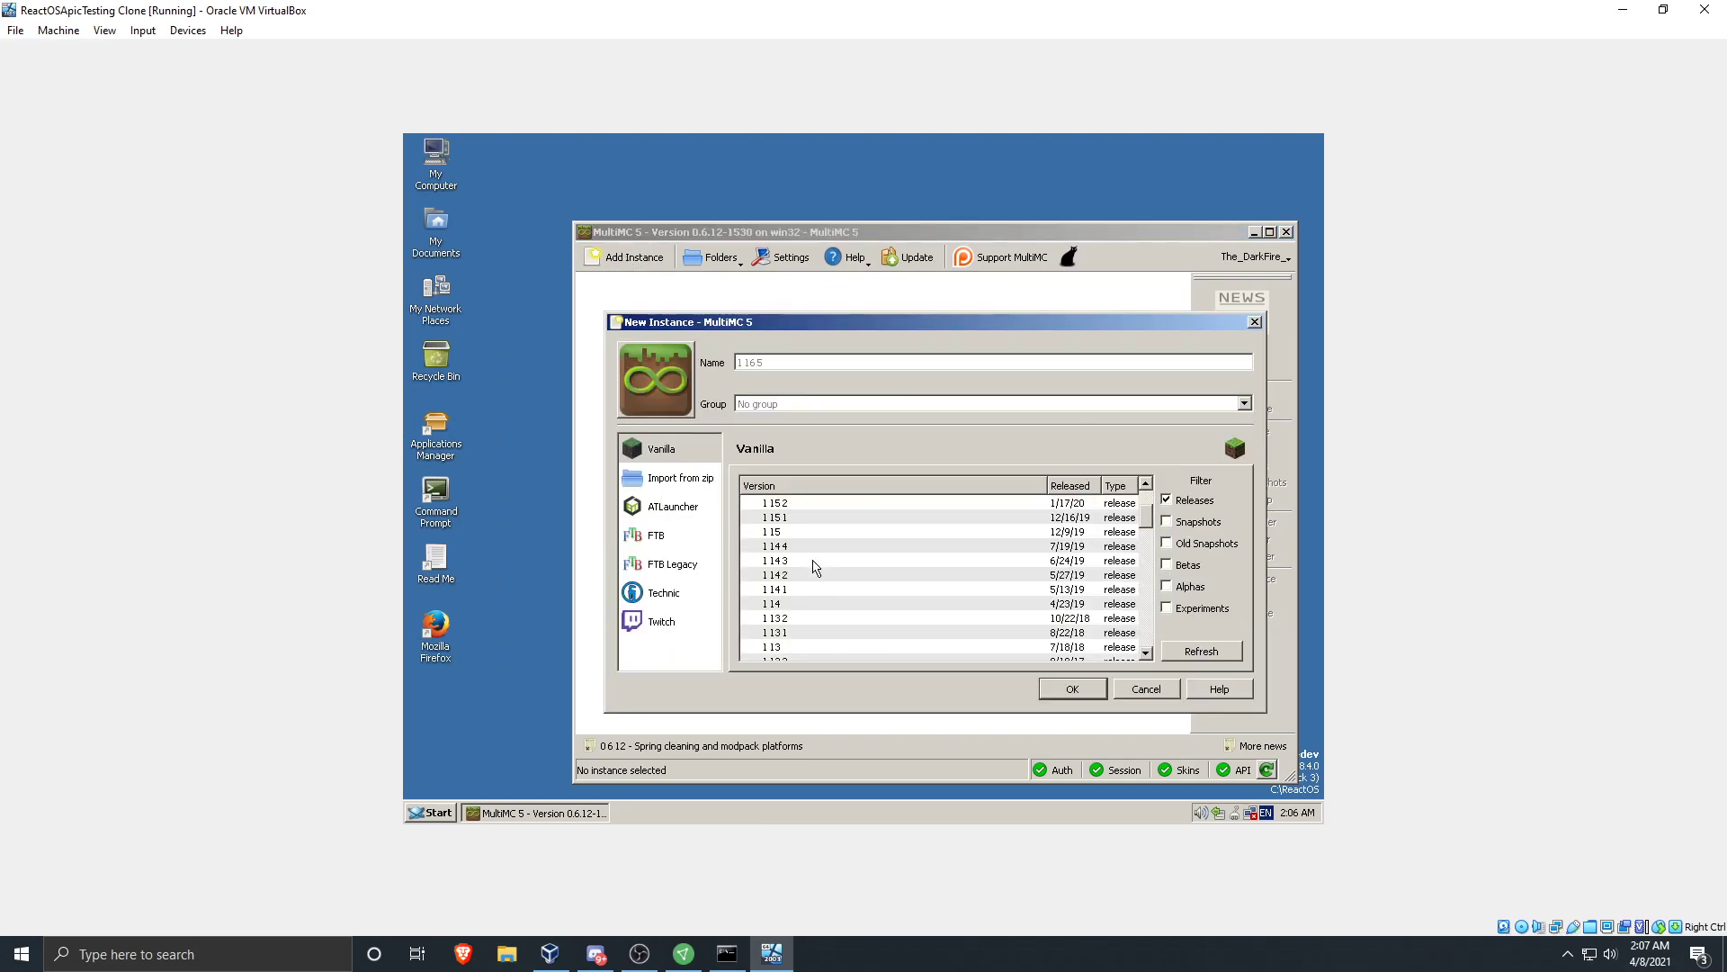
{"action": "scroll", "coordinate": [808, 612], "scroll_direction": "down", "scroll_amount": 8}
{"action": "scroll", "coordinate": [803, 610], "scroll_direction": "down", "scroll_amount": 2}
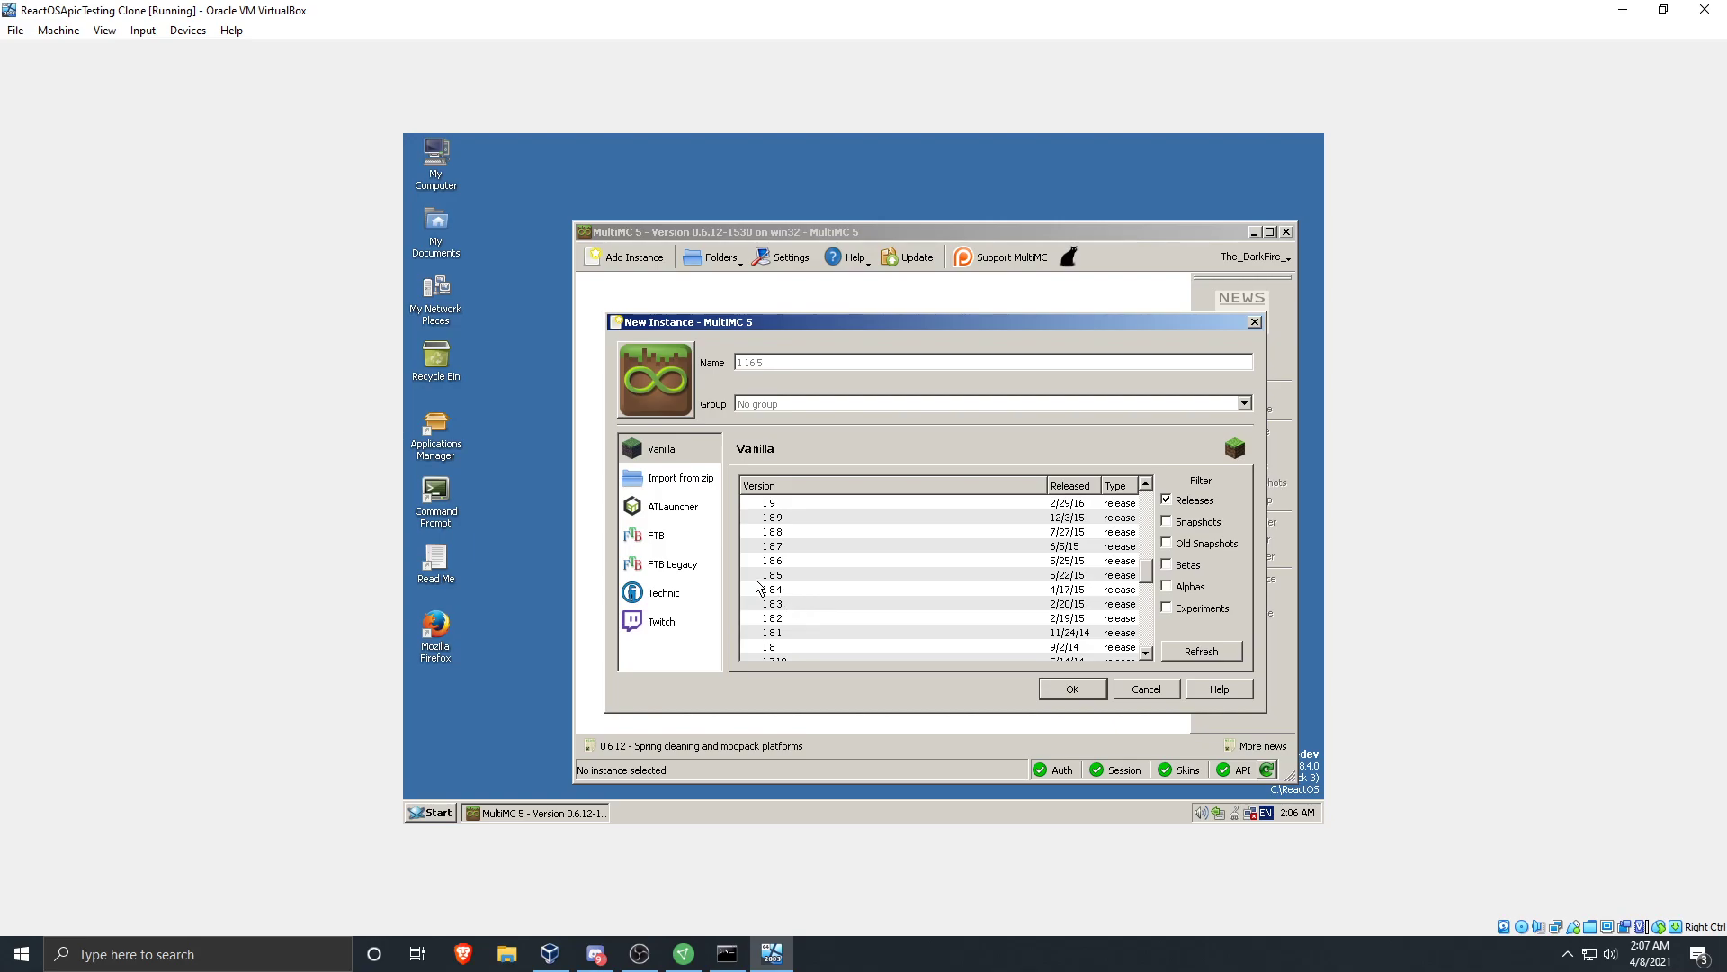
{"action": "left_click", "coordinate": [766, 519]}
{"action": "left_click", "coordinate": [1064, 687]}
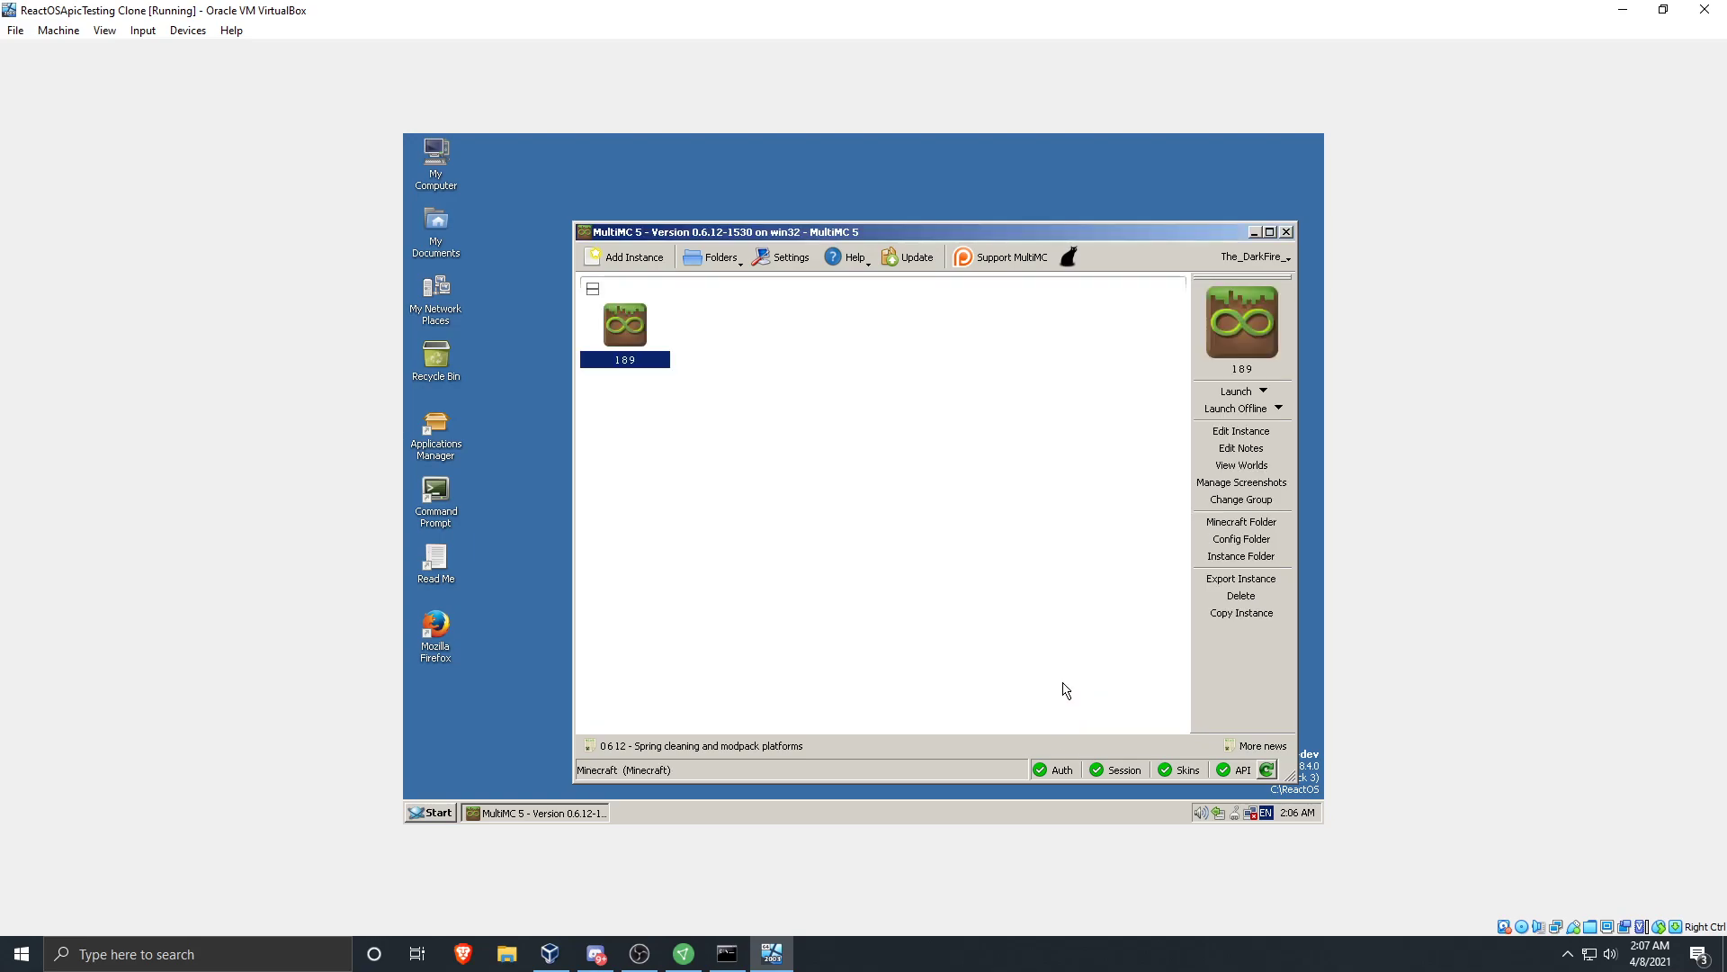
In the 1.8.9 instance's settings, enable the Java installation override and browse for an executable
{"action": "left_click", "coordinate": [1241, 431]}
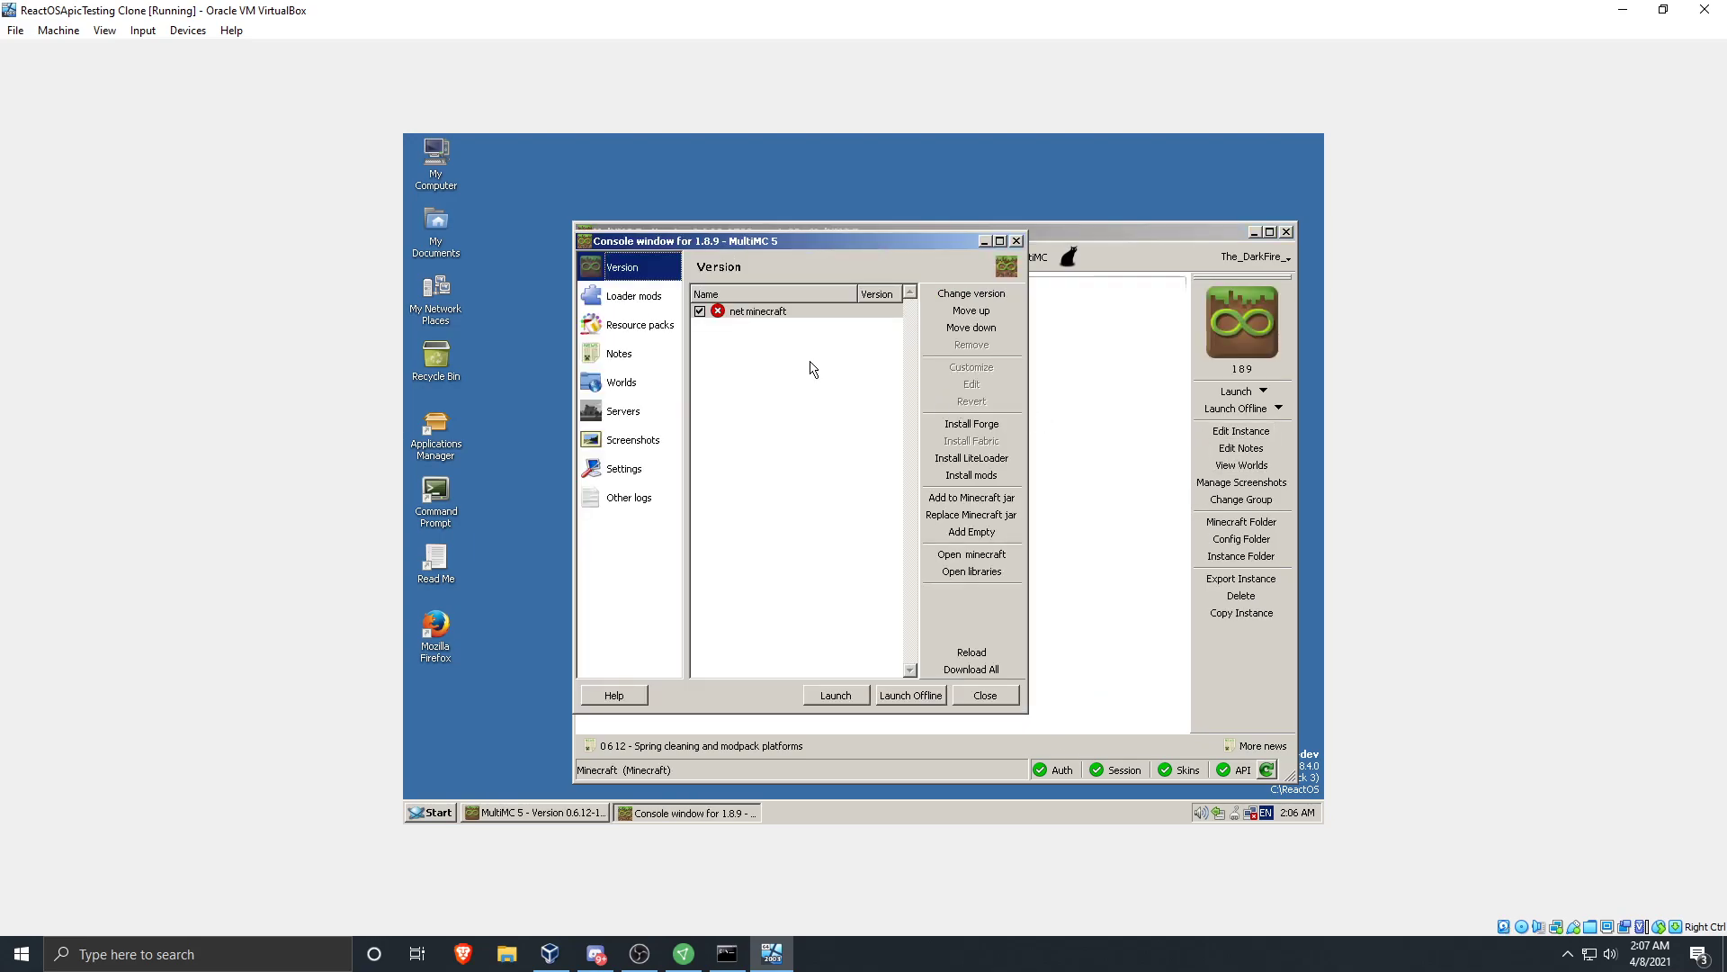
{"action": "left_click", "coordinate": [644, 406]}
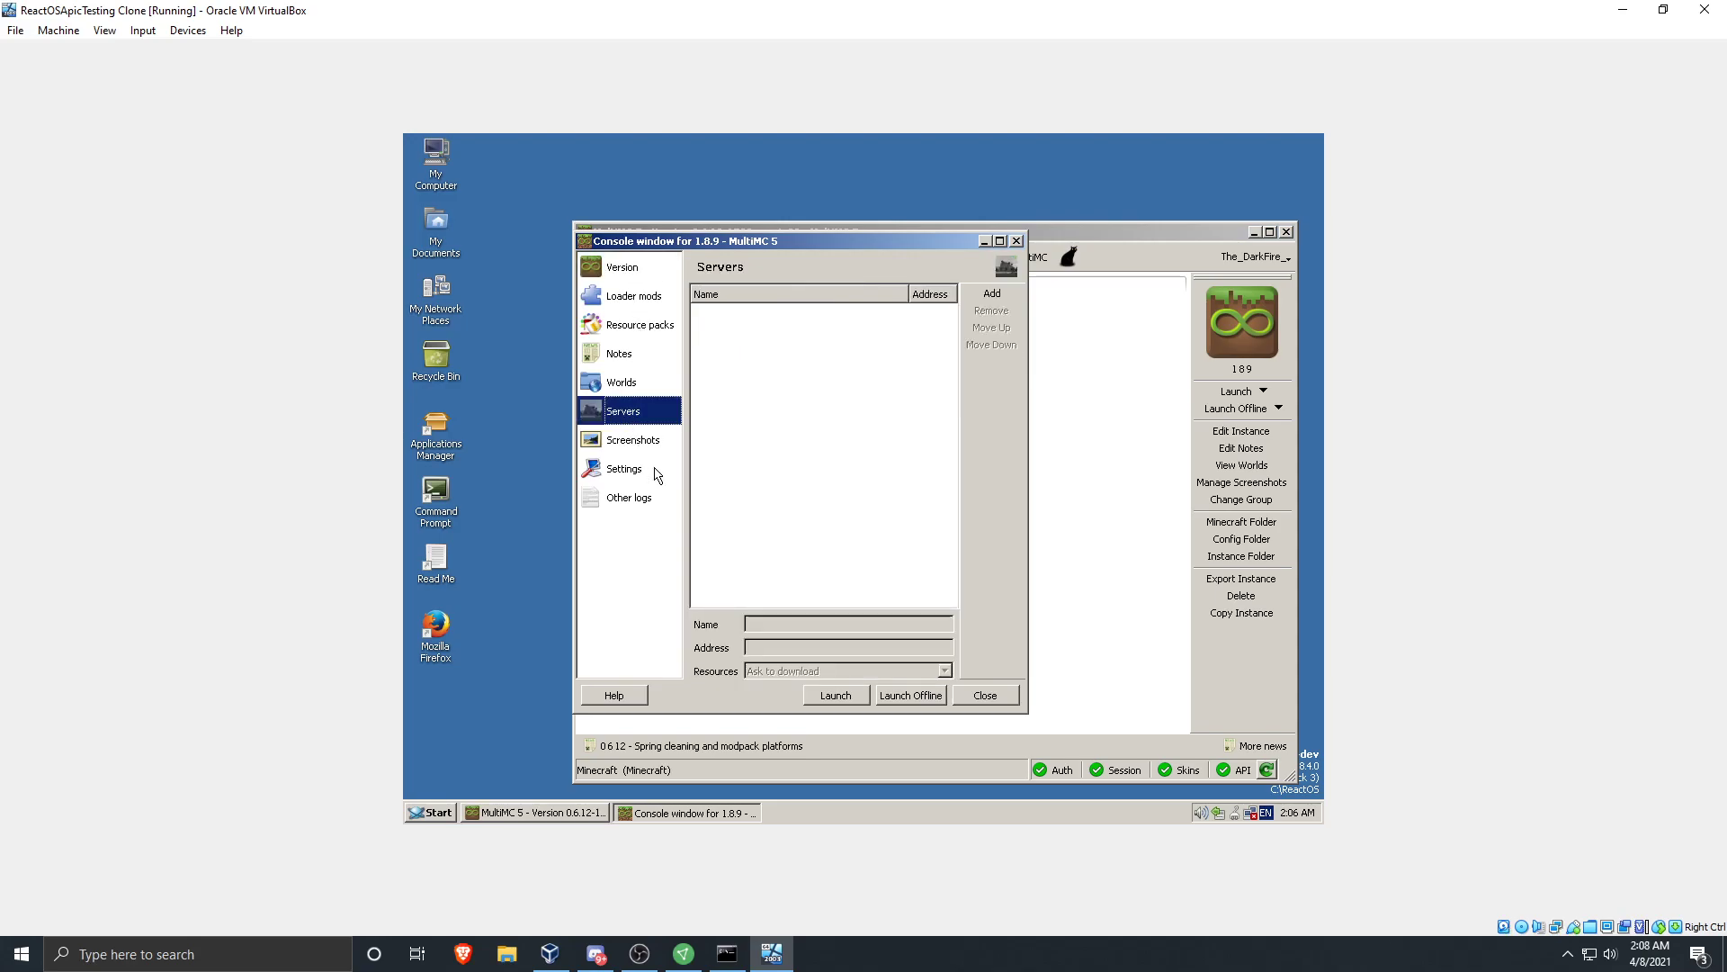
{"action": "left_click", "coordinate": [655, 470]}
{"action": "left_click", "coordinate": [757, 365]}
{"action": "left_click", "coordinate": [843, 415]}
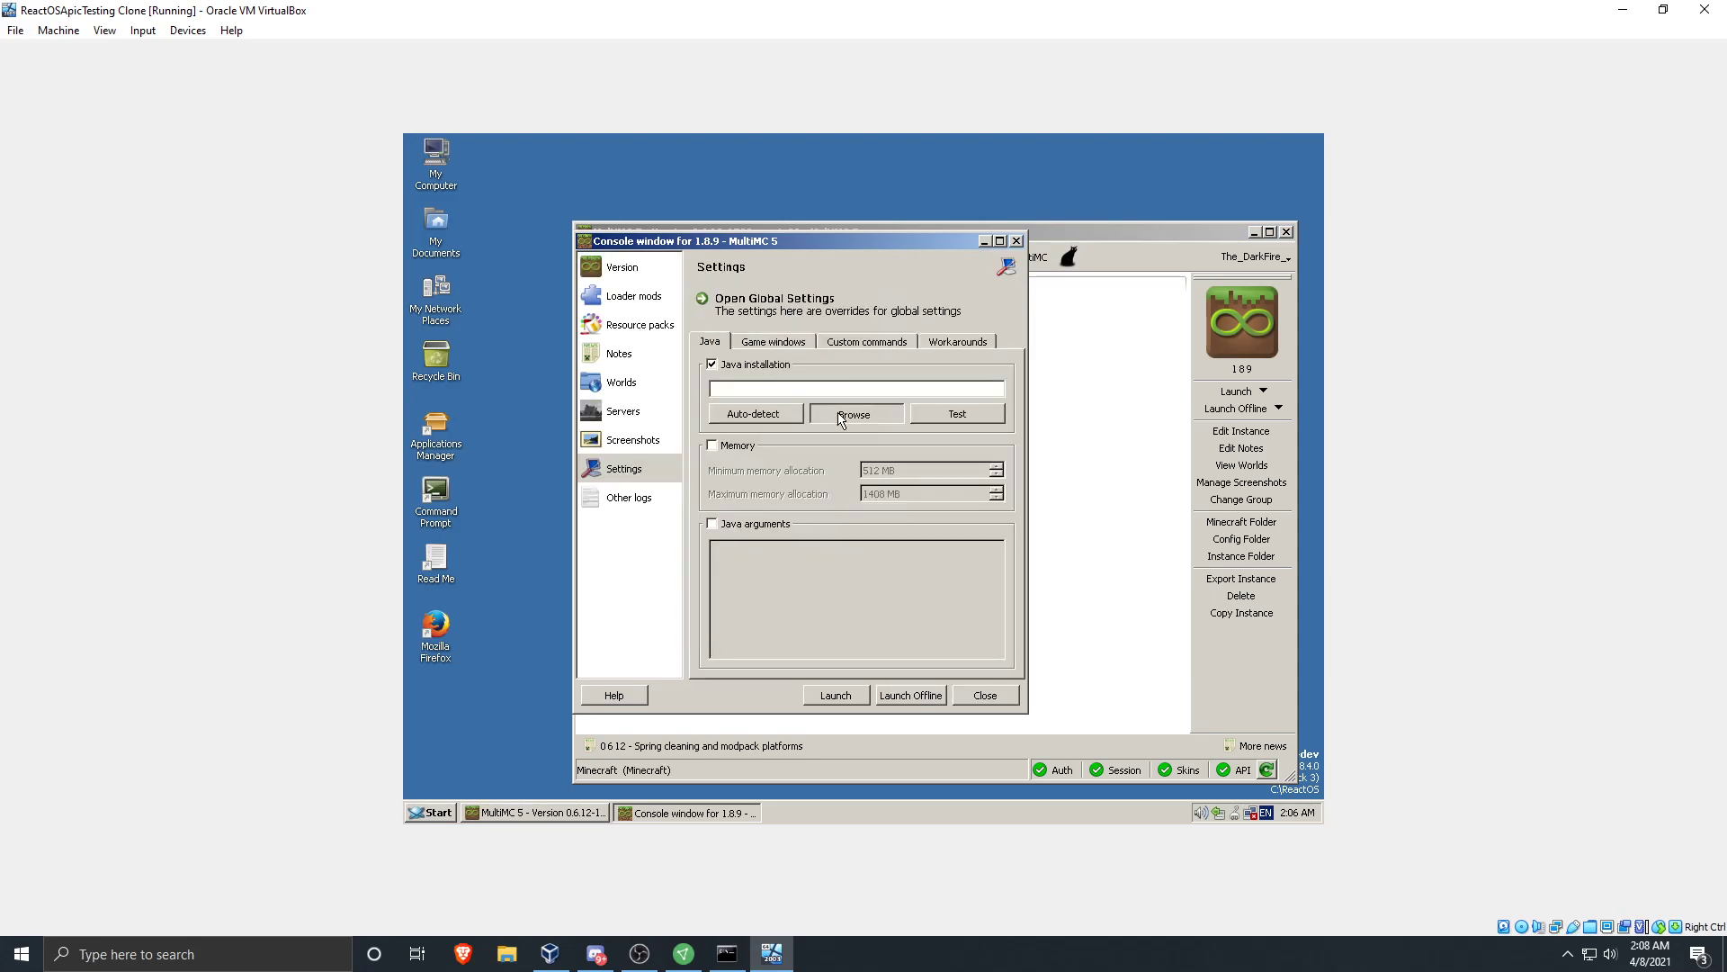
Select javaw.exe from Downloads\openjdk\java-se-8u41-ri\jre as the instance's Java executable
{"action": "left_click", "coordinate": [618, 417]}
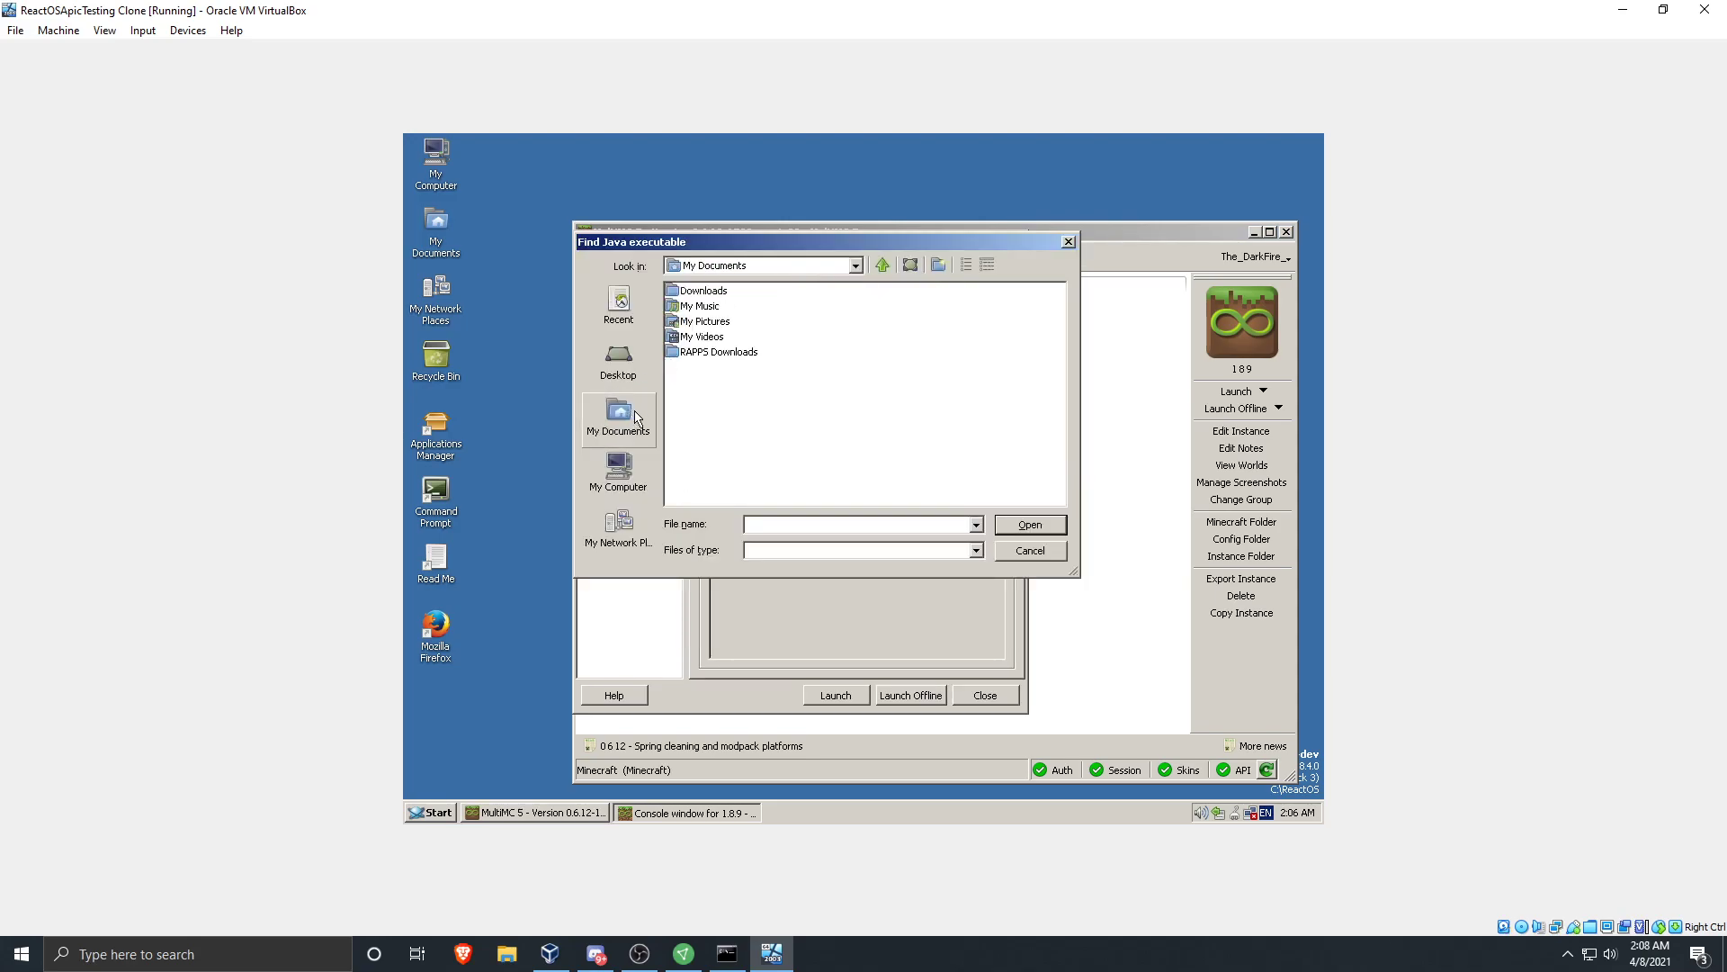
{"action": "left_click", "coordinate": [706, 293]}
{"action": "double_click", "coordinate": [707, 294]}
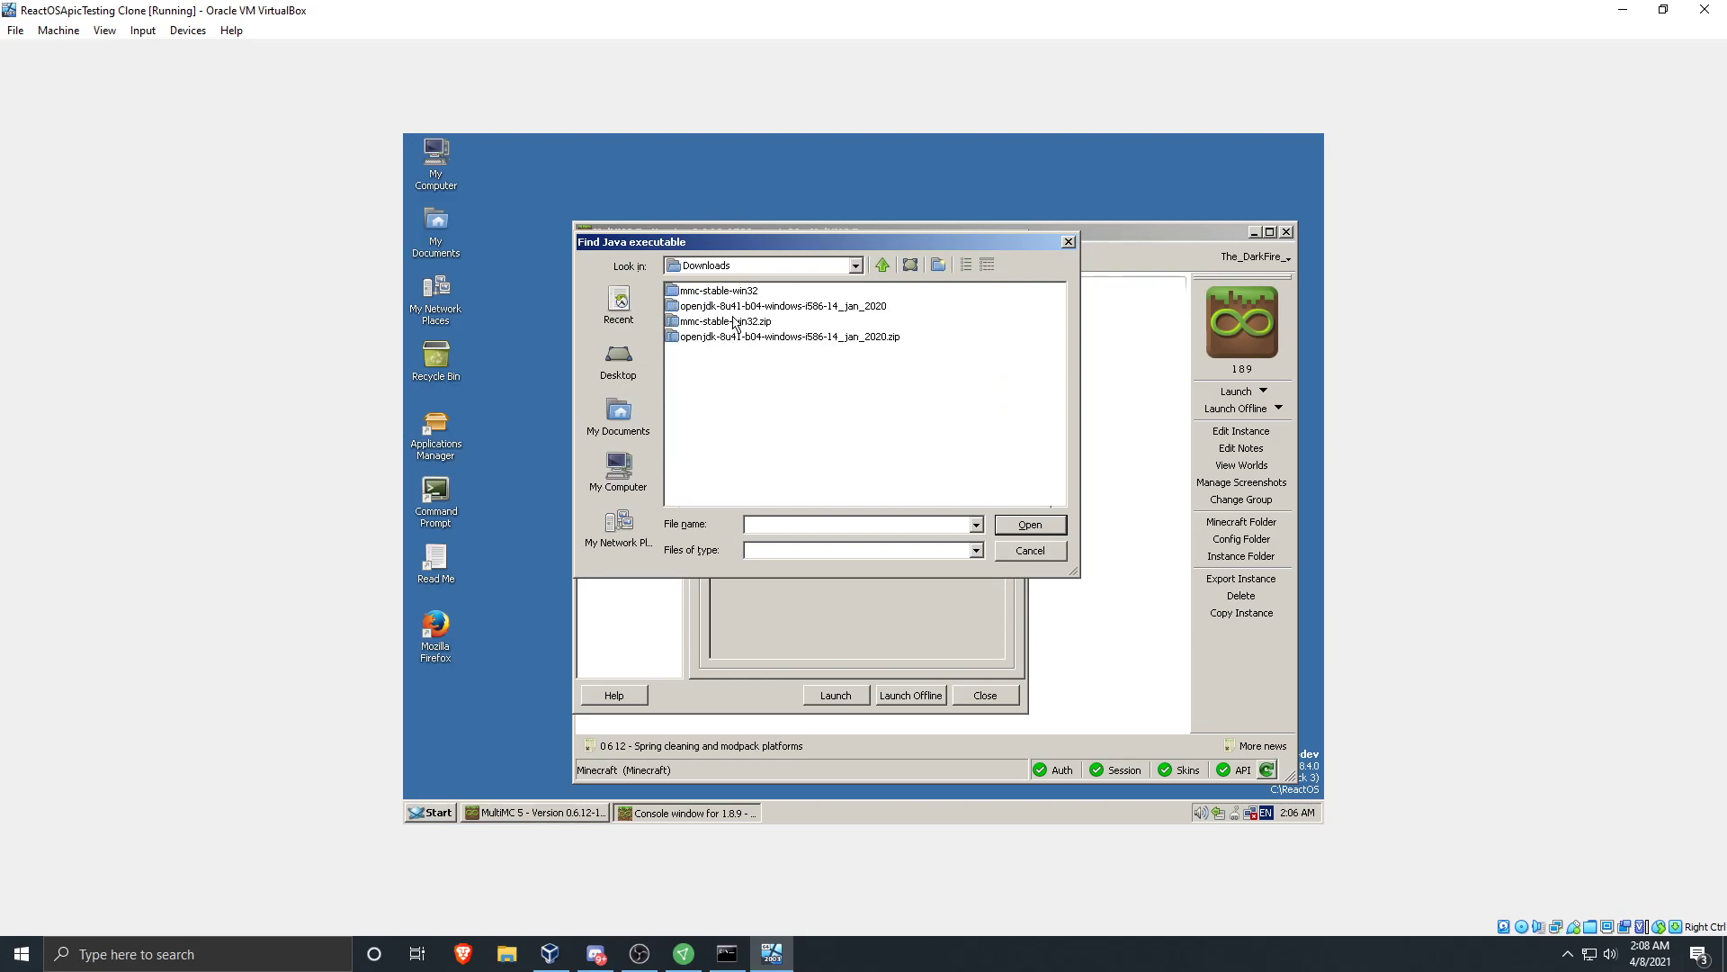
{"action": "double_click", "coordinate": [758, 307]}
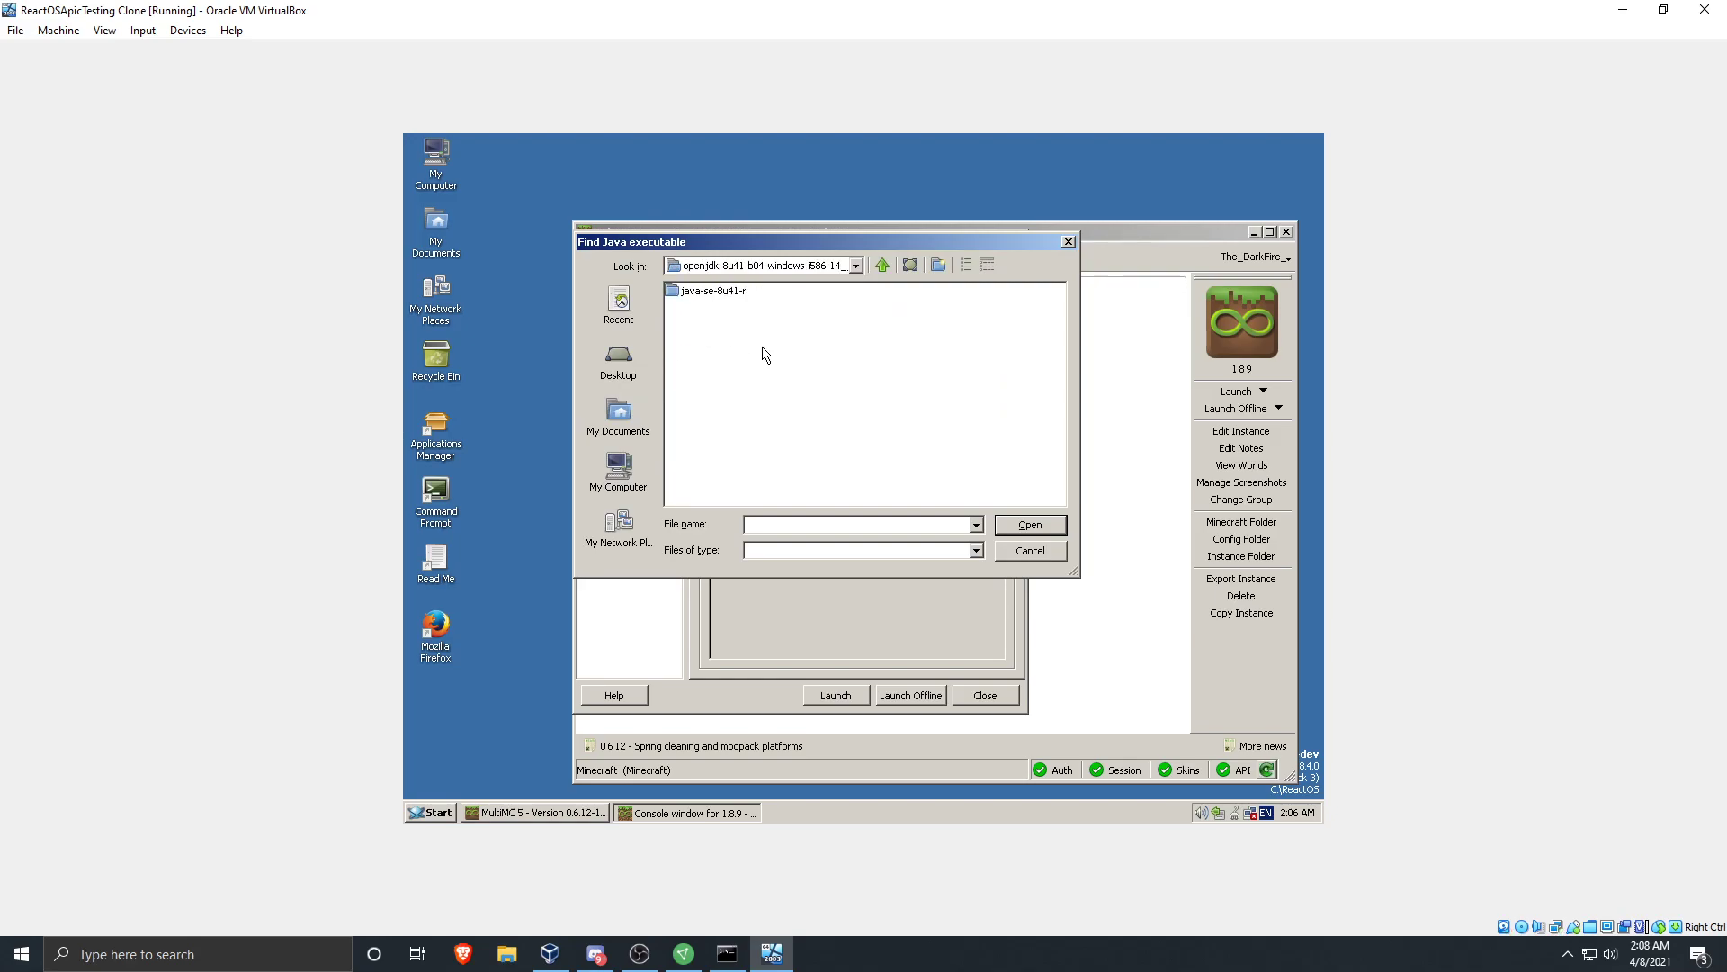
{"action": "double_click", "coordinate": [685, 293]}
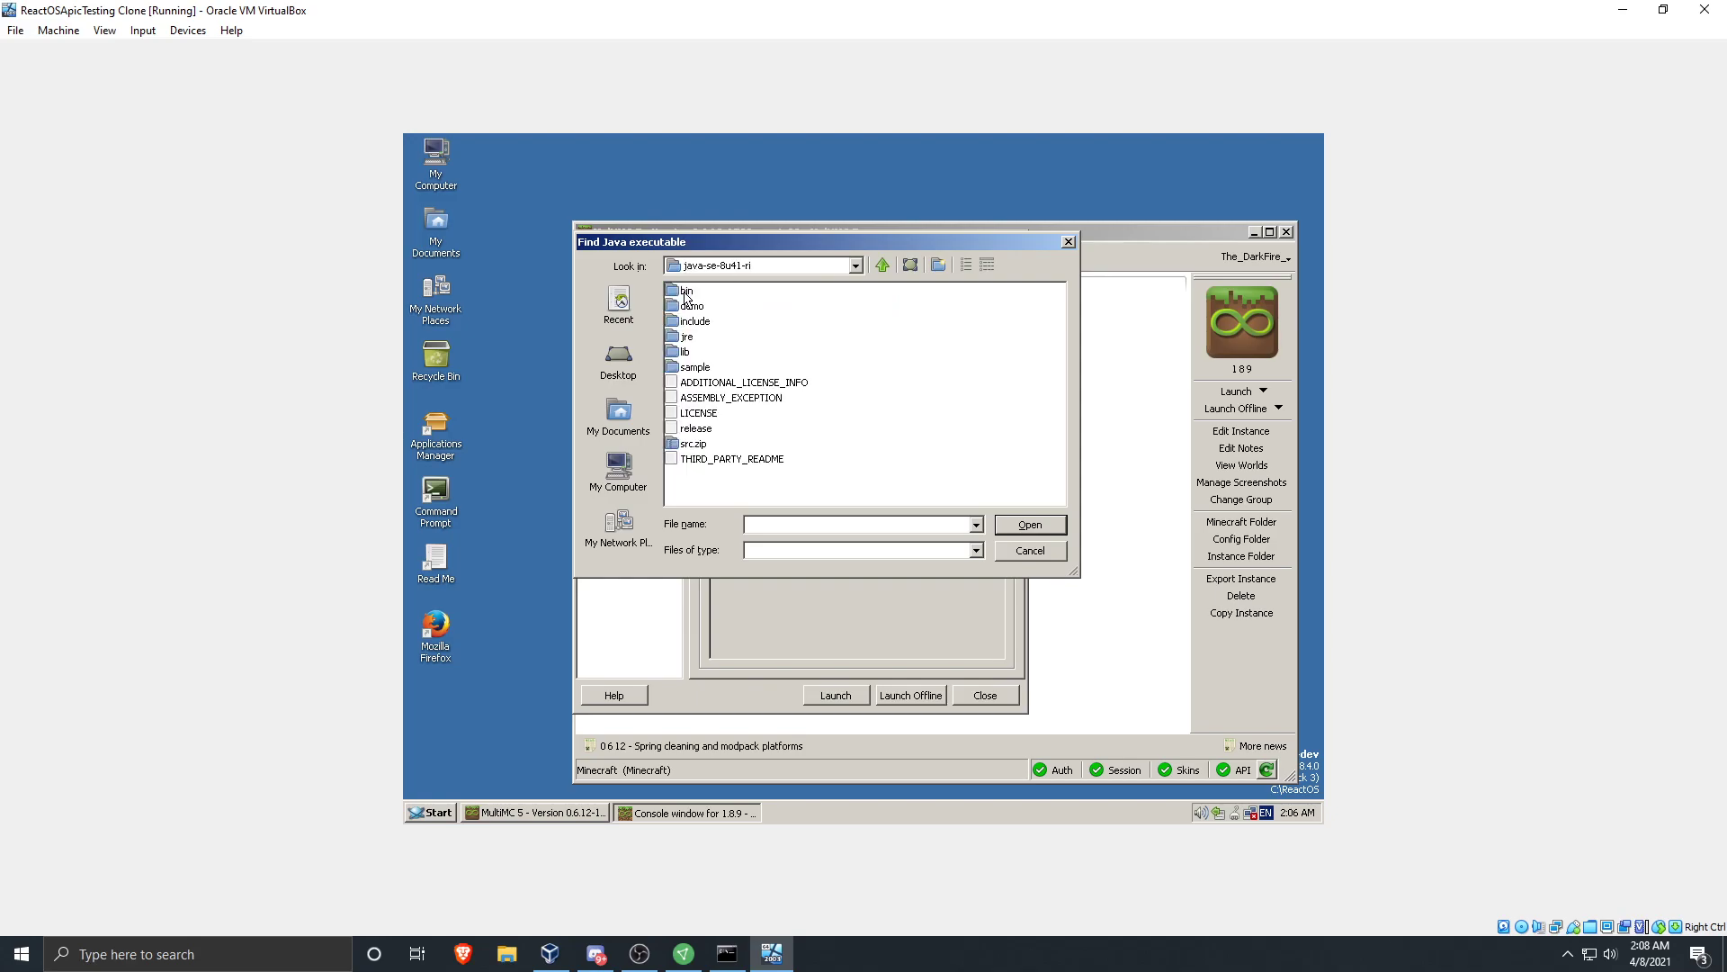
{"action": "double_click", "coordinate": [688, 291]}
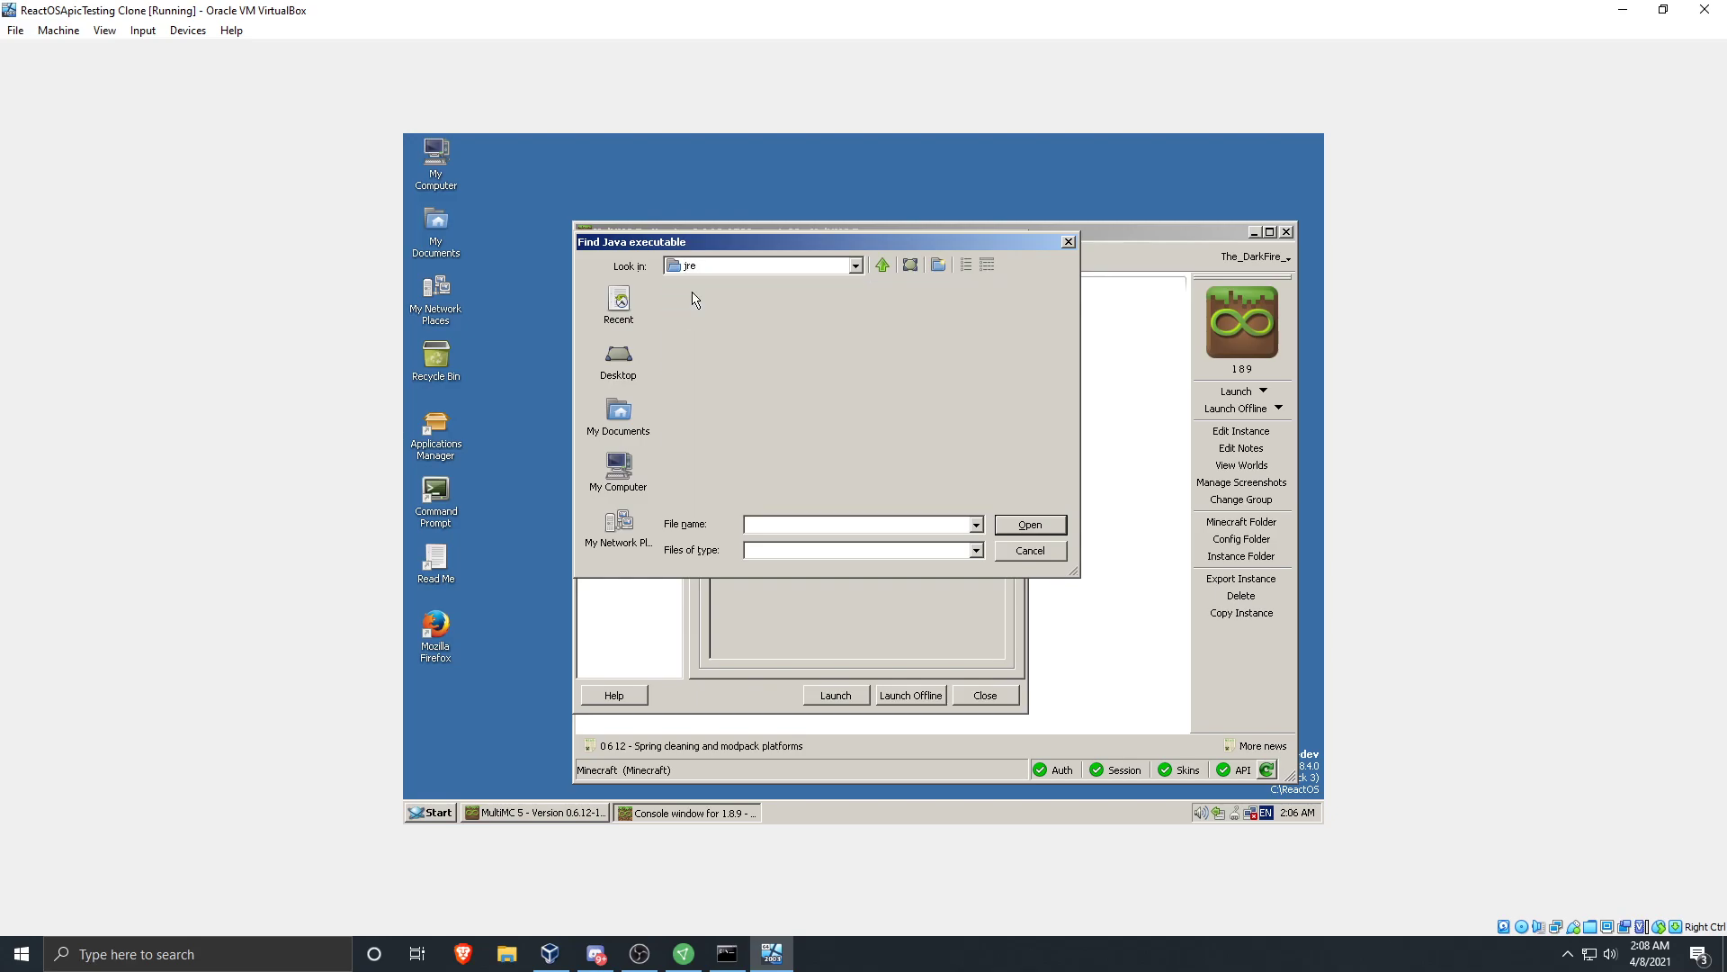
{"action": "double_click", "coordinate": [905, 340]}
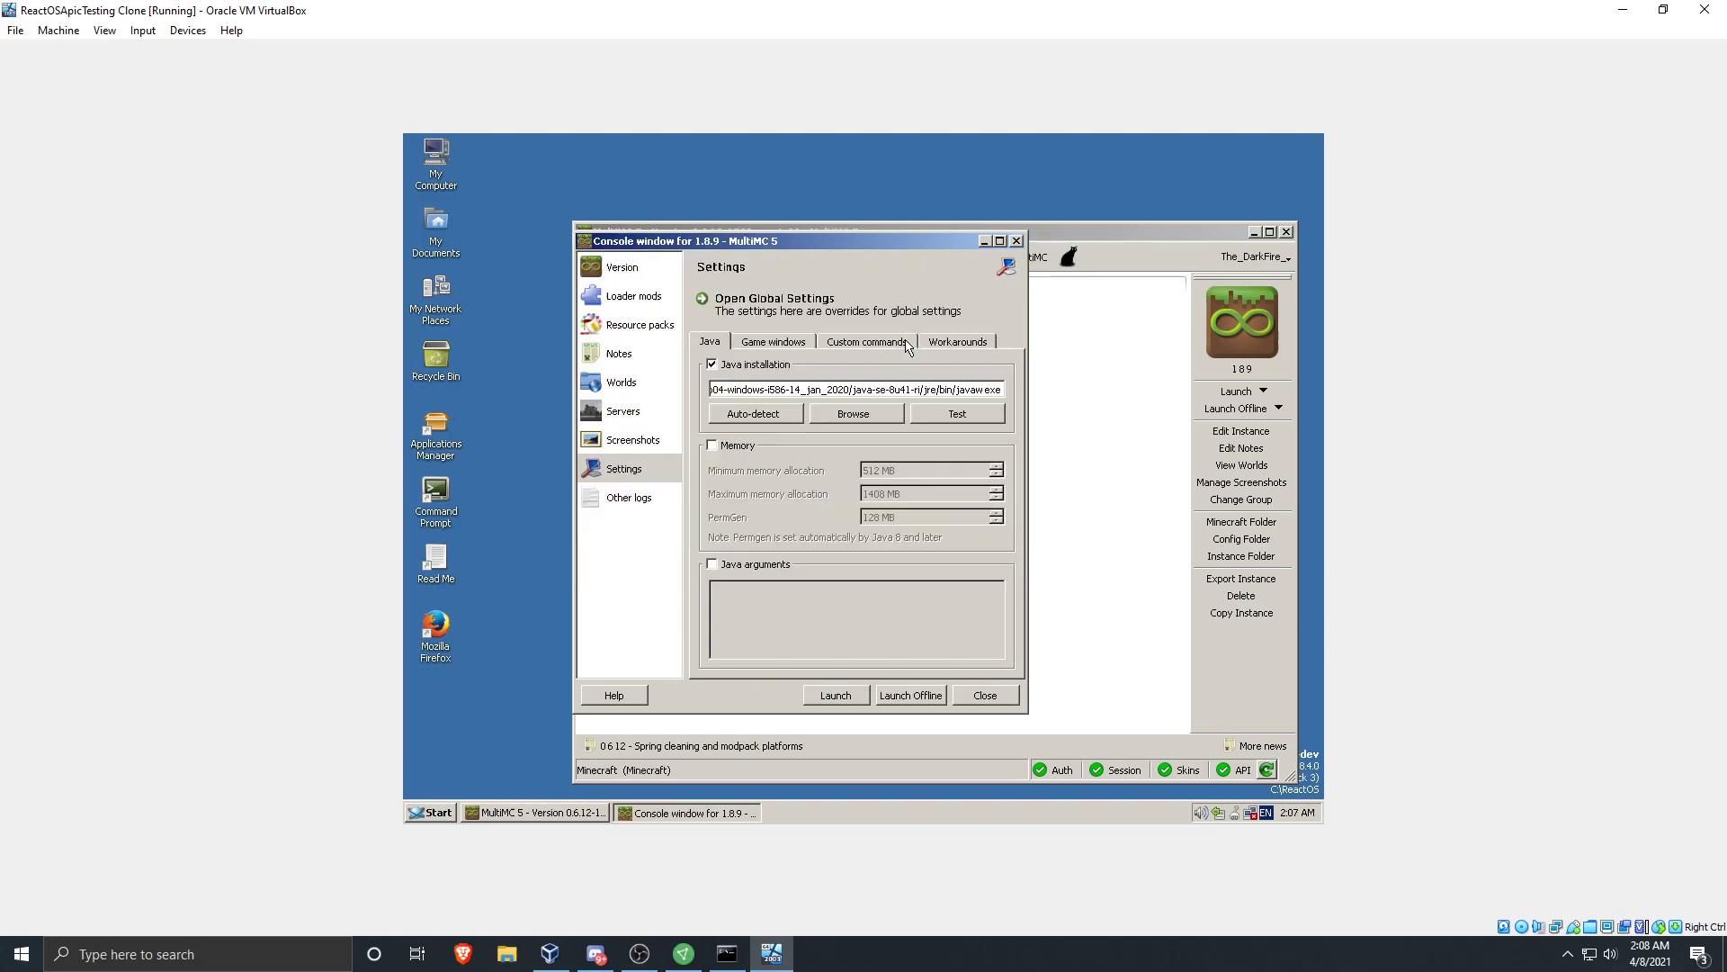
Launch the 1.8.9 instance and let it download libraries until Minecraft starts
{"action": "left_click", "coordinate": [840, 699]}
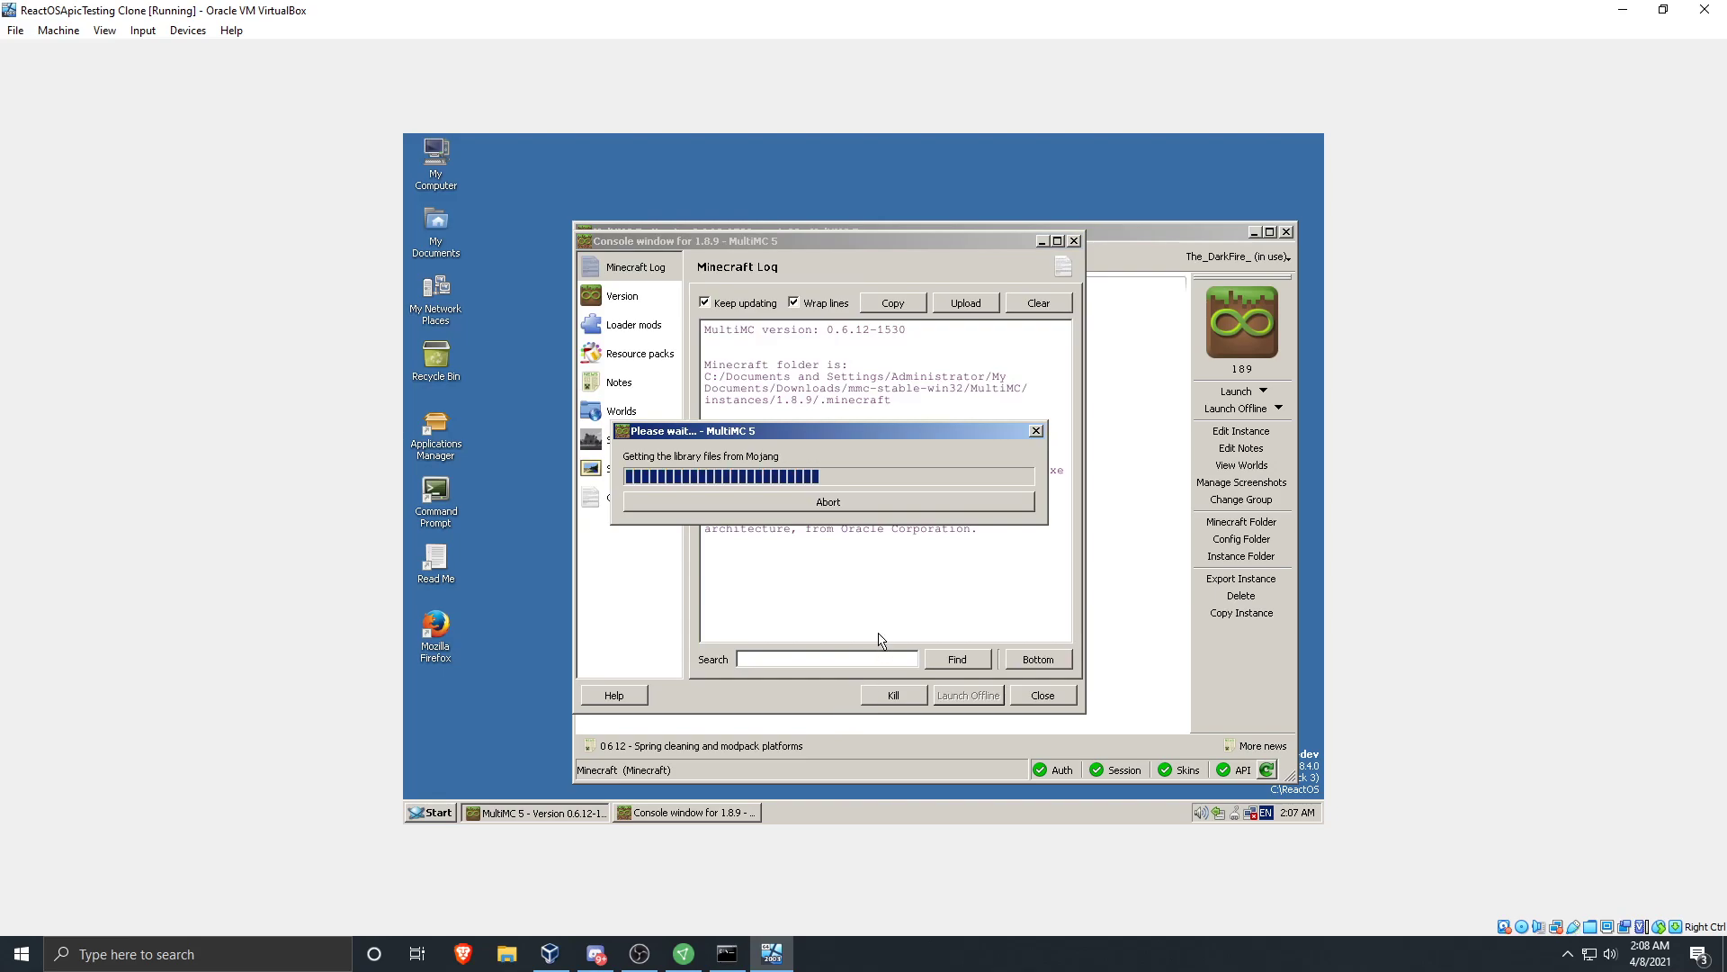